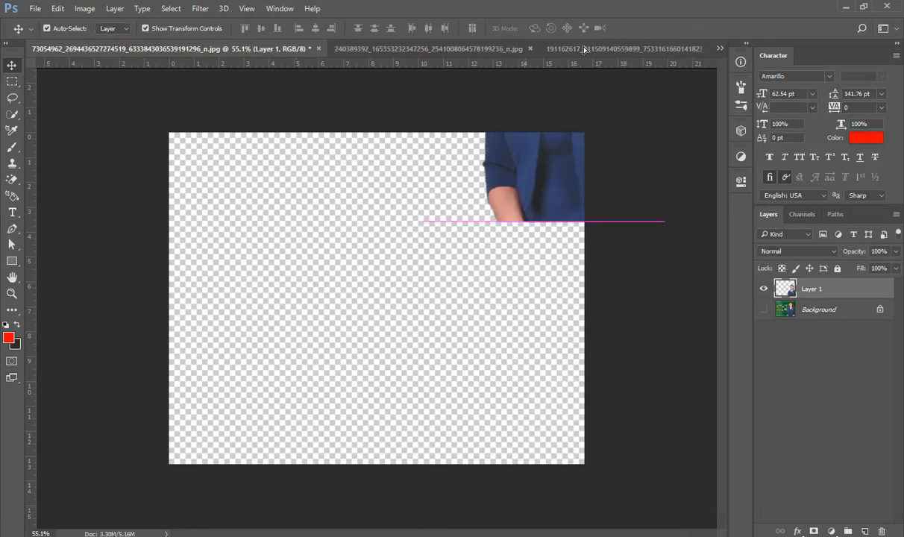
Copy the blue-suited woman's cut-out and the BONG BONG 2022 logo into the Untitled-1 poster, then close the logo document.
{"action": "left_click_drag", "start_coordinate": [581, 49], "coordinate": [582, 217]}
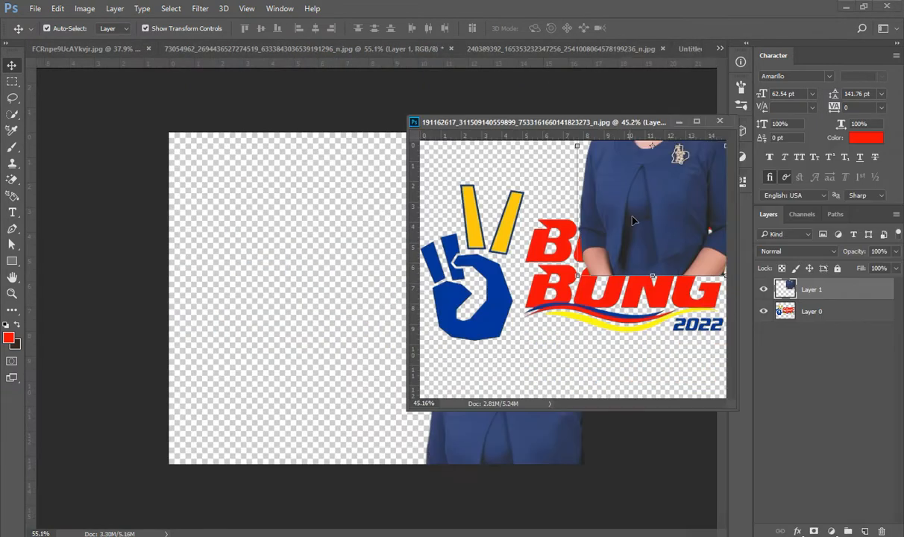
{"action": "left_click_drag", "start_coordinate": [660, 219], "coordinate": [227, 364]}
{"action": "left_click_drag", "start_coordinate": [561, 278], "coordinate": [246, 200]}
{"action": "left_click", "coordinate": [719, 121]}
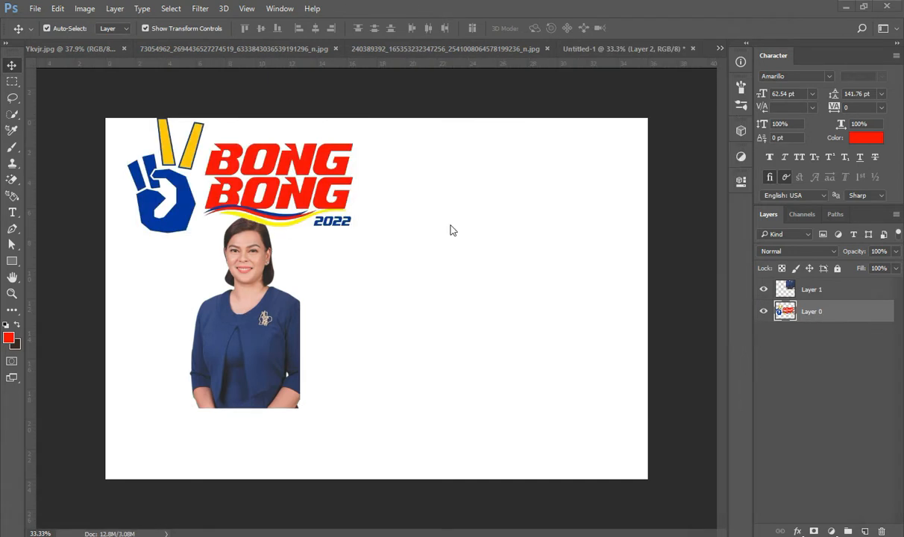
Move the woman's cut-out to the poster's lower-right corner and enlarge it to almost the full canvas height.
{"action": "left_click_drag", "start_coordinate": [272, 365], "coordinate": [605, 428]}
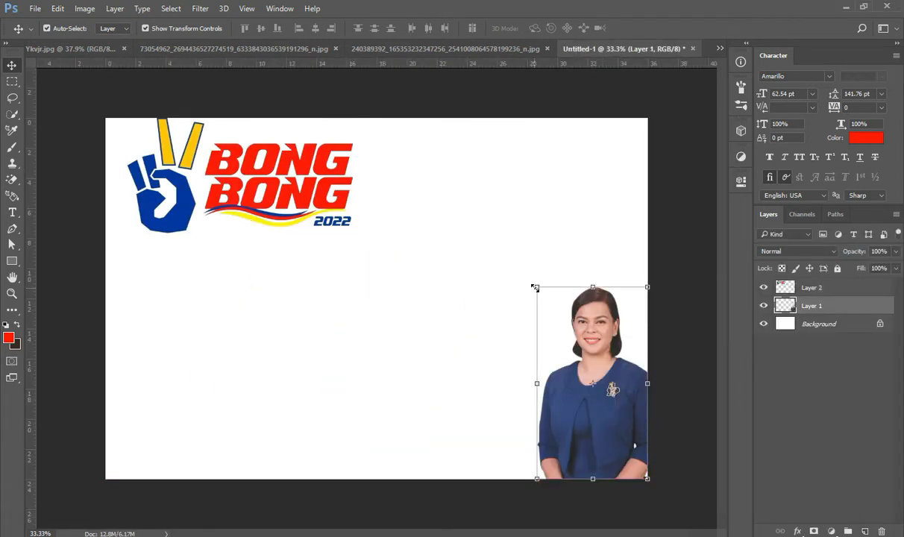
{"action": "left_click_drag", "start_coordinate": [536, 286], "coordinate": [414, 155]}
{"action": "key", "text": "Return"}
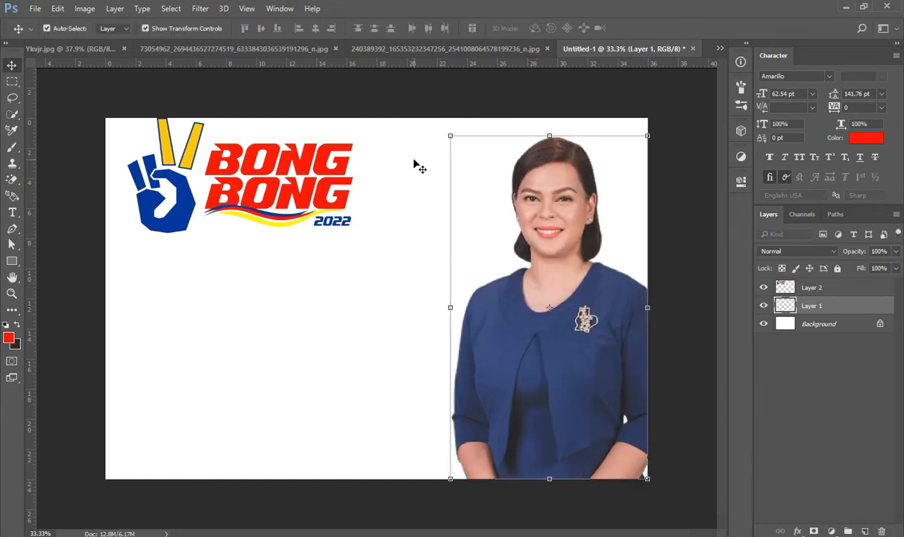
Close the woman's source image without saving its changes.
{"action": "left_click", "coordinate": [378, 49]}
{"action": "left_click", "coordinate": [277, 49]}
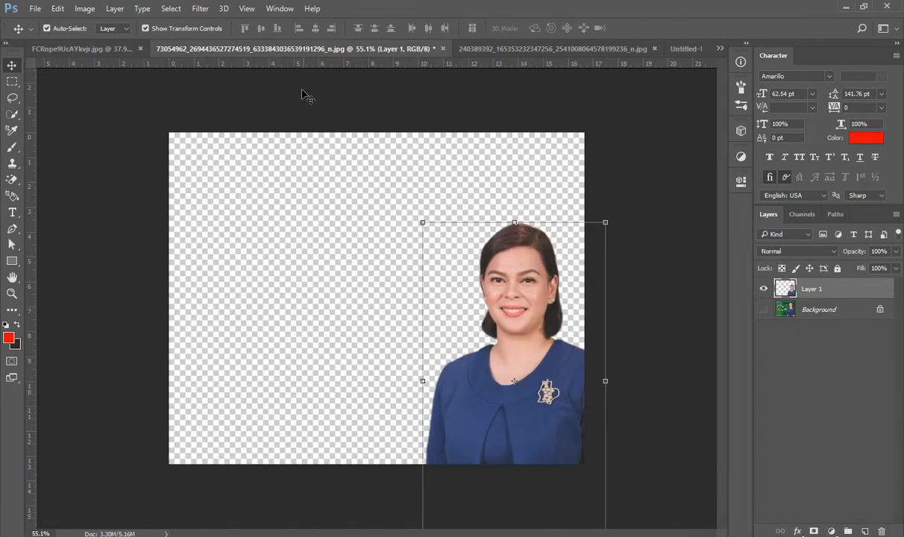
{"action": "left_click", "coordinate": [443, 49]}
{"action": "left_click", "coordinate": [452, 225]}
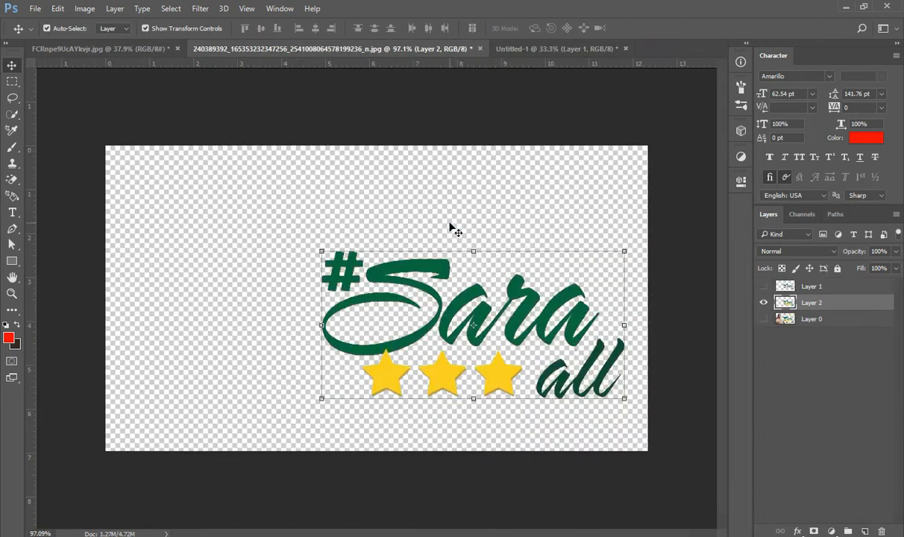
Copy the red-shirted man's cut-out from FCRnpe9UcAYkvjr.jpg into the poster and flip it horizontally.
{"action": "left_click", "coordinate": [97, 48]}
{"action": "left_click_drag", "start_coordinate": [460, 289], "coordinate": [292, 387]}
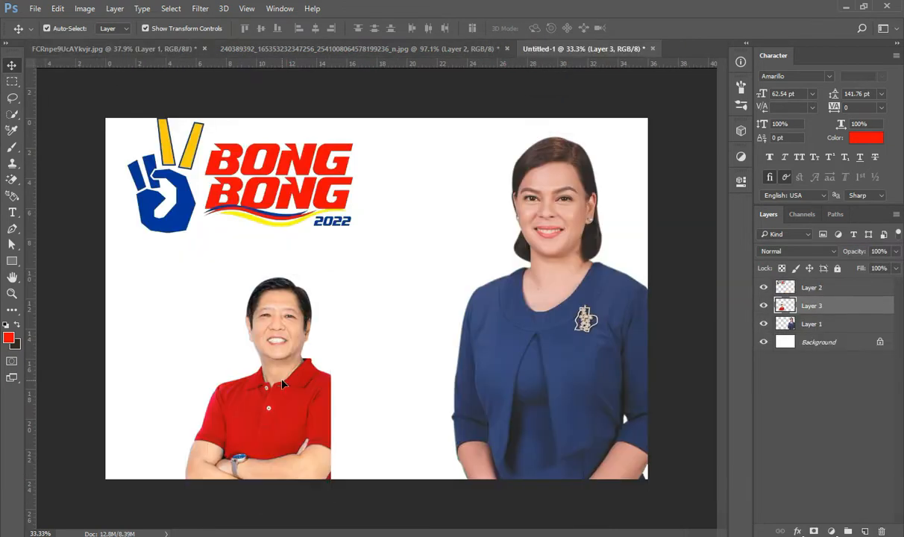
{"action": "right_click", "coordinate": [242, 369]}
{"action": "left_click", "coordinate": [299, 355]}
{"action": "left_click_drag", "start_coordinate": [291, 409], "coordinate": [262, 384]}
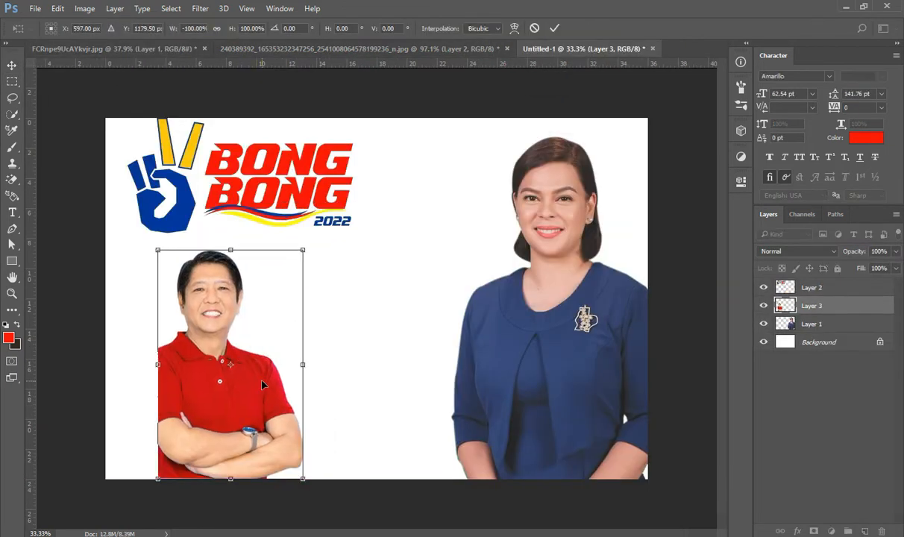
{"action": "key", "text": "Return"}
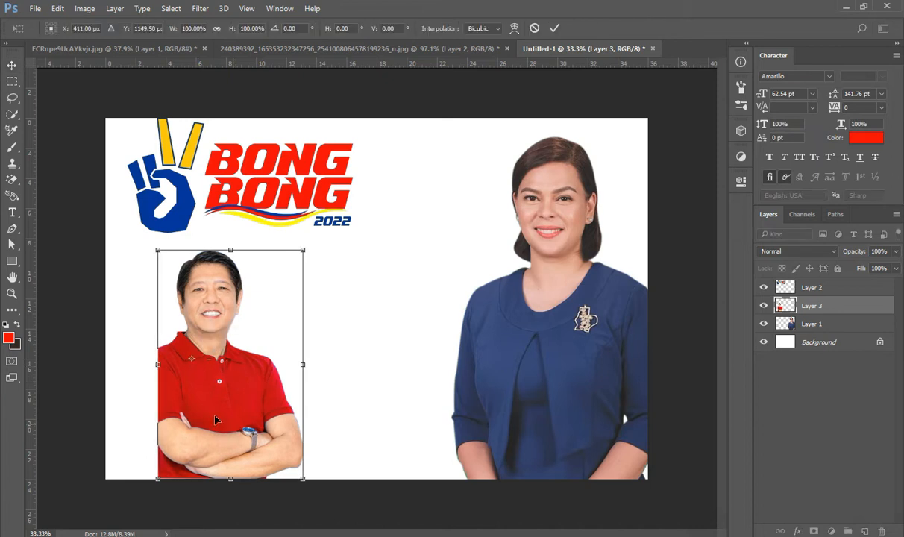
Place the man's cut-out in the poster's lower-left corner and enlarge it to roughly match the woman's size.
{"action": "left_click_drag", "start_coordinate": [203, 392], "coordinate": [183, 425]}
{"action": "key", "text": "Return"}
{"action": "left_click_drag", "start_coordinate": [252, 244], "coordinate": [290, 145]}
{"action": "key", "text": "Return"}
Add a Hue/Saturation adjustment above the woman's layer and clip it to that layer.
{"action": "left_click", "coordinate": [534, 380]}
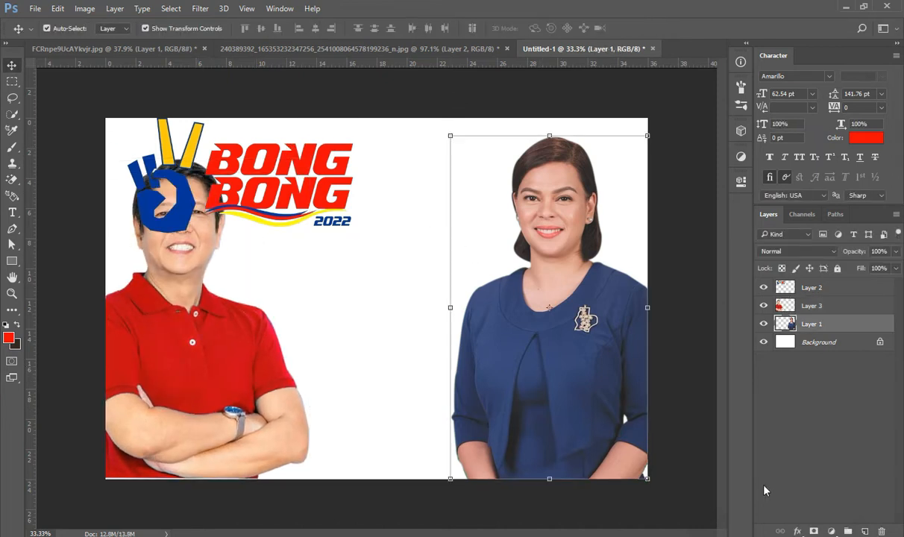
{"action": "left_click_drag", "start_coordinate": [772, 214], "coordinate": [770, 115]}
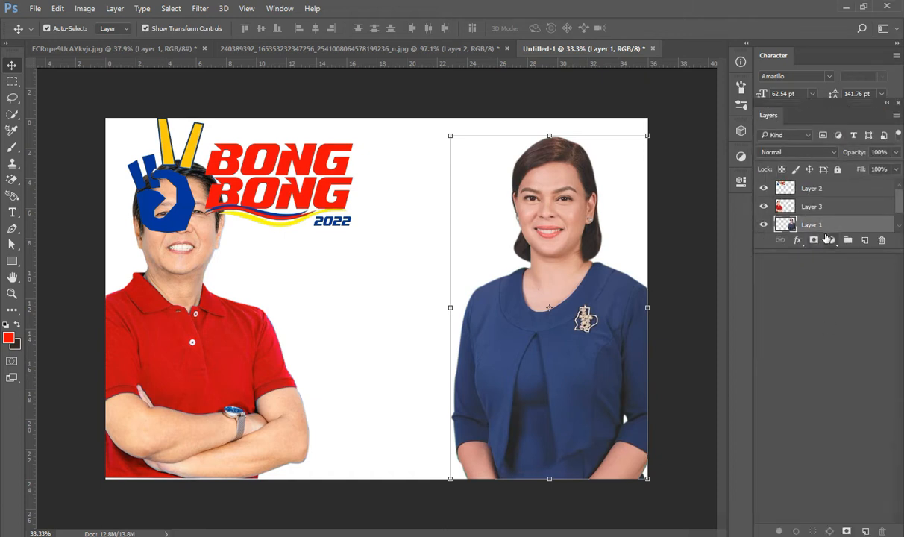
{"action": "left_click_drag", "start_coordinate": [769, 115], "coordinate": [770, 69]}
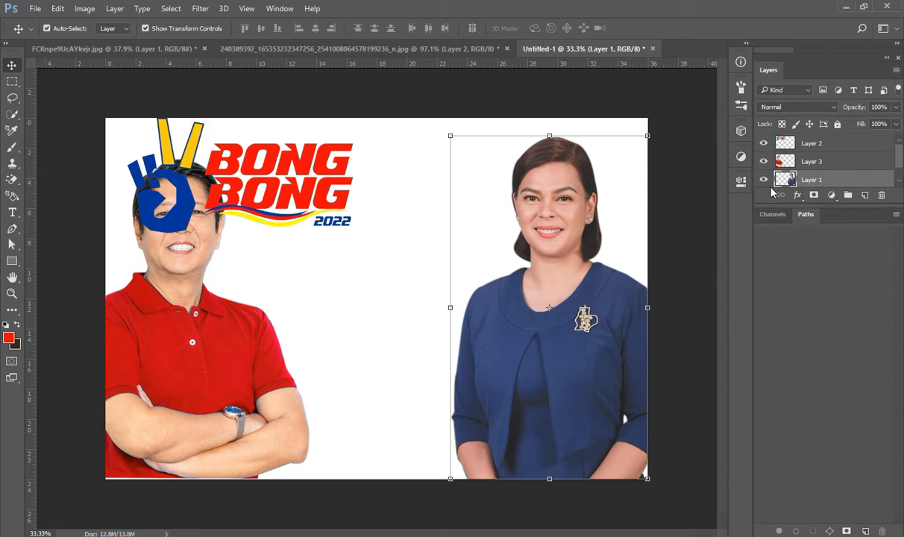
{"action": "left_click", "coordinate": [831, 194]}
{"action": "left_click", "coordinate": [727, 317]}
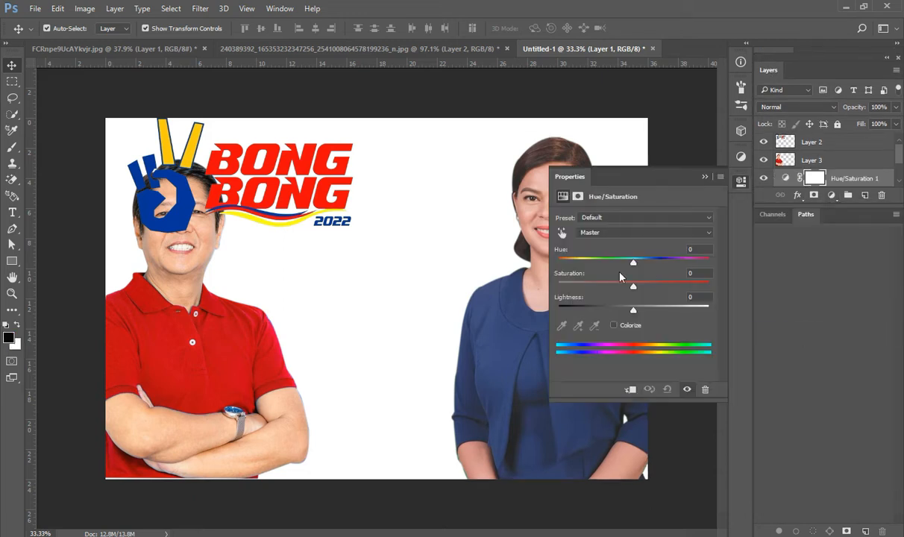
{"action": "scroll", "coordinate": [787, 177], "scroll_direction": "down", "scroll_amount": 2}
{"action": "left_click", "coordinate": [646, 388]}
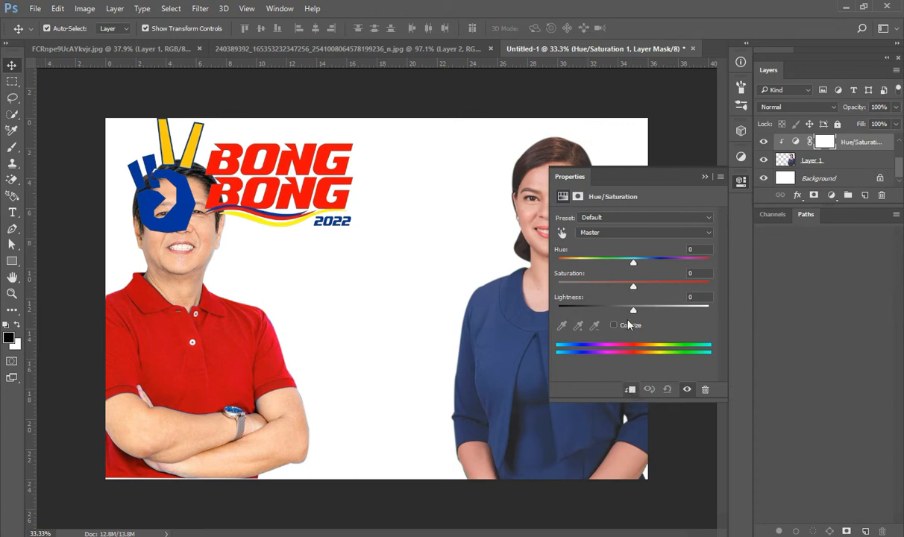
Turn the woman's suit green by setting the Blues range to hue -80 and saturation -25.
{"action": "left_click", "coordinate": [562, 235]}
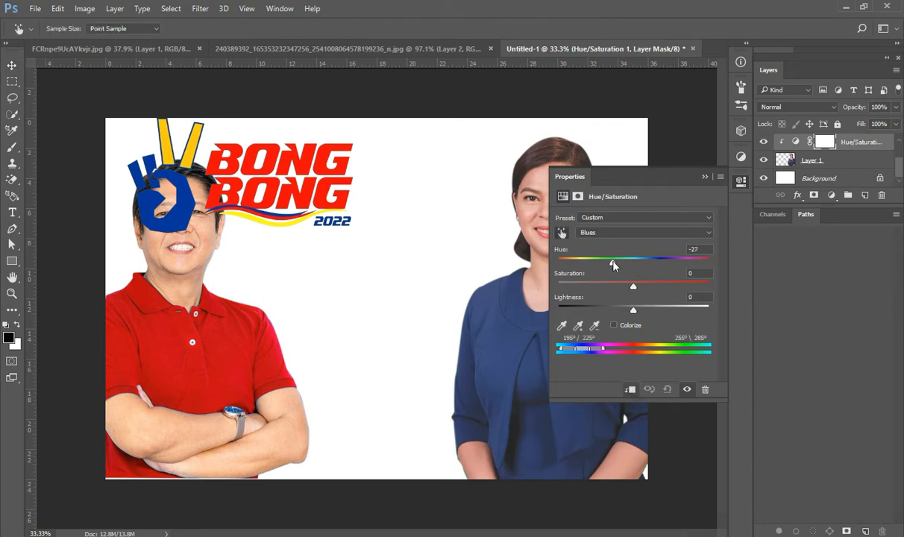
{"action": "left_click_drag", "start_coordinate": [672, 177], "coordinate": [771, 70]}
{"action": "left_click_drag", "start_coordinate": [702, 155], "coordinate": [696, 155]}
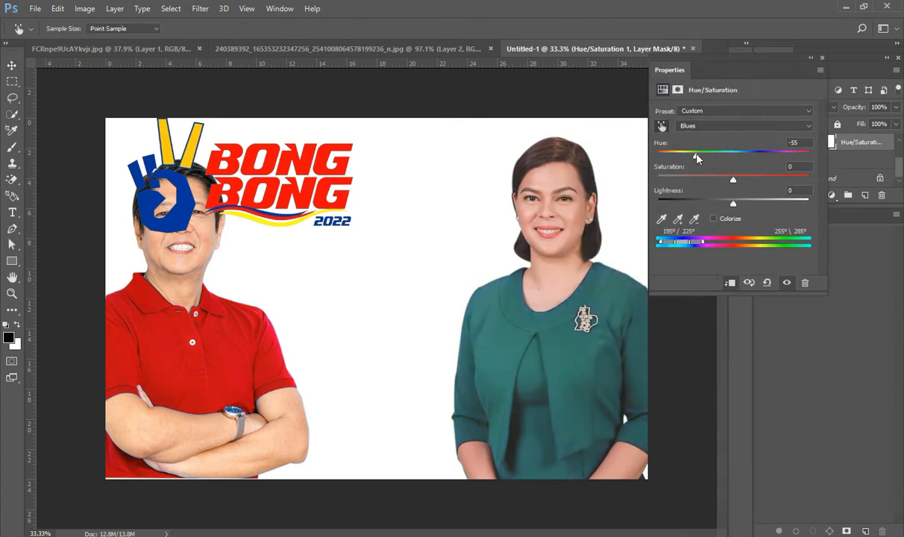
{"action": "left_click_drag", "start_coordinate": [733, 180], "coordinate": [688, 155]}
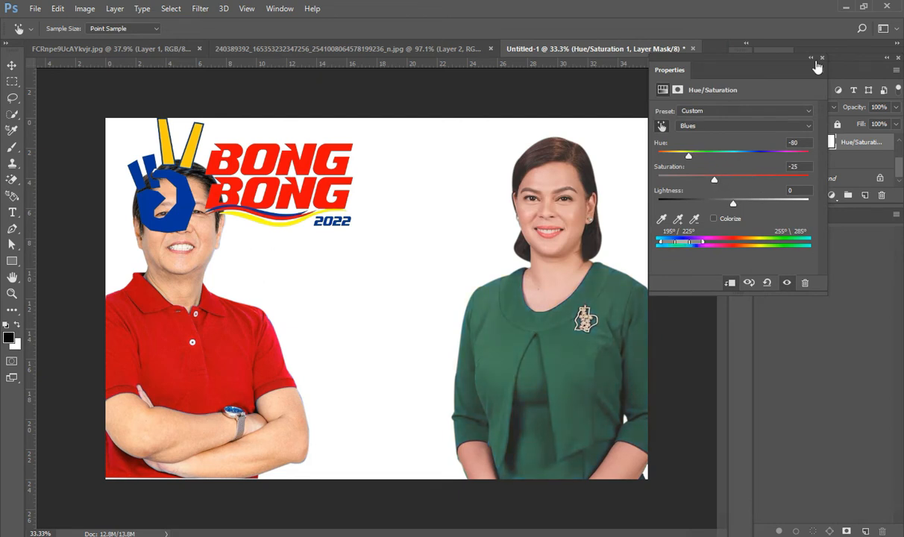
Close the adjustment properties, then place the layer list below the character settings and lengthen it to show all layers.
{"action": "left_click", "coordinate": [822, 59]}
{"action": "left_click_drag", "start_coordinate": [768, 74], "coordinate": [766, 214]}
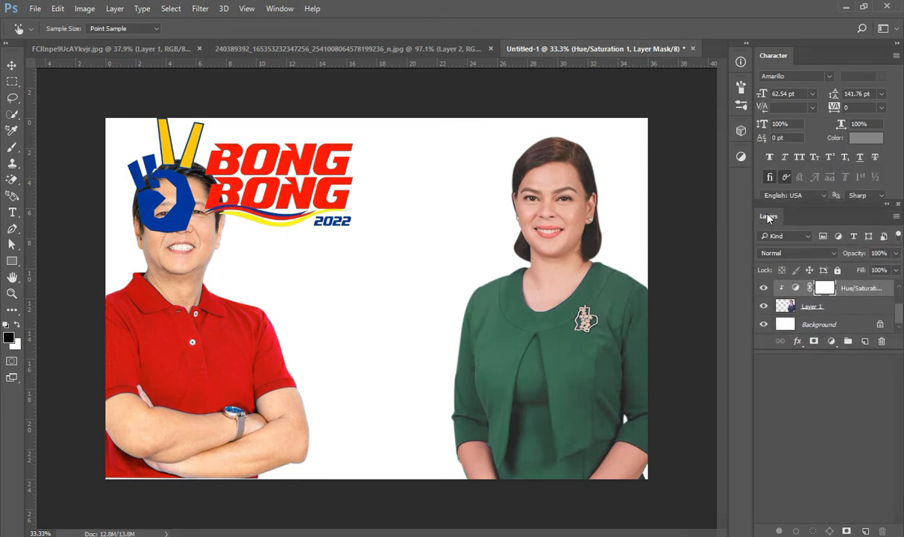
{"action": "left_click_drag", "start_coordinate": [782, 352], "coordinate": [801, 503]}
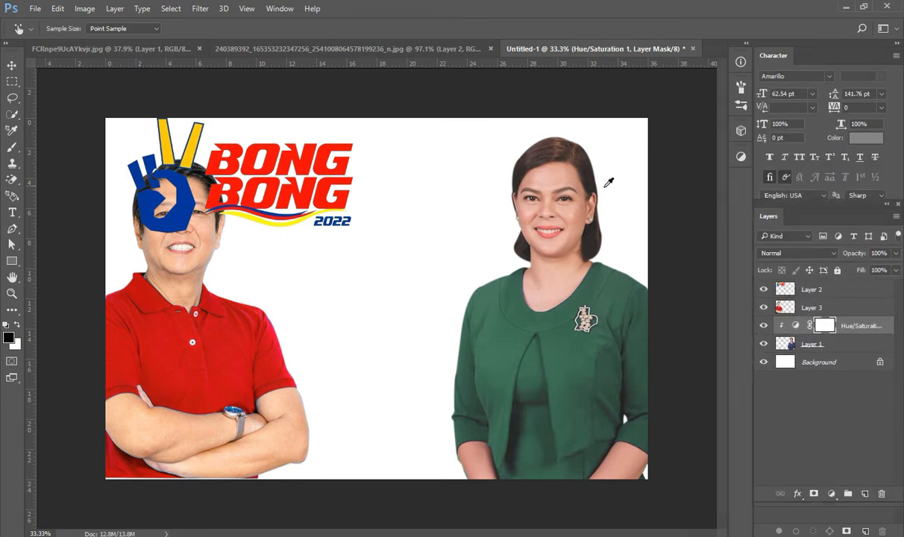
Move the BONG BONG 2022 logo between the two people and bring the #Sara all artwork in below it.
{"action": "left_click", "coordinate": [12, 65]}
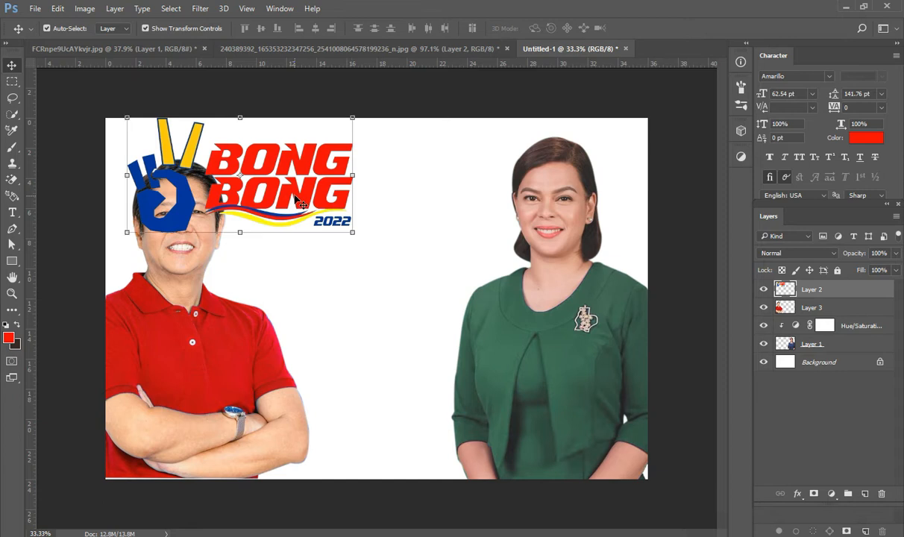
{"action": "left_click_drag", "start_coordinate": [292, 193], "coordinate": [404, 259]}
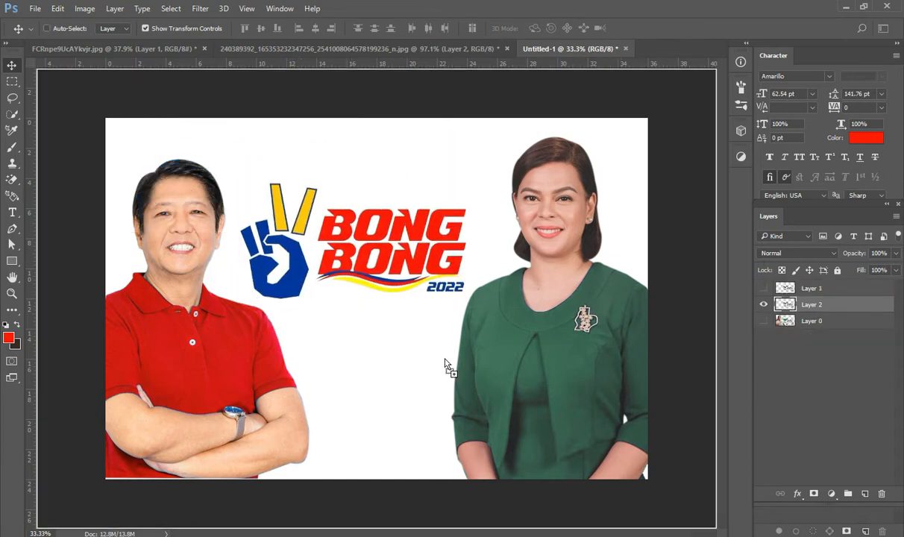
{"action": "left_click_drag", "start_coordinate": [445, 364], "coordinate": [380, 379]}
Close the #Sara all and man source documents without saving, keeping only the Untitled-1 poster open.
{"action": "left_click", "coordinate": [507, 49]}
{"action": "left_click", "coordinate": [453, 223]}
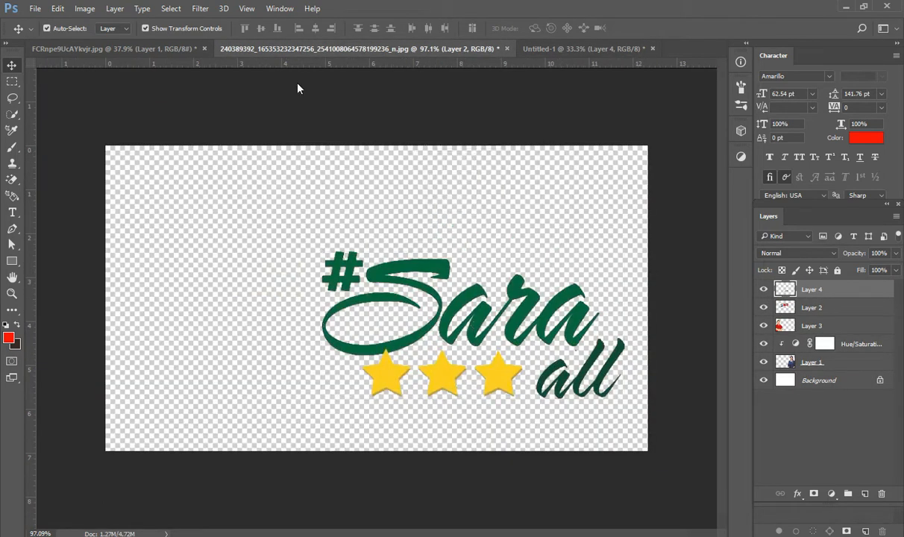
{"action": "left_click", "coordinate": [204, 49]}
{"action": "left_click", "coordinate": [454, 223]}
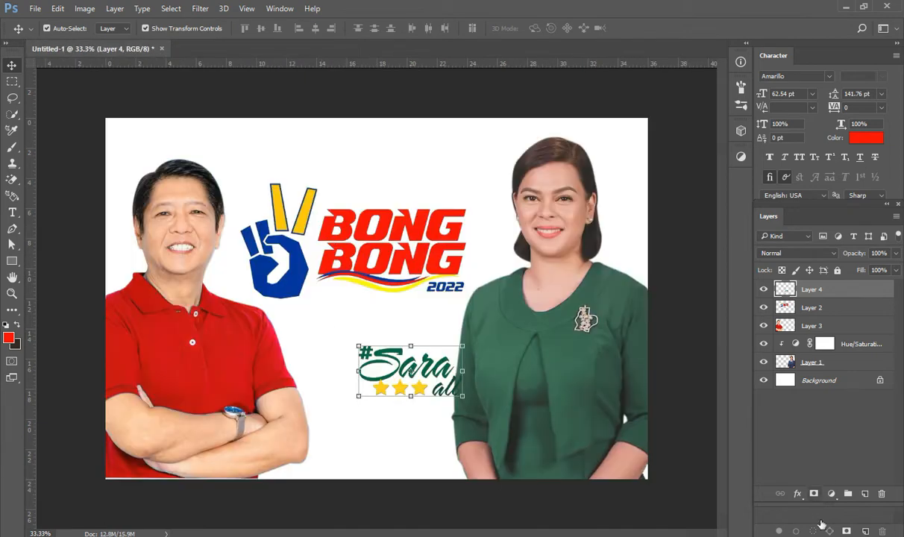
Switch to the Chrome browser and search Google Images for WHITE ABSTRACT BACKGROUND.
{"action": "key", "text": "alt+Tab"}
{"action": "left_click", "coordinate": [141, 34]}
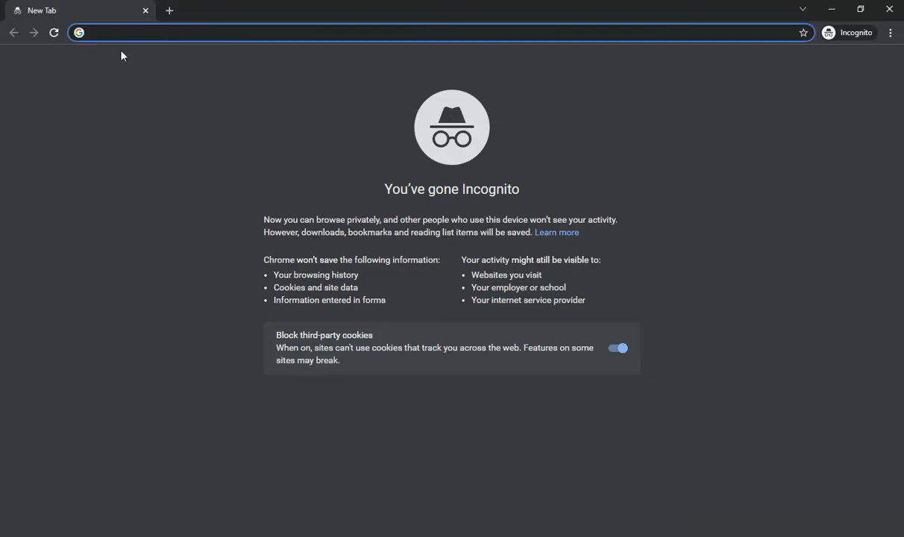
{"action": "type", "text": "WHITE ABSTRACT B"}
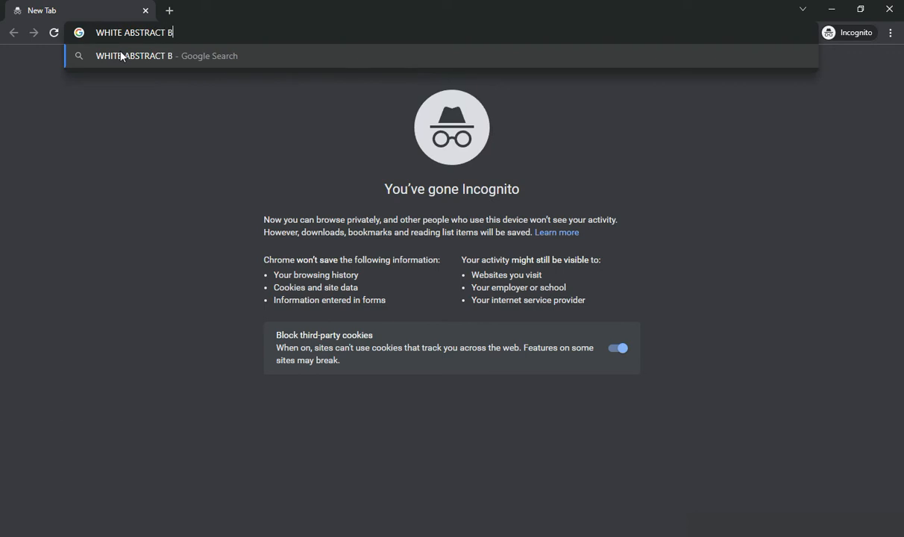
{"action": "type", "text": "ACKGROUND"}
{"action": "key", "text": "Return"}
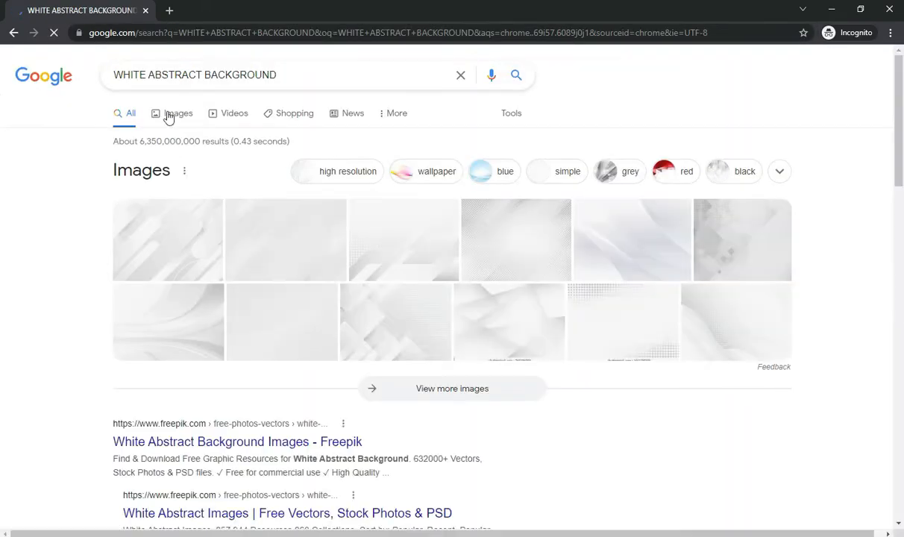
{"action": "left_click", "coordinate": [173, 114]}
{"action": "scroll", "coordinate": [250, 277], "scroll_direction": "down", "scroll_amount": 4}
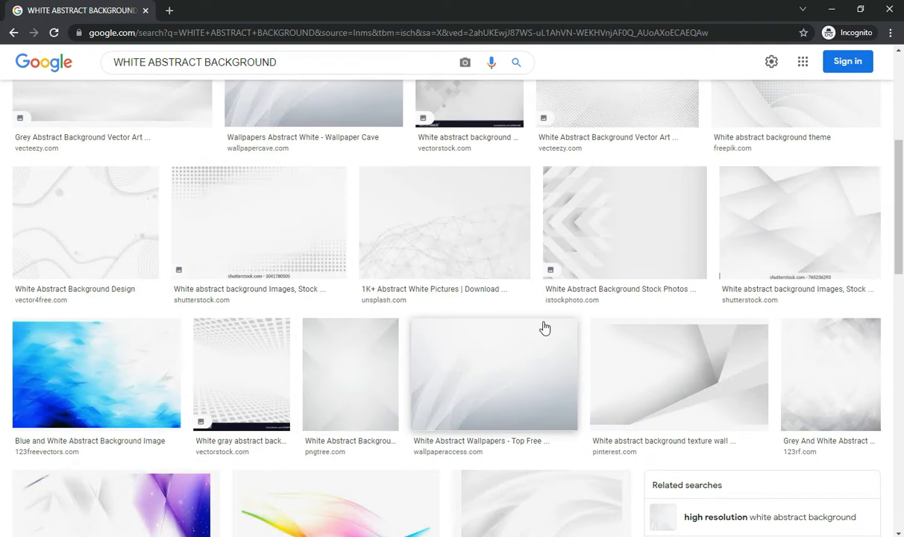
Refine the image search to WHITE ABSTRACT BACKGROUND dots and preview the Freepik halftone background with circles.
{"action": "scroll", "coordinate": [545, 328], "scroll_direction": "up", "scroll_amount": 2}
{"action": "left_click", "coordinate": [405, 65]}
{"action": "type", "text": "dots"}
{"action": "key", "text": "Return"}
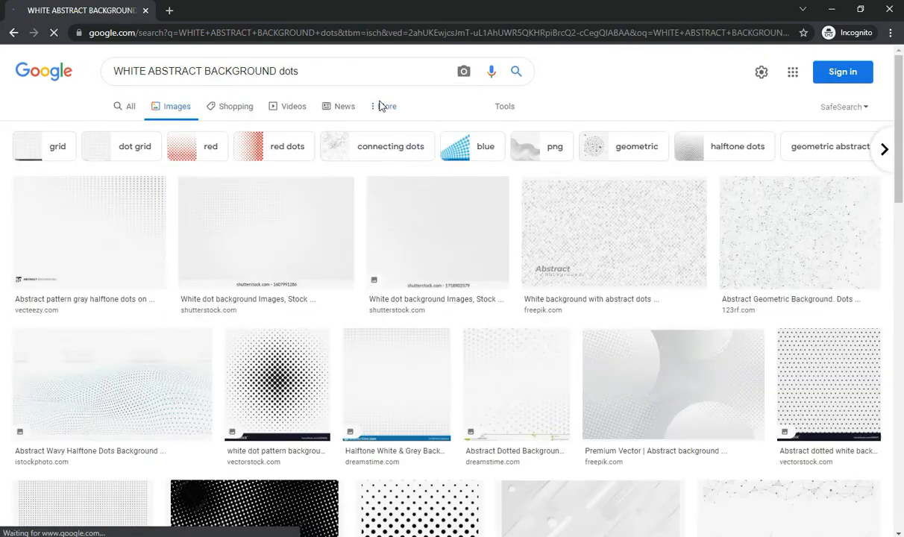
{"action": "left_click", "coordinate": [650, 398]}
{"action": "scroll", "coordinate": [176, 256], "scroll_direction": "up", "scroll_amount": 5}
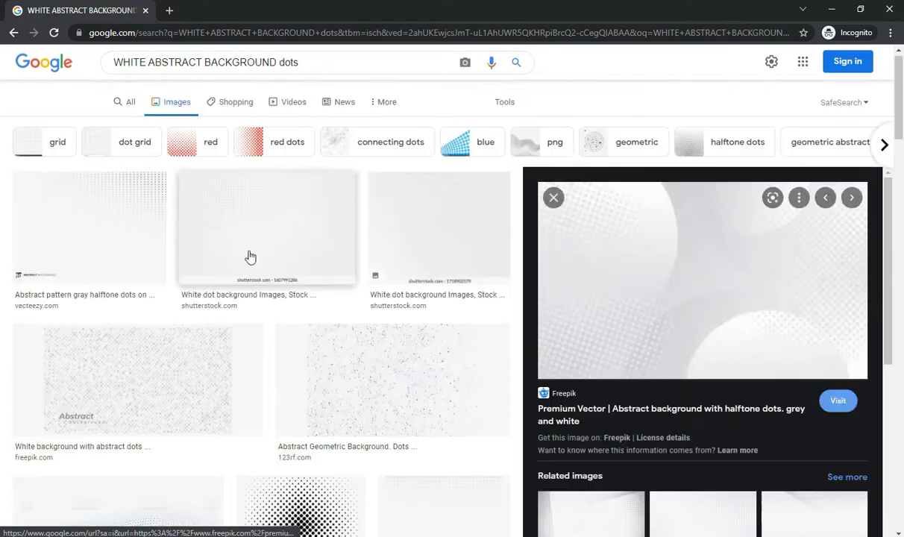
Open the Vecteezy gray halftone dots image preview and copy the image.
{"action": "left_click", "coordinate": [135, 255]}
{"action": "scroll", "coordinate": [667, 282], "scroll_direction": "down", "scroll_amount": 2}
{"action": "scroll", "coordinate": [667, 281], "scroll_direction": "up", "scroll_amount": 2}
{"action": "right_click", "coordinate": [667, 282]}
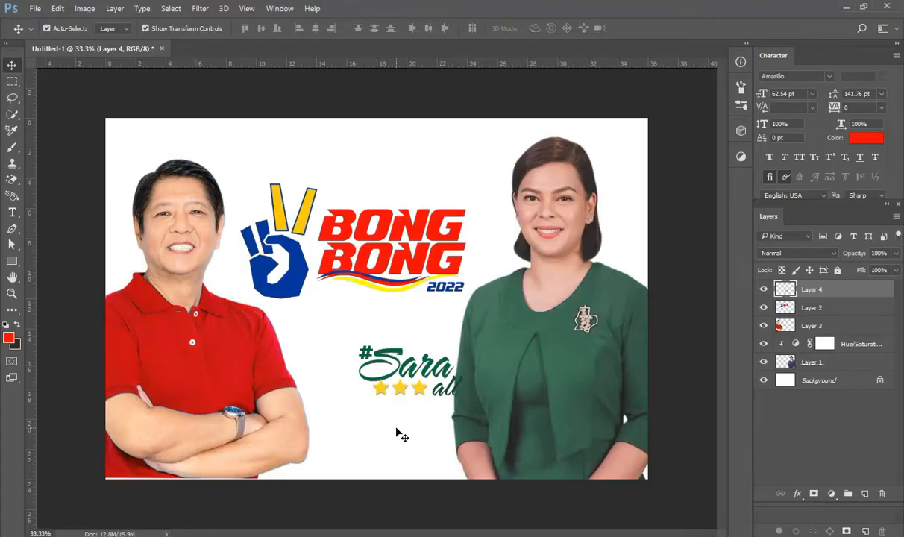
Paste the copied halftone dots image into the Untitled-1 poster in Photoshop, directly above the Background layer.
{"action": "left_click", "coordinate": [818, 379]}
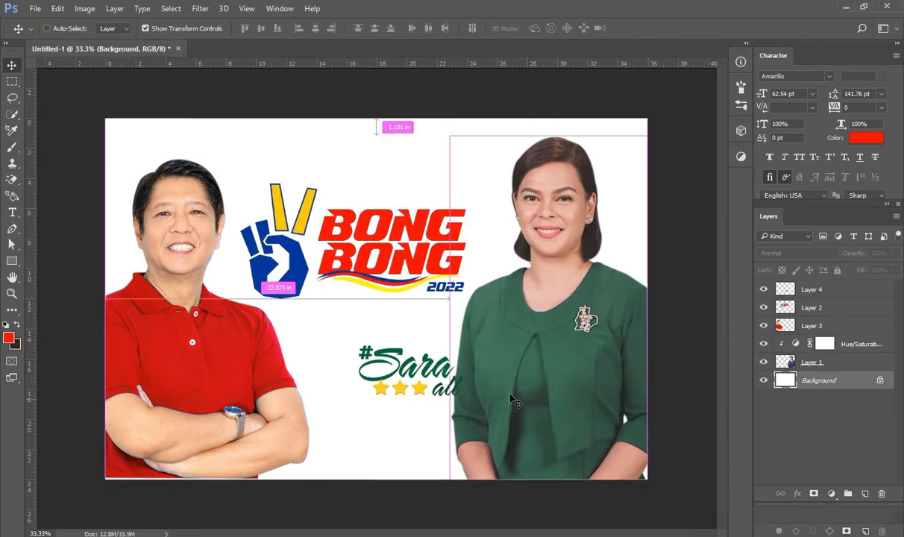
{"action": "key", "text": "alt+Tab"}
{"action": "left_click", "coordinate": [759, 361]}
{"action": "scroll", "coordinate": [717, 361], "scroll_direction": "down", "scroll_amount": 5}
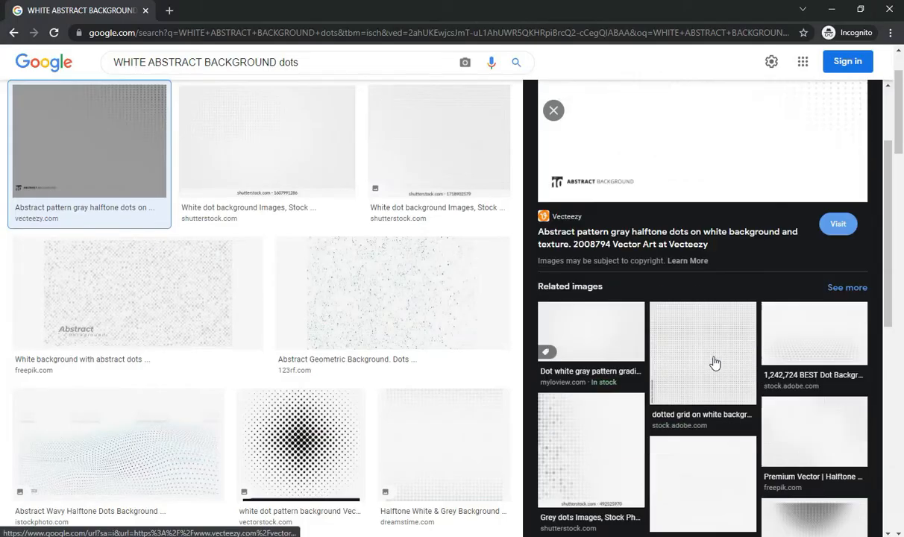
{"action": "key", "text": "alt+Tab"}
{"action": "key", "text": "ctrl+v"}
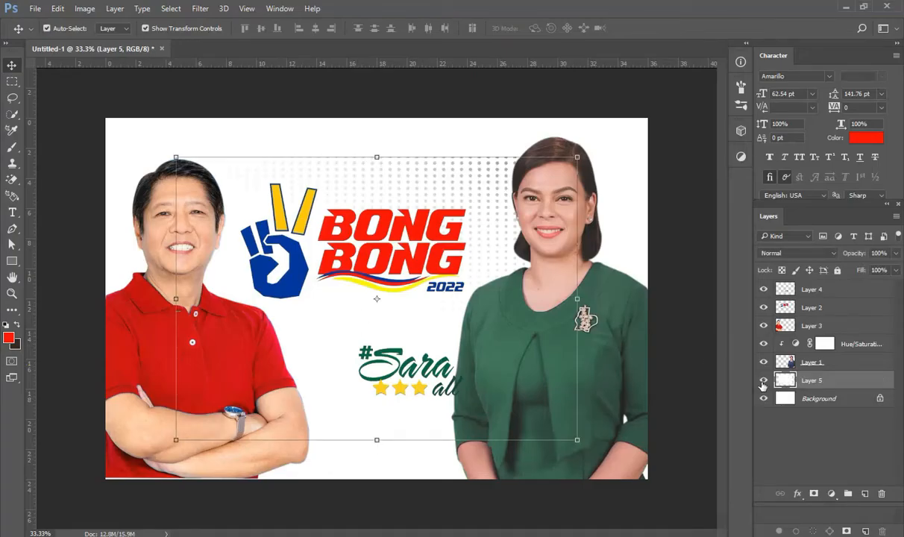
Scale the halftone dots layer to about 136% wide by 140% high and position it to cover the whole poster.
{"action": "left_click_drag", "start_coordinate": [176, 440], "coordinate": [71, 521]}
{"action": "left_click_drag", "start_coordinate": [578, 158], "coordinate": [653, 104]}
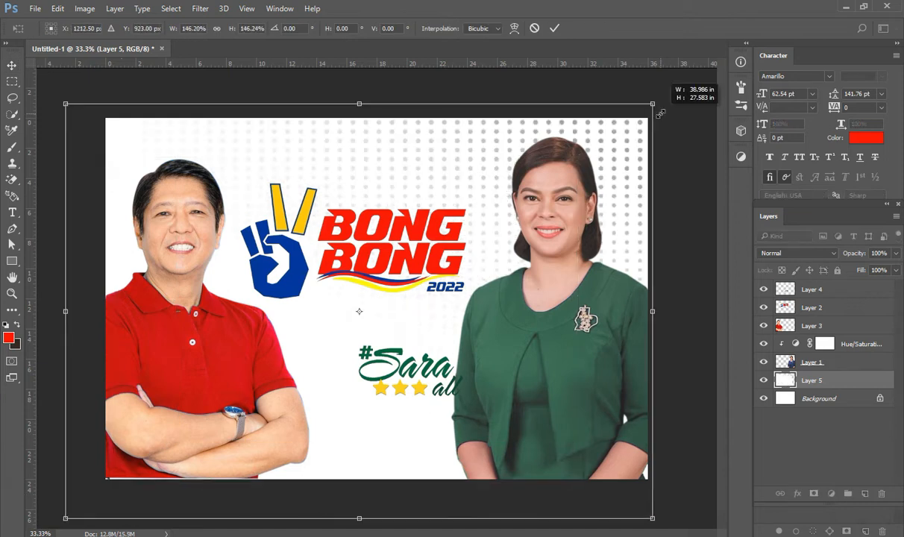
{"action": "left_click_drag", "start_coordinate": [632, 185], "coordinate": [633, 197]}
{"action": "scroll", "coordinate": [633, 197], "scroll_direction": "down", "scroll_amount": 4}
{"action": "left_click_drag", "start_coordinate": [164, 317], "coordinate": [191, 319]}
{"action": "left_click_drag", "start_coordinate": [377, 458], "coordinate": [385, 450]}
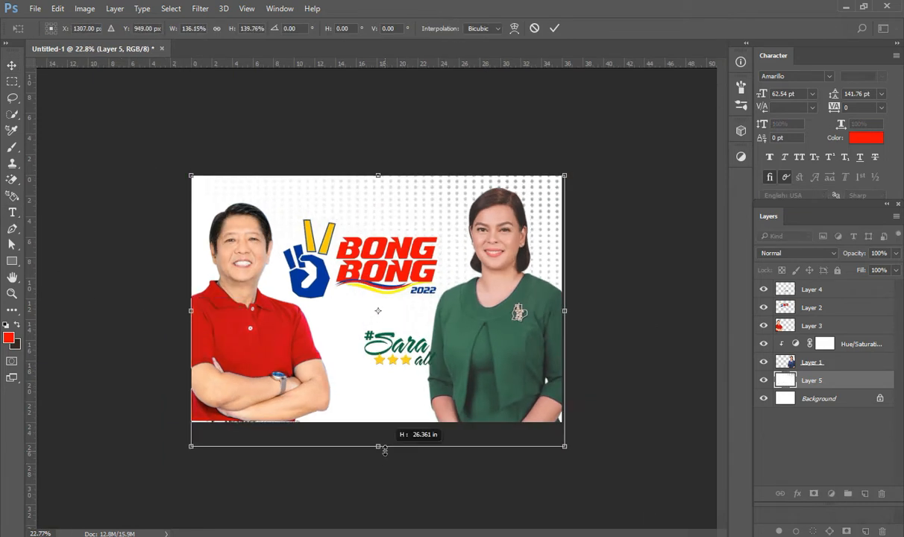
{"action": "key", "text": "Return"}
Enlarge the cut-out of the candidate in red and reposition it so the figure runs past the poster's lower edge.
{"action": "left_click", "coordinate": [286, 339]}
{"action": "left_click_drag", "start_coordinate": [332, 422], "coordinate": [393, 478]}
{"action": "left_click_drag", "start_coordinate": [305, 401], "coordinate": [295, 386]}
{"action": "key", "text": "Return"}
Enlarge the cut-out of the candidate in green to about 131% and fine-tune the horizontal positions of both candidates.
{"action": "left_click", "coordinate": [552, 388]}
{"action": "left_click_drag", "start_coordinate": [563, 425], "coordinate": [605, 499]}
{"action": "left_click_drag", "start_coordinate": [539, 371], "coordinate": [511, 371]}
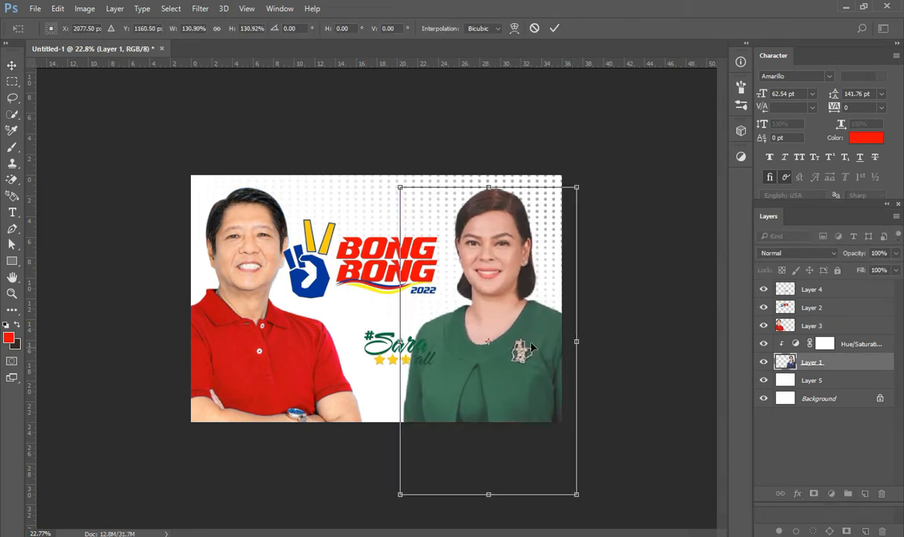
{"action": "key", "text": "Return"}
{"action": "left_click", "coordinate": [640, 299]}
{"action": "scroll", "coordinate": [512, 364], "scroll_direction": "down", "scroll_amount": 2}
{"action": "left_click_drag", "start_coordinate": [513, 362], "coordinate": [520, 362]}
{"action": "left_click_drag", "start_coordinate": [282, 338], "coordinate": [278, 338]}
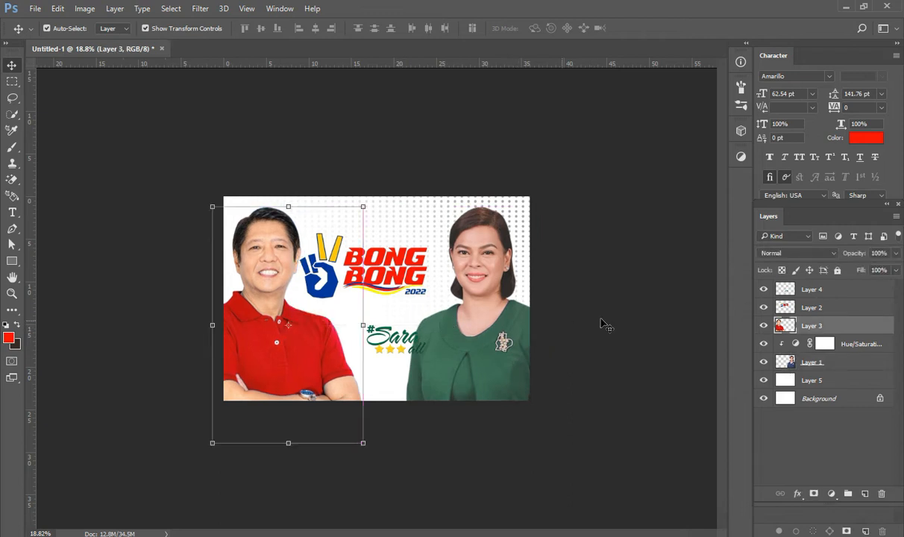
{"action": "left_click", "coordinate": [567, 326]}
Draw a rectangle about 2986 × 329 px across the poster's lower edge and fill it with red sampled from the shirt.
{"action": "left_click", "coordinate": [12, 261]}
{"action": "left_click", "coordinate": [45, 248]}
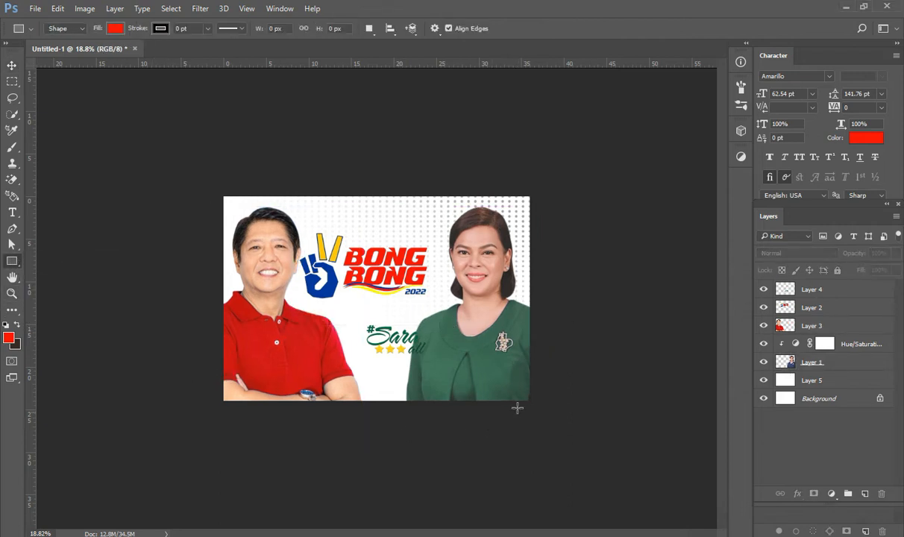
{"action": "mouse_move", "coordinate": [213, 376]}
{"action": "left_mouse_down"}
{"action": "mouse_move", "coordinate": [417, 380]}
{"action": "mouse_move", "coordinate": [566, 415]}
{"action": "left_mouse_up"}
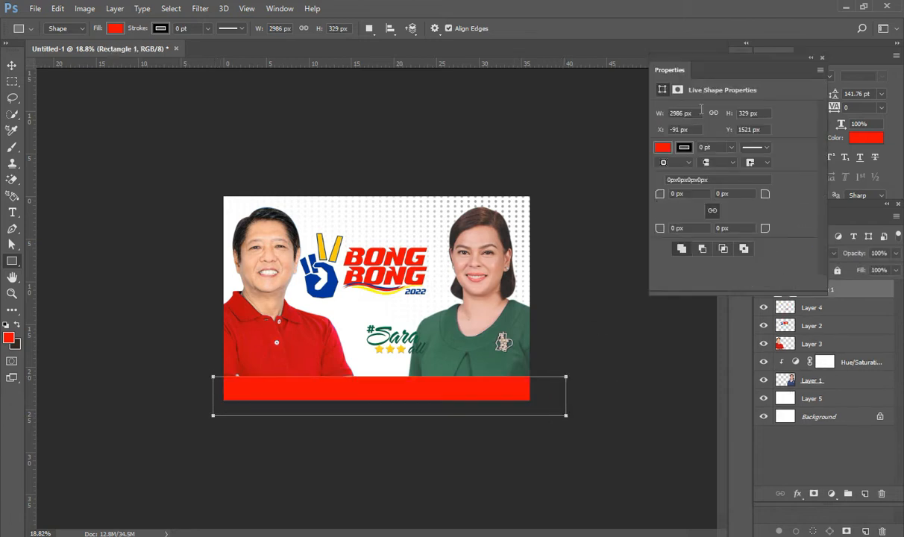
{"action": "left_click", "coordinate": [823, 57]}
{"action": "double_click", "coordinate": [785, 288]}
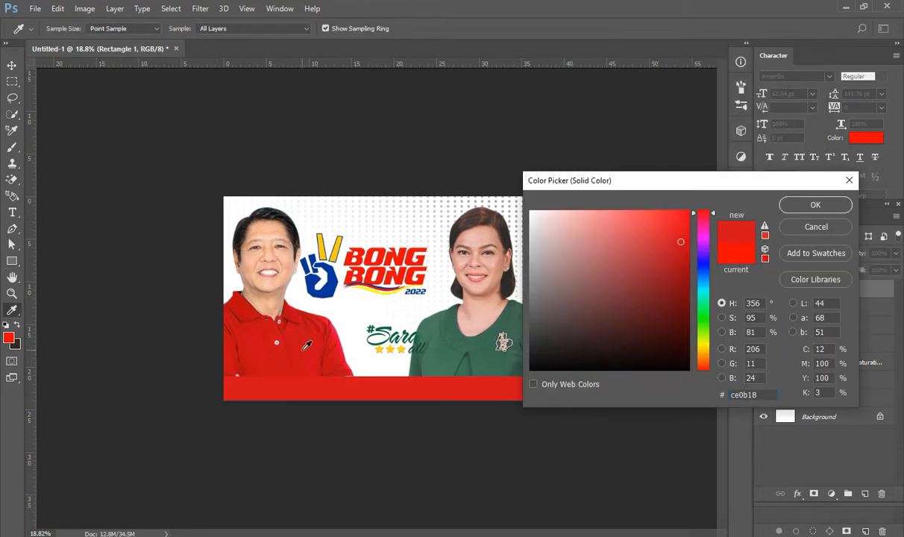
{"action": "key", "text": "Return"}
Rotate the red band about 3° clockwise, shrink it to about 91% wide, and position it over the poster's lower edge.
{"action": "key", "text": "v"}
{"action": "left_click_drag", "start_coordinate": [394, 375], "coordinate": [394, 380]}
{"action": "mouse_move", "coordinate": [570, 376]}
{"action": "left_mouse_down"}
{"action": "mouse_move", "coordinate": [578, 370]}
{"action": "mouse_move", "coordinate": [579, 382]}
{"action": "left_mouse_up"}
{"action": "left_click_drag", "start_coordinate": [420, 395], "coordinate": [406, 393]}
{"action": "left_click_drag", "start_coordinate": [563, 439], "coordinate": [532, 418]}
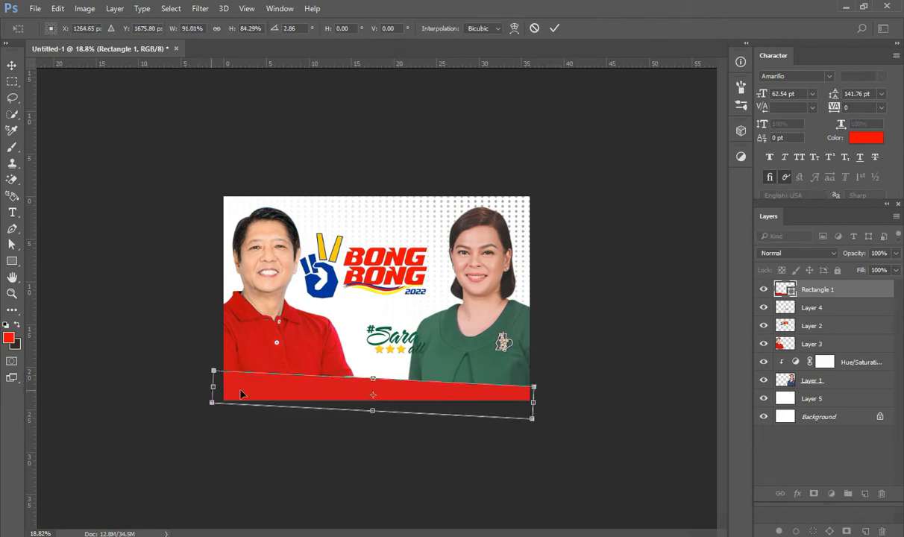
{"action": "left_click_drag", "start_coordinate": [240, 393], "coordinate": [242, 401]}
{"action": "left_click_drag", "start_coordinate": [542, 456], "coordinate": [543, 452]}
{"action": "key", "text": "Return"}
Add a white outside stroke of about 27 px to the red band.
{"action": "right_click", "coordinate": [831, 294]}
{"action": "left_click", "coordinate": [613, 86]}
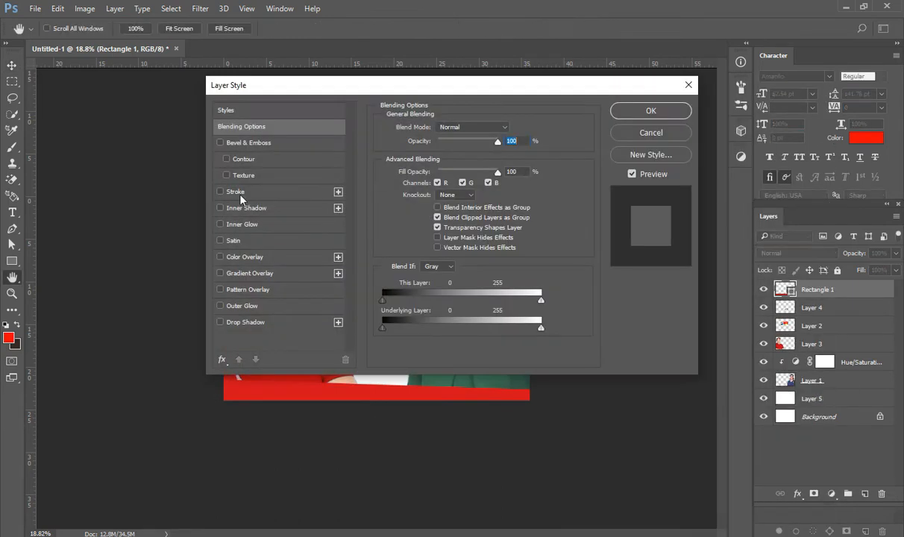
{"action": "left_click", "coordinate": [235, 191]}
{"action": "left_click", "coordinate": [443, 140]}
{"action": "left_click", "coordinate": [425, 131]}
{"action": "left_click_drag", "start_coordinate": [425, 128], "coordinate": [433, 127]}
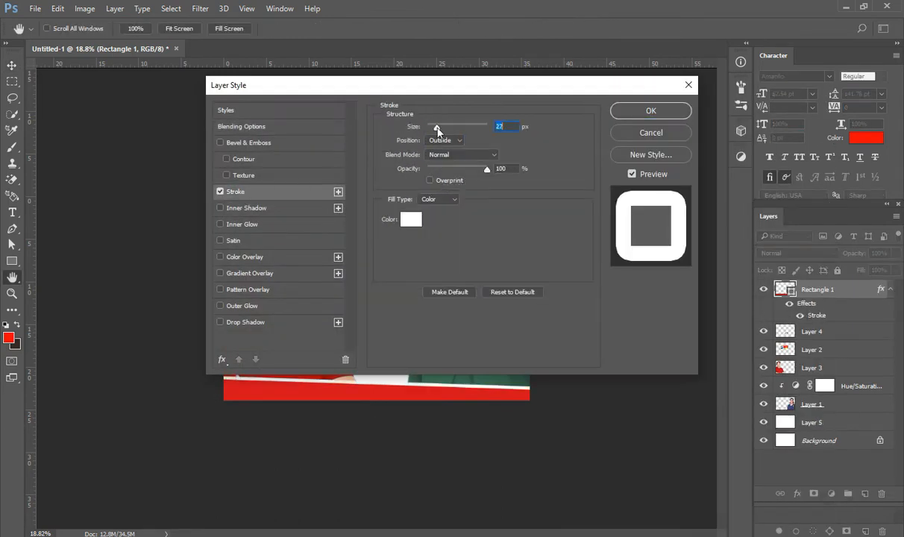
{"action": "left_click", "coordinate": [651, 111]}
Duplicate the red band, offset the copy up and to the right, and recolour it dark green sampled from the poster.
{"action": "key", "text": "ctrl+j"}
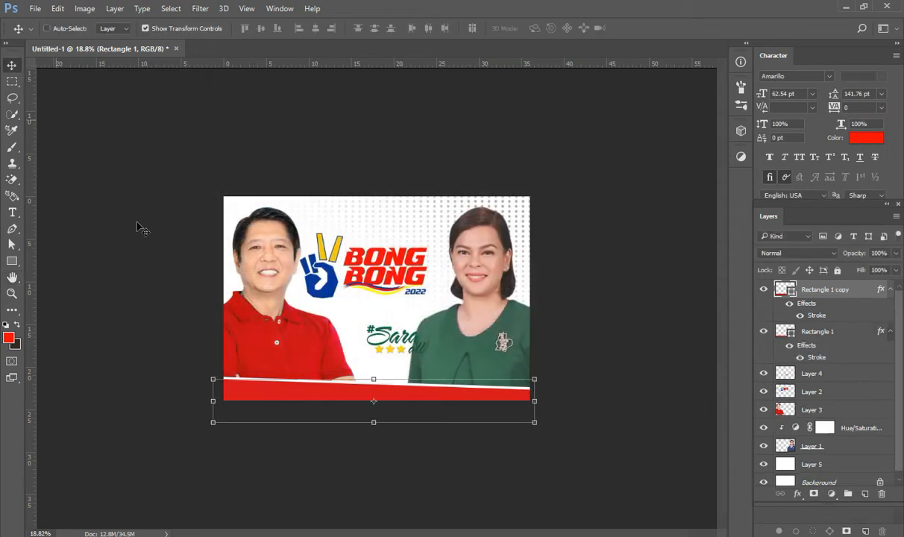
{"action": "left_click_drag", "start_coordinate": [377, 394], "coordinate": [414, 383]}
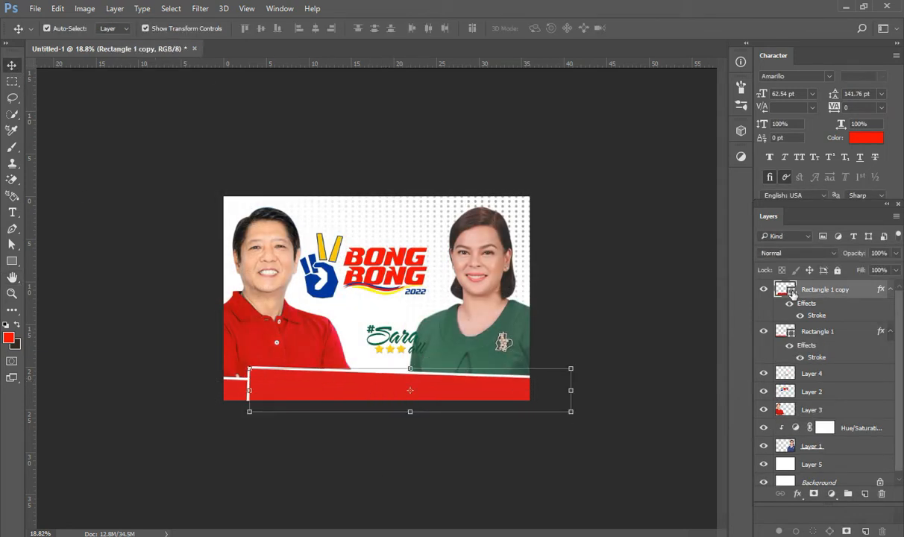
{"action": "double_click", "coordinate": [792, 290]}
{"action": "left_click", "coordinate": [395, 332]}
{"action": "left_click", "coordinate": [405, 332]}
{"action": "left_click", "coordinate": [818, 205]}
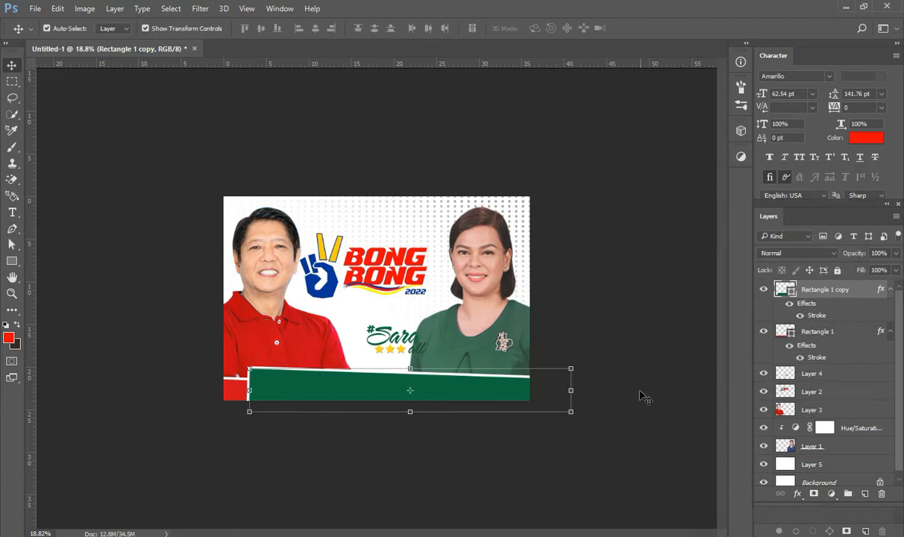
Move the green band behind the red one, widen it to about 108%, and tilt it so its right end rises.
{"action": "key", "text": "ctrl+bracketleft"}
{"action": "left_click_drag", "start_coordinate": [579, 423], "coordinate": [586, 411]}
{"action": "left_click_drag", "start_coordinate": [250, 400], "coordinate": [223, 408]}
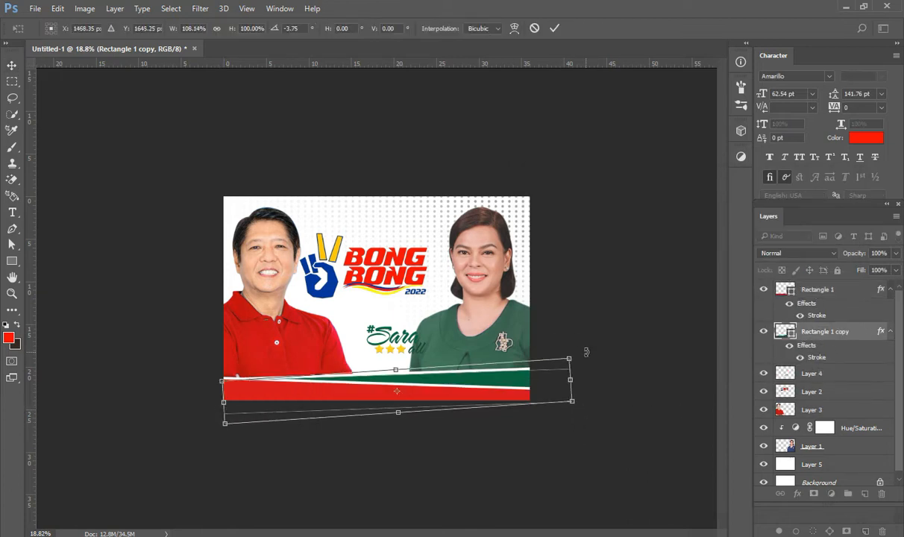
{"action": "left_click_drag", "start_coordinate": [586, 352], "coordinate": [586, 356]}
{"action": "key", "text": "Return"}
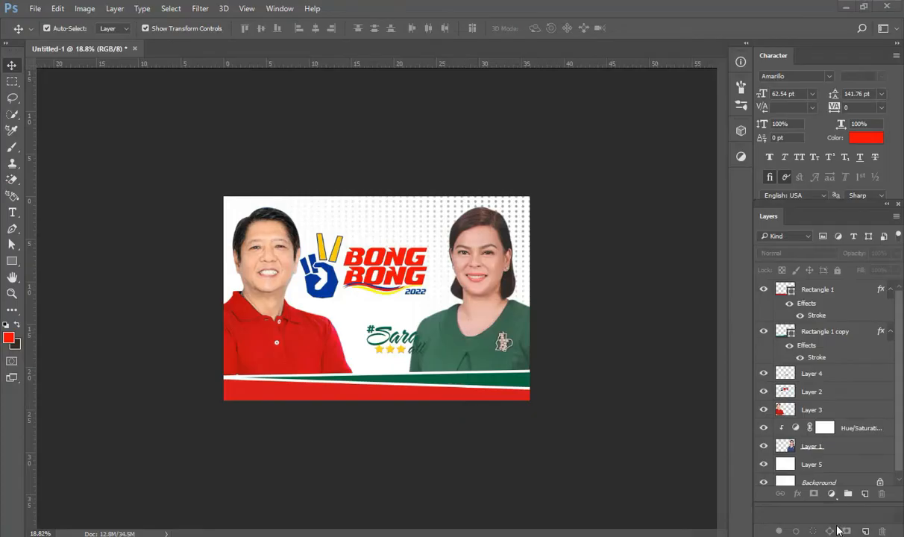
Make the red band's white stroke thinner and copy its layer style onto the green band.
{"action": "left_click", "coordinate": [468, 395]}
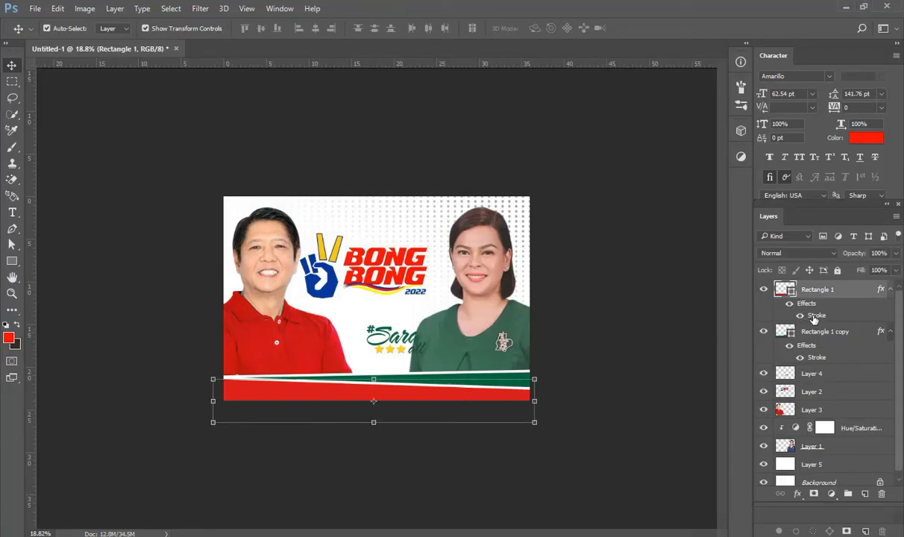
{"action": "double_click", "coordinate": [814, 317]}
{"action": "mouse_move", "coordinate": [440, 85]}
{"action": "left_mouse_down"}
{"action": "mouse_move", "coordinate": [442, 57]}
{"action": "mouse_move", "coordinate": [434, 100]}
{"action": "left_mouse_up"}
{"action": "left_click", "coordinate": [653, 81]}
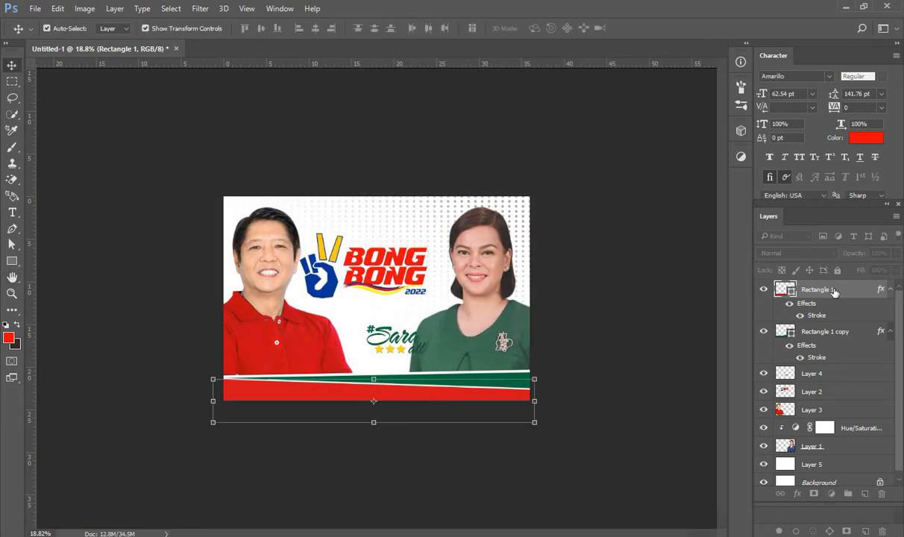
{"action": "right_click", "coordinate": [792, 290]}
{"action": "left_click", "coordinate": [592, 344]}
{"action": "left_click", "coordinate": [521, 381]}
{"action": "right_click", "coordinate": [808, 334]}
{"action": "left_click", "coordinate": [570, 355]}
{"action": "left_click", "coordinate": [626, 280]}
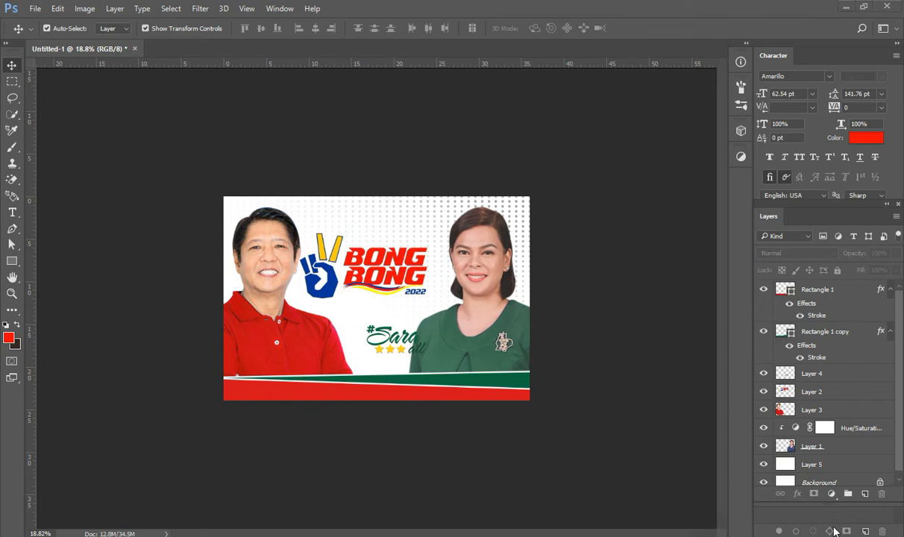
Draw a red rectangle about 941 × 139 px across the chest of the candidate in red, directly above that cut-out's layer.
{"action": "left_click", "coordinate": [264, 333]}
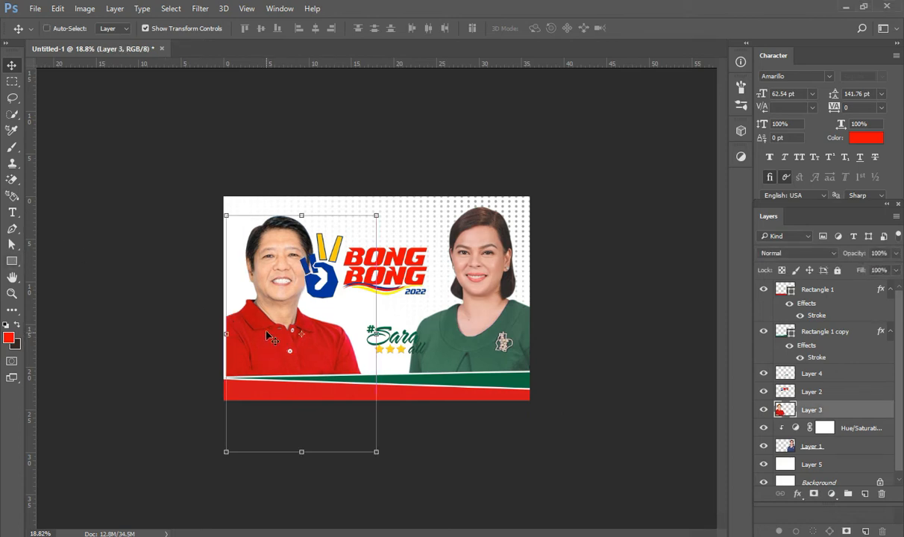
{"action": "left_click", "coordinate": [12, 262]}
{"action": "left_click_drag", "start_coordinate": [249, 334], "coordinate": [361, 351]}
{"action": "left_click", "coordinate": [822, 58]}
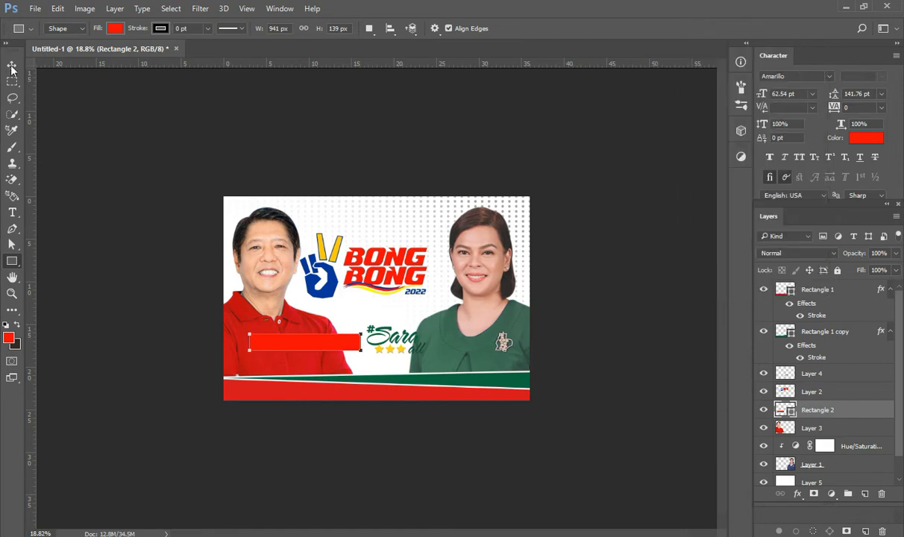
Place two horizontal guides along the upper and lower edges of the small red rectangle.
{"action": "left_click", "coordinate": [12, 67]}
{"action": "scroll", "coordinate": [276, 364], "scroll_direction": "up", "scroll_amount": 7}
{"action": "scroll", "coordinate": [309, 296], "scroll_direction": "down", "scroll_amount": 2}
{"action": "left_click_drag", "start_coordinate": [308, 64], "coordinate": [292, 355]}
{"action": "left_click_drag", "start_coordinate": [278, 64], "coordinate": [294, 381]}
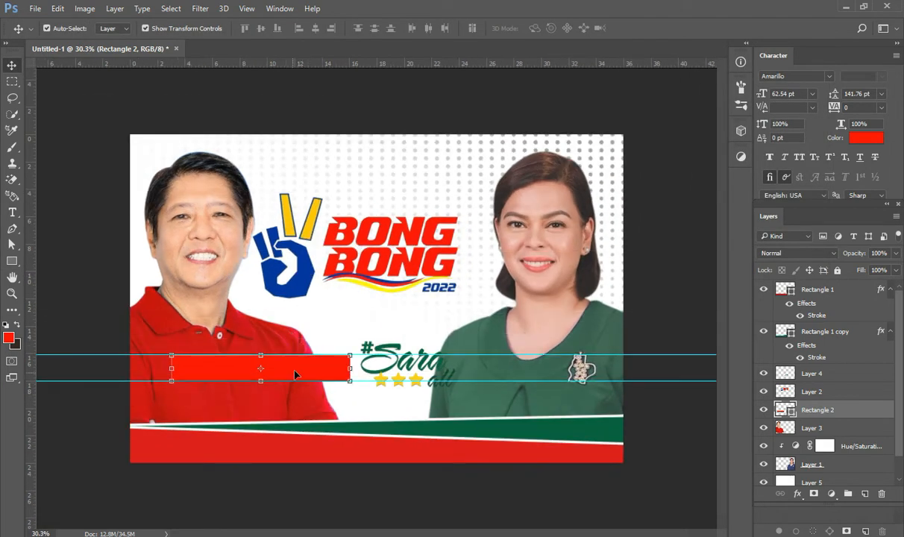
{"action": "scroll", "coordinate": [142, 348], "scroll_direction": "up", "scroll_amount": 3}
{"action": "scroll", "coordinate": [258, 379], "scroll_direction": "down", "scroll_amount": 3}
{"action": "left_click_drag", "start_coordinate": [264, 380], "coordinate": [260, 381]}
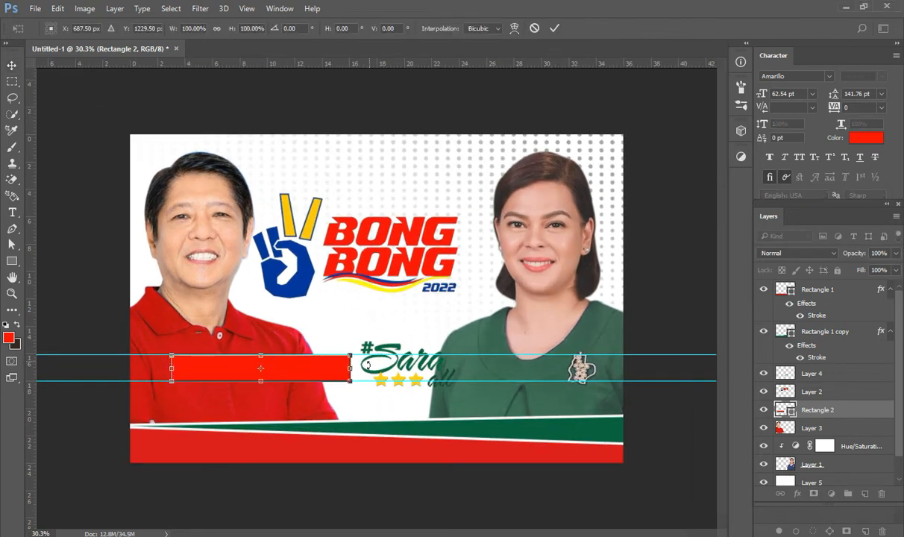
Widen the small red rectangle and skew it into a right-leaning parallelogram between the guides.
{"action": "left_click_drag", "start_coordinate": [171, 382], "coordinate": [156, 383]}
{"action": "left_click_drag", "start_coordinate": [350, 356], "coordinate": [367, 356]}
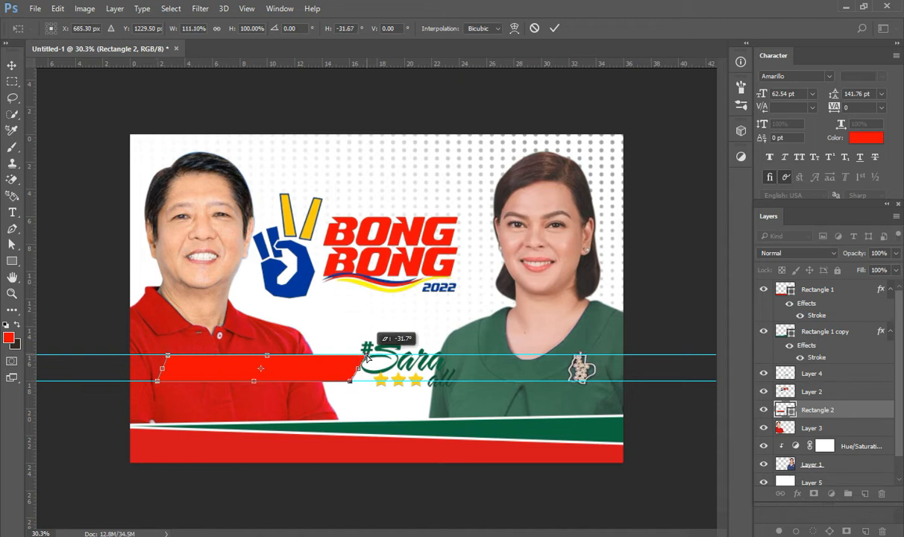
{"action": "left_click_drag", "start_coordinate": [367, 357], "coordinate": [366, 356]}
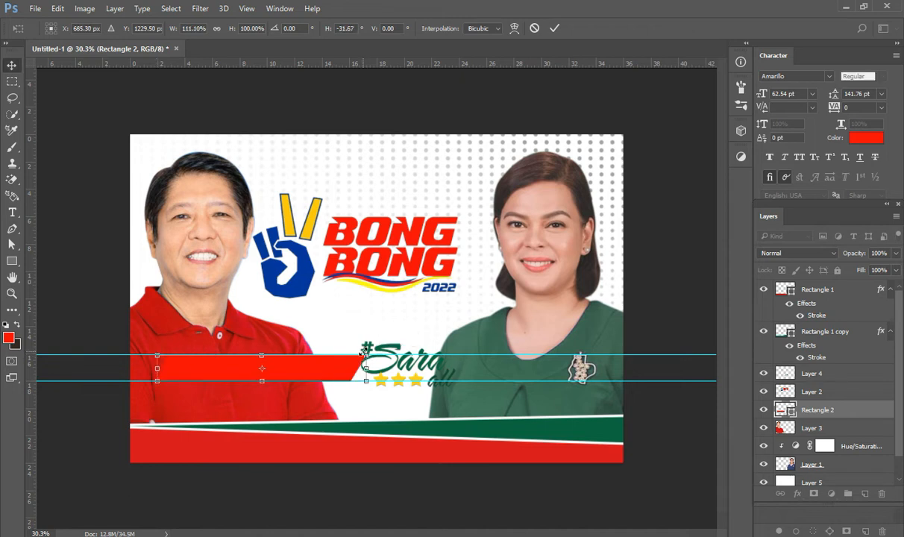
{"action": "key", "text": "Return"}
{"action": "key", "text": "ctrl+t"}
{"action": "left_click_drag", "start_coordinate": [154, 383], "coordinate": [150, 383]}
{"action": "key", "text": "Return"}
Add a dark grey drop shadow to the parallelogram with 63% opacity, 34° angle and 26 px distance.
{"action": "right_click", "coordinate": [835, 411]}
{"action": "left_click", "coordinate": [618, 84]}
{"action": "left_click_drag", "start_coordinate": [373, 80], "coordinate": [499, 80]}
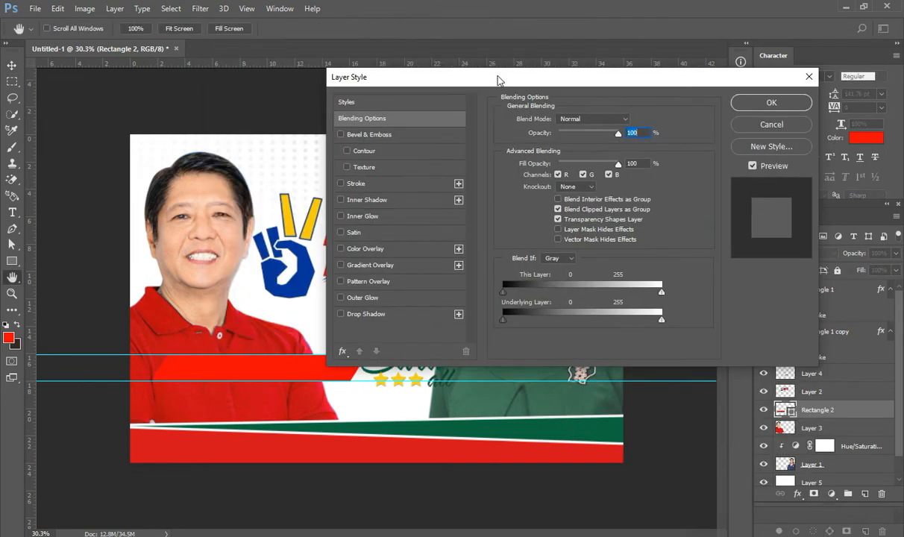
{"action": "left_click", "coordinate": [375, 316]}
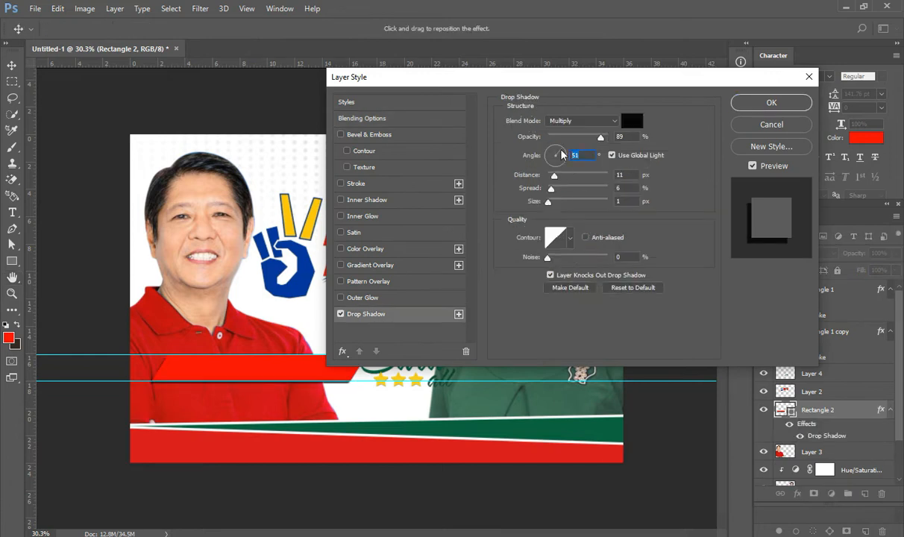
{"action": "left_click_drag", "start_coordinate": [552, 175], "coordinate": [562, 152]}
{"action": "left_click", "coordinate": [630, 121]}
{"action": "left_click_drag", "start_coordinate": [567, 224], "coordinate": [537, 333]}
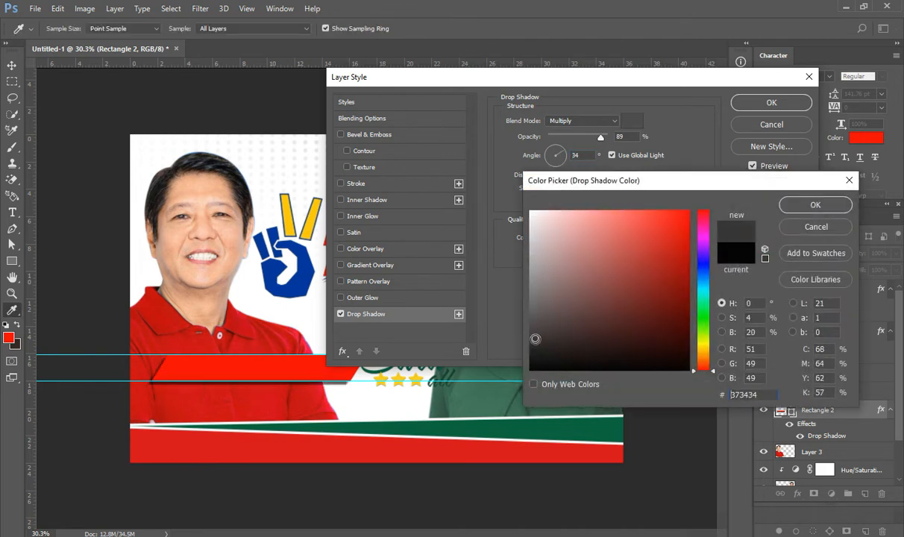
{"action": "key", "text": "Return"}
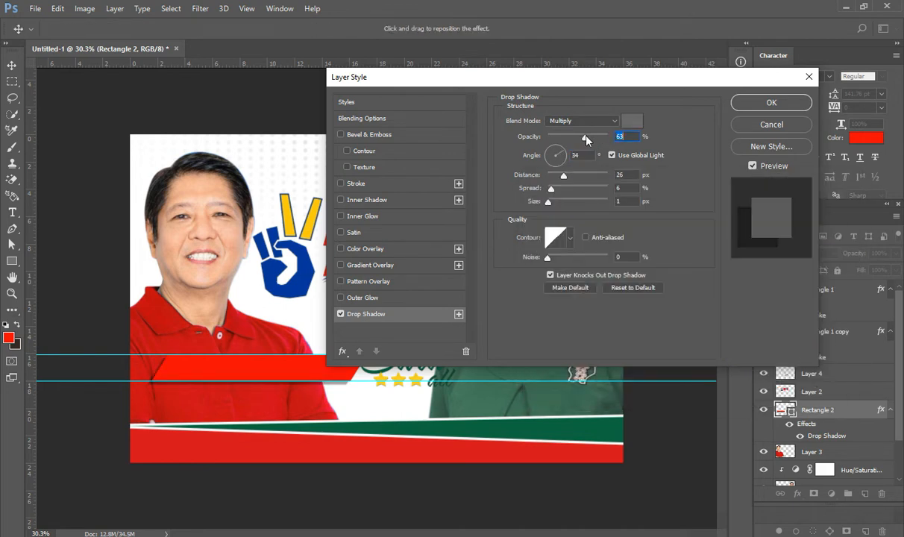
{"action": "key", "text": "Return"}
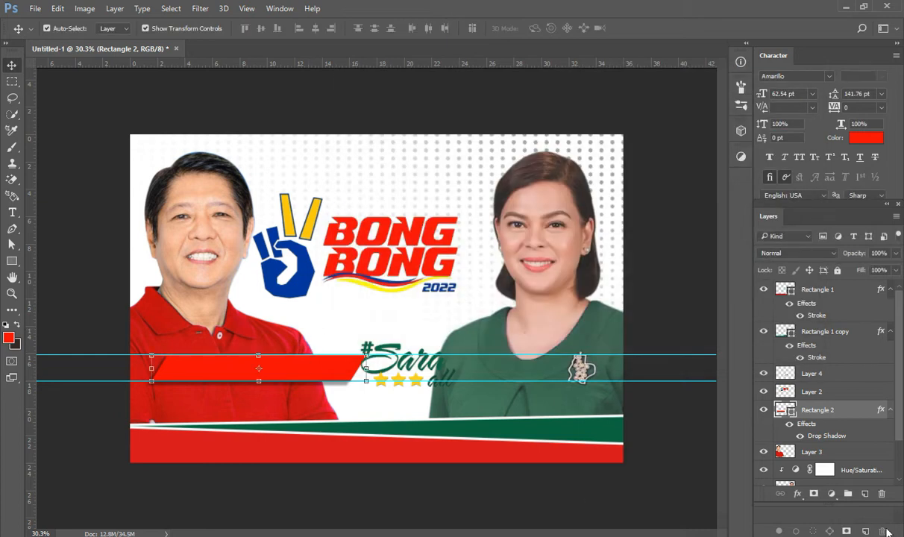
Change the parallelogram's drop shadow to black at 93% opacity and increase its distance.
{"action": "double_click", "coordinate": [837, 439]}
{"action": "left_click", "coordinate": [631, 121]}
{"action": "left_click_drag", "start_coordinate": [570, 322], "coordinate": [529, 372]}
{"action": "left_click", "coordinate": [804, 203]}
{"action": "left_click_drag", "start_coordinate": [584, 137], "coordinate": [589, 140]}
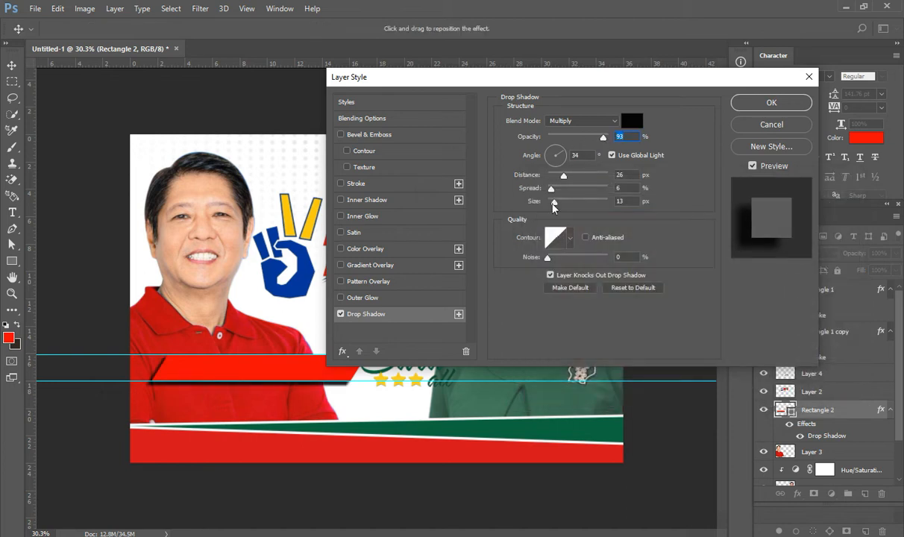
{"action": "left_click_drag", "start_coordinate": [564, 177], "coordinate": [567, 182]}
{"action": "left_click", "coordinate": [771, 103]}
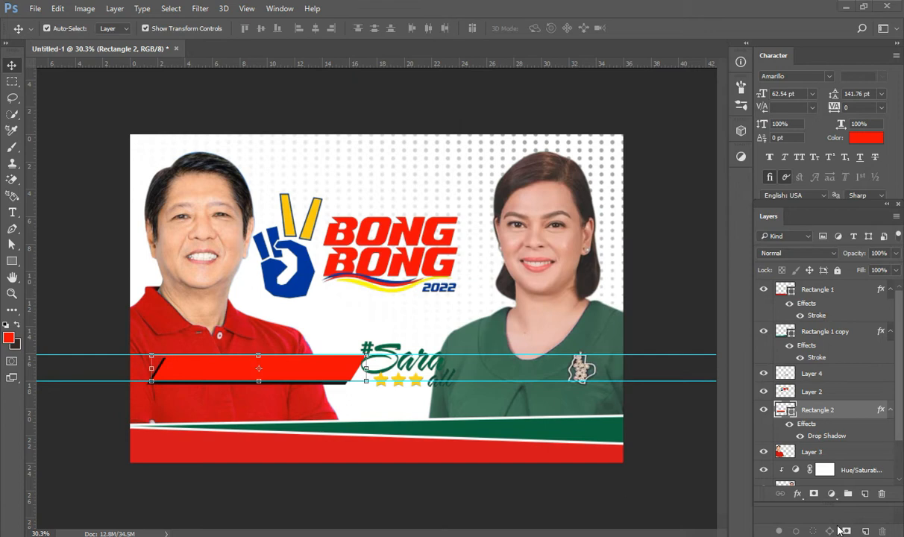
Duplicate the red parallelogram just below the original, then shrink both bars and position them over the red shirt.
{"action": "left_click_drag", "start_coordinate": [315, 377], "coordinate": [297, 406]}
{"action": "left_click", "coordinate": [303, 371], "text": "shift"}
{"action": "left_click_drag", "start_coordinate": [367, 386], "coordinate": [325, 389]}
{"action": "left_click_drag", "start_coordinate": [243, 418], "coordinate": [260, 382]}
{"action": "key", "text": "Return"}
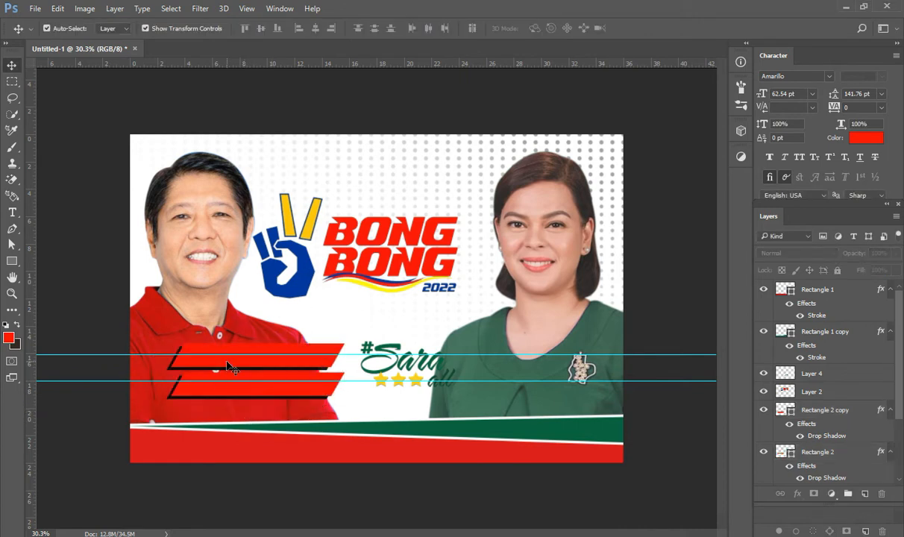
Recolour the upper parallelogram blue (#00339e), sampled from the hand logo.
{"action": "left_click", "coordinate": [229, 367]}
{"action": "double_click", "coordinate": [784, 451]}
{"action": "left_click", "coordinate": [312, 266]}
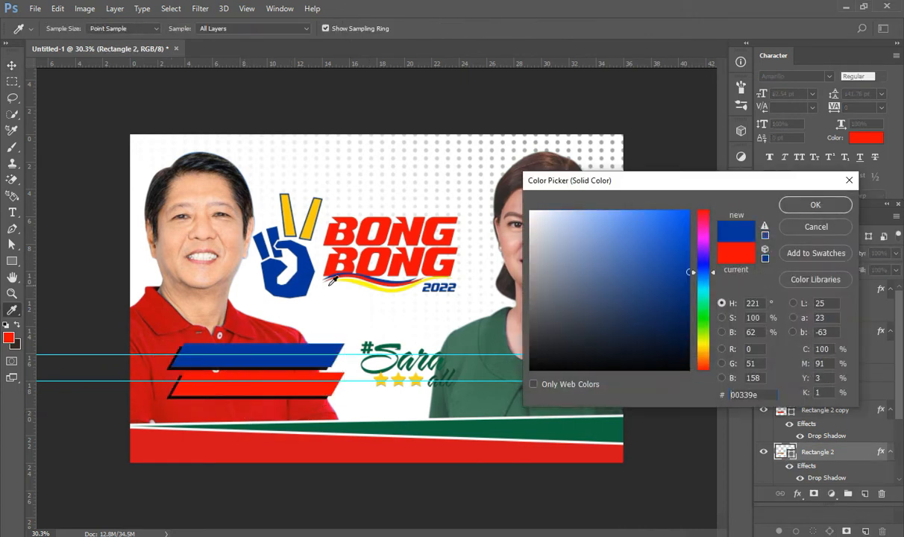
{"action": "left_click", "coordinate": [812, 204]}
{"action": "left_click", "coordinate": [664, 455]}
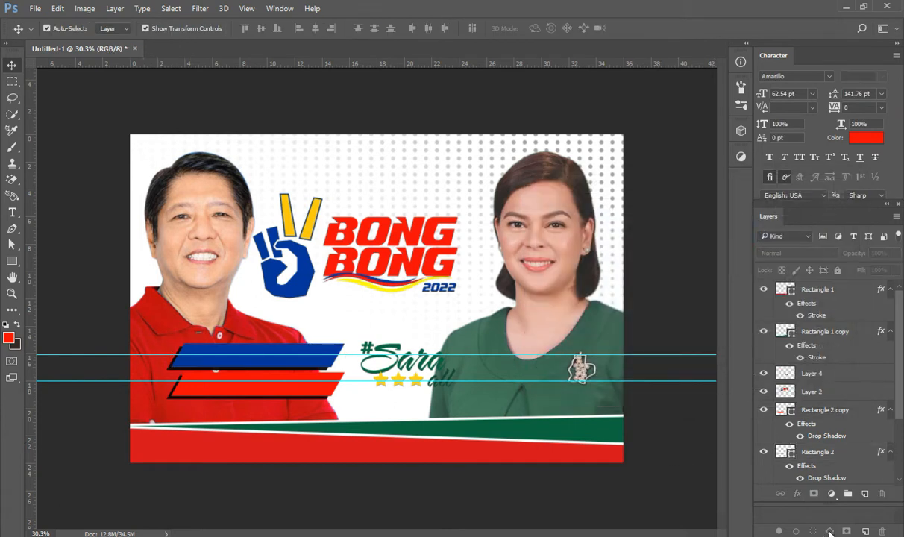
Scale the red-shirted man's cut-out down to about 85% and reposition it at the poster's left edge behind the name bars.
{"action": "left_click", "coordinate": [174, 266]}
{"action": "scroll", "coordinate": [179, 272], "scroll_direction": "down", "scroll_amount": 2}
{"action": "left_click_drag", "start_coordinate": [362, 458], "coordinate": [336, 419]}
{"action": "left_click_drag", "start_coordinate": [297, 396], "coordinate": [289, 383]}
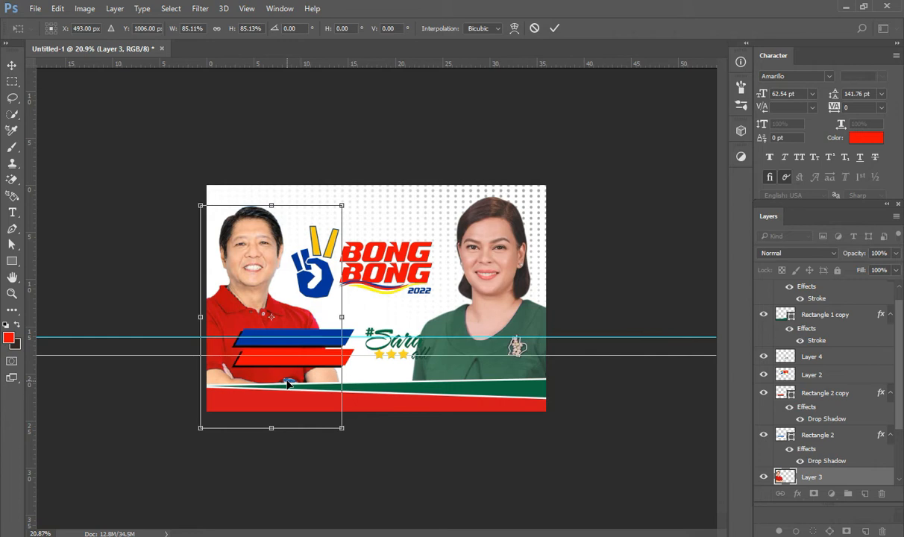
{"action": "key", "text": "Return"}
{"action": "left_click", "coordinate": [414, 460]}
{"action": "scroll", "coordinate": [51, 249], "scroll_direction": "up", "scroll_amount": 3}
Add the text "sama sama tayong" over the blue bar.
{"action": "key", "text": "t"}
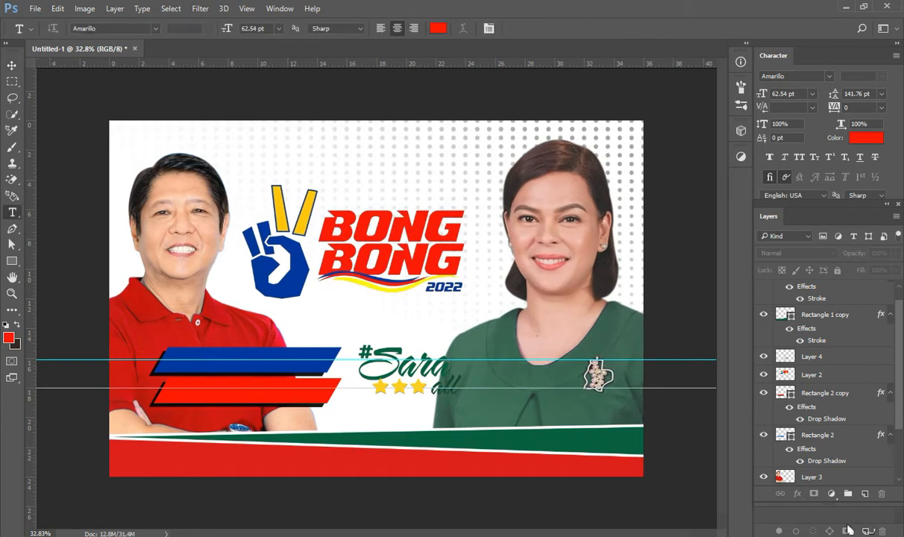
{"action": "left_click", "coordinate": [189, 360]}
{"action": "type", "text": "Sama tayong"}
Set the "sama sama tayong" text to Poetsen One in white and move it onto the blue bar.
{"action": "key", "text": "ctrl+a"}
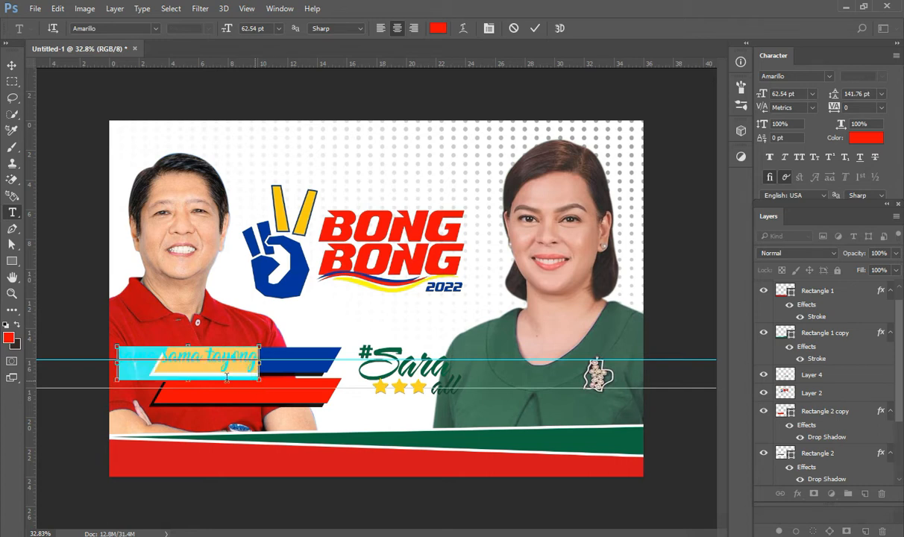
{"action": "left_click", "coordinate": [787, 75]}
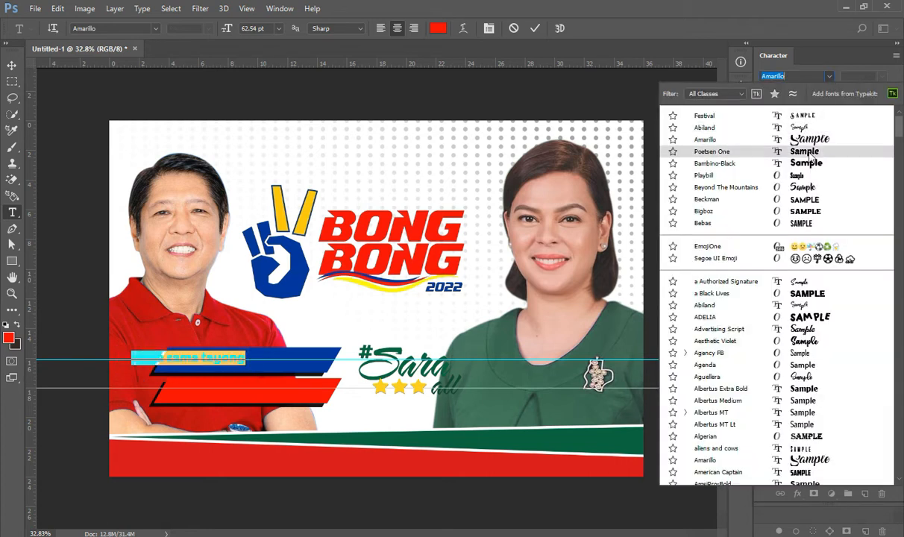
{"action": "left_click", "coordinate": [811, 152]}
{"action": "left_click", "coordinate": [865, 138]}
{"action": "left_click", "coordinate": [530, 211]}
{"action": "left_click", "coordinate": [815, 203]}
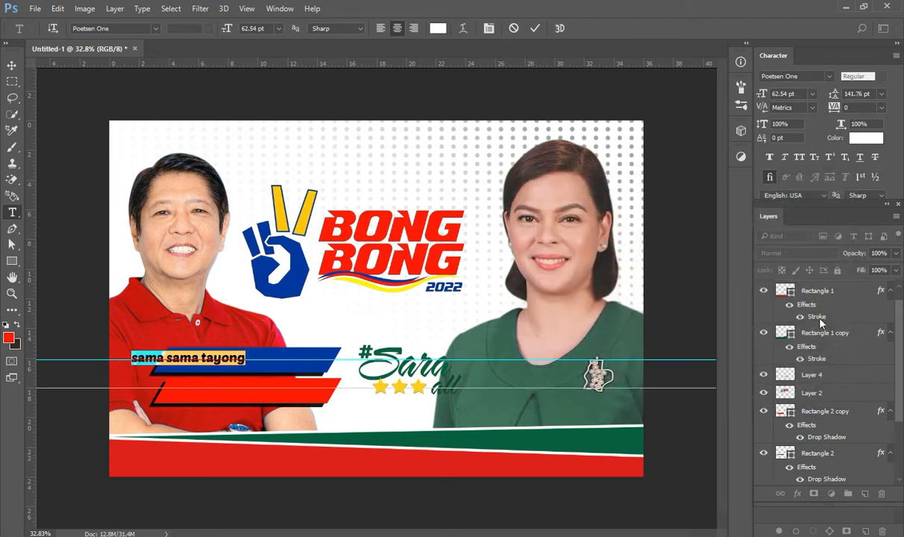
{"action": "left_click", "coordinate": [817, 297]}
{"action": "left_click_drag", "start_coordinate": [232, 358], "coordinate": [279, 359]}
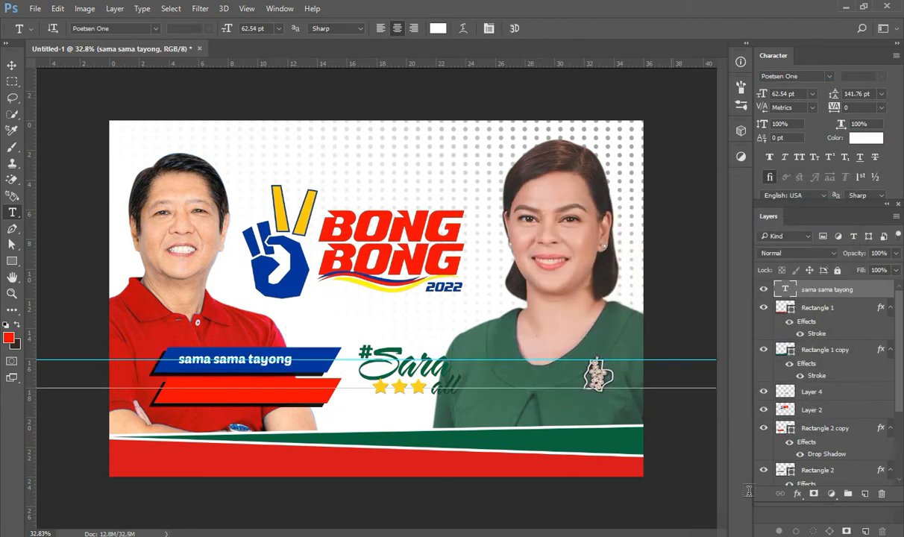
Enlarge "sama sama tayong" to about 80.8 pt within the blue bar and clear the two horizontal guides.
{"action": "key", "text": "ctrl+t"}
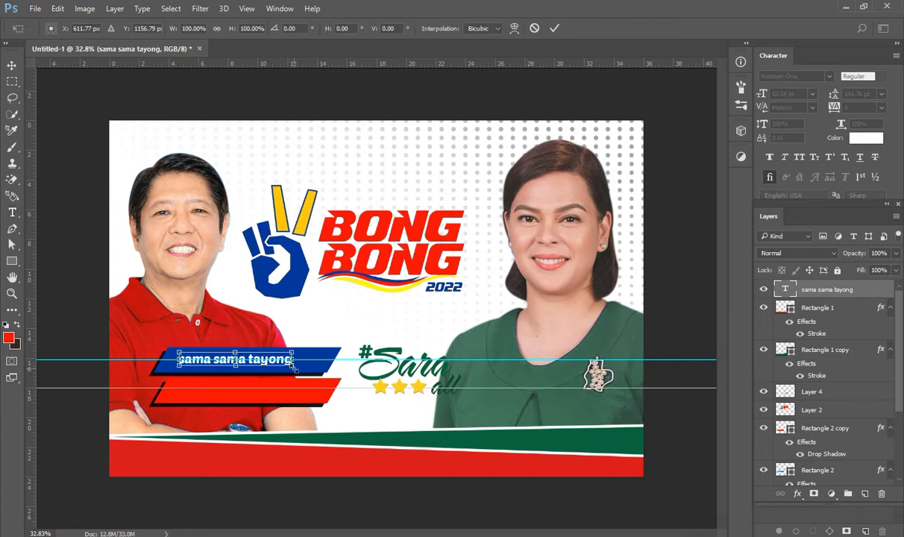
{"action": "left_click_drag", "start_coordinate": [295, 367], "coordinate": [323, 370]}
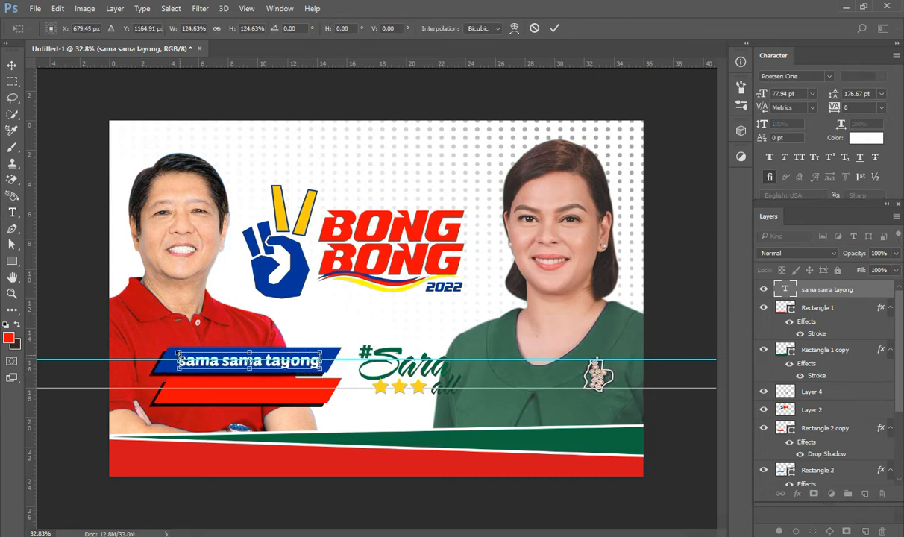
{"action": "left_click_drag", "start_coordinate": [179, 352], "coordinate": [173, 350]}
{"action": "key", "text": "Return"}
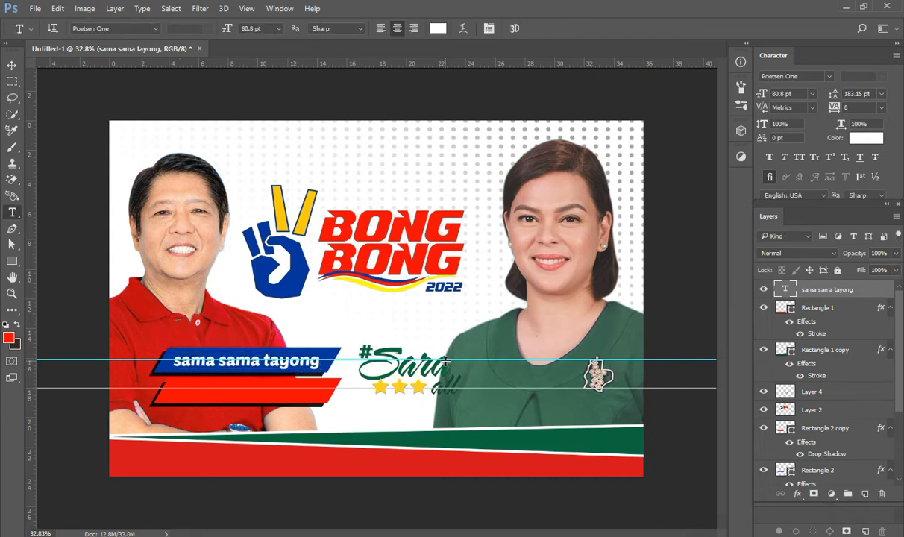
{"action": "left_click_drag", "start_coordinate": [453, 30], "coordinate": [453, 31]}
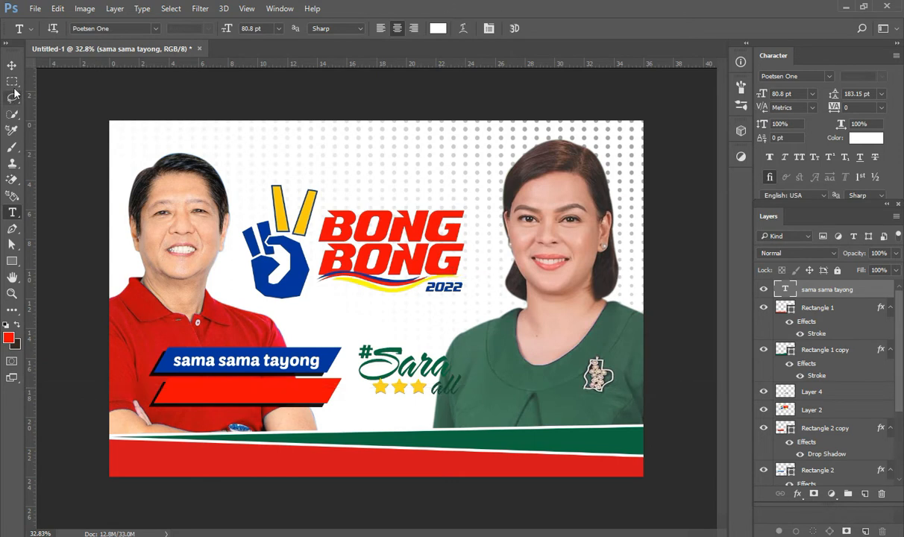
Enlarge "sama sama tayong" further to about 85.75 pt and nudge it left to centre it in the blue bar.
{"action": "key", "text": "v"}
{"action": "left_click_drag", "start_coordinate": [321, 349], "coordinate": [329, 346]}
{"action": "key", "text": "Return"}
{"action": "key", "text": "Left"}
{"action": "key", "text": "Left"}
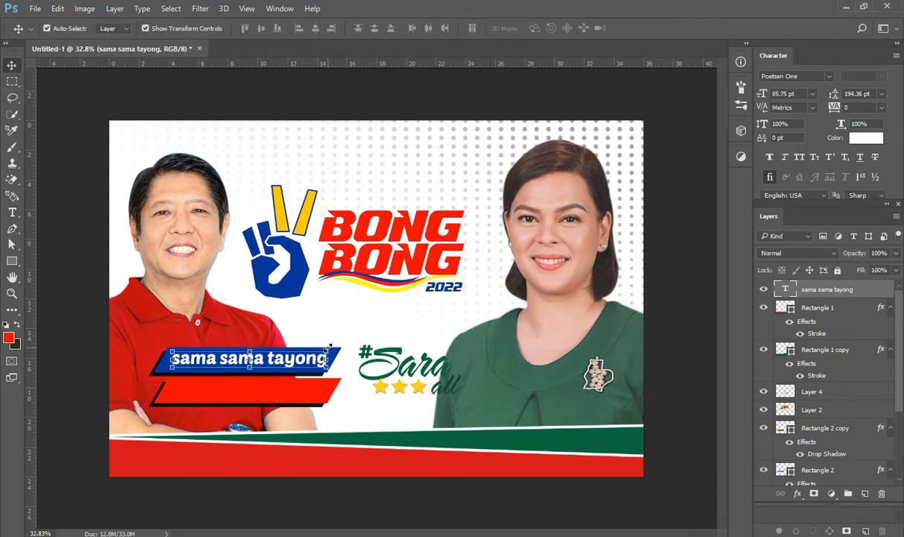
Duplicate the "sama sama tayong" text onto the red bar and change the copy to "babangon muli".
{"action": "left_click_drag", "start_coordinate": [257, 359], "coordinate": [256, 392]}
{"action": "key", "text": "t"}
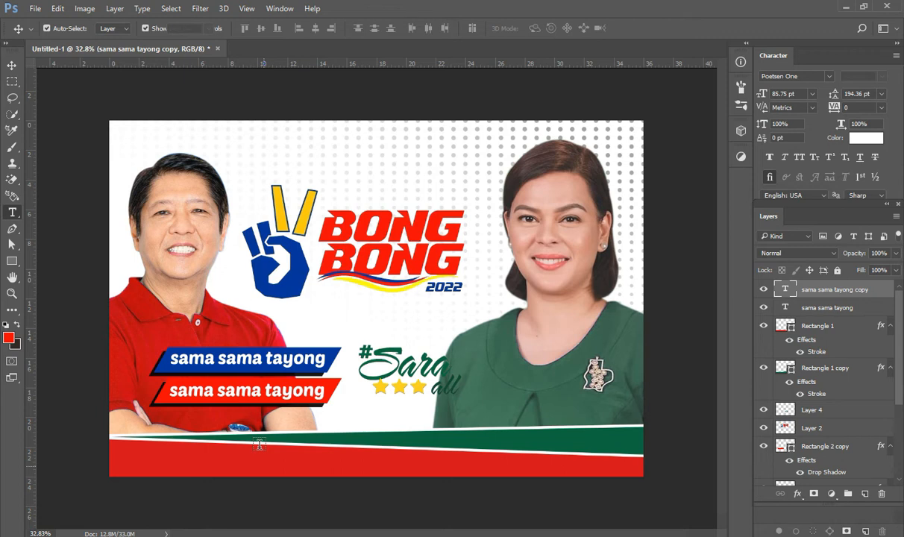
{"action": "triple_click", "coordinate": [284, 391]}
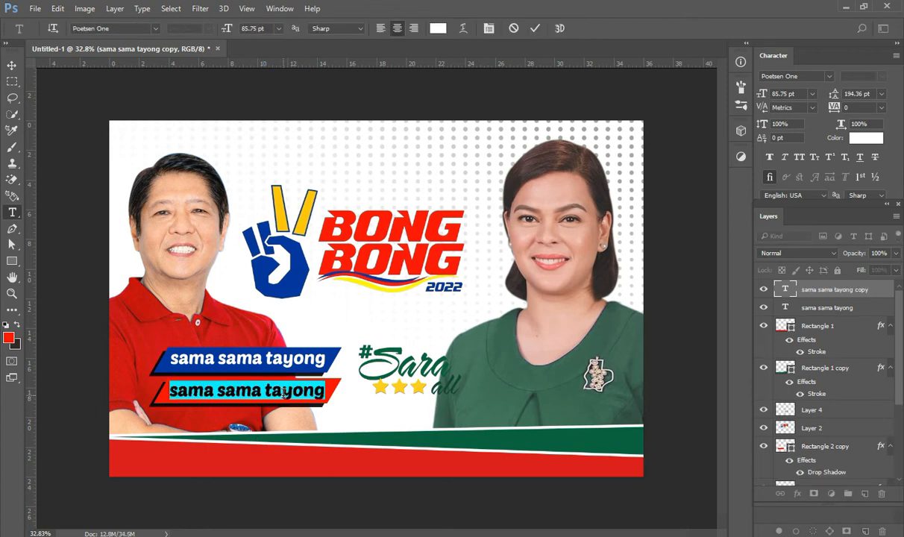
{"action": "type", "text": "babangon muli"}
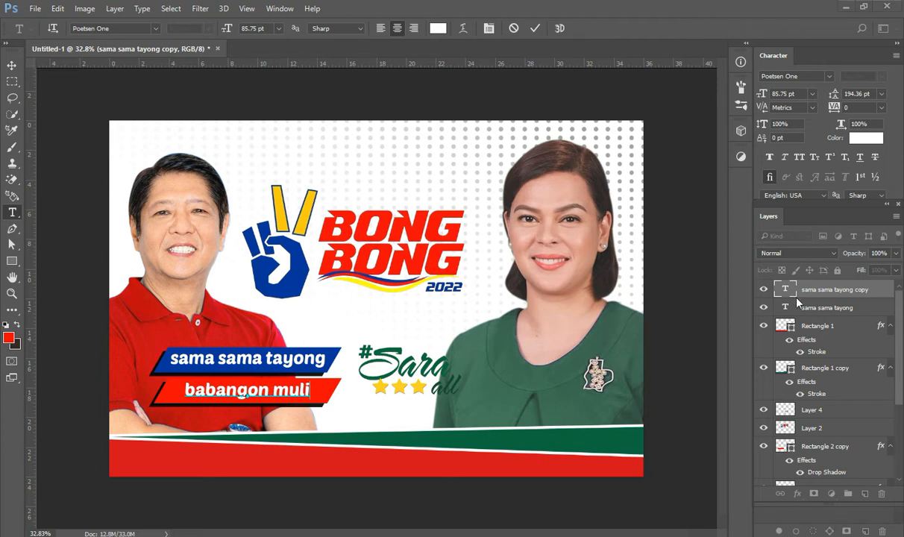
{"action": "key", "text": "ctrl+Return"}
{"action": "key", "text": "v"}
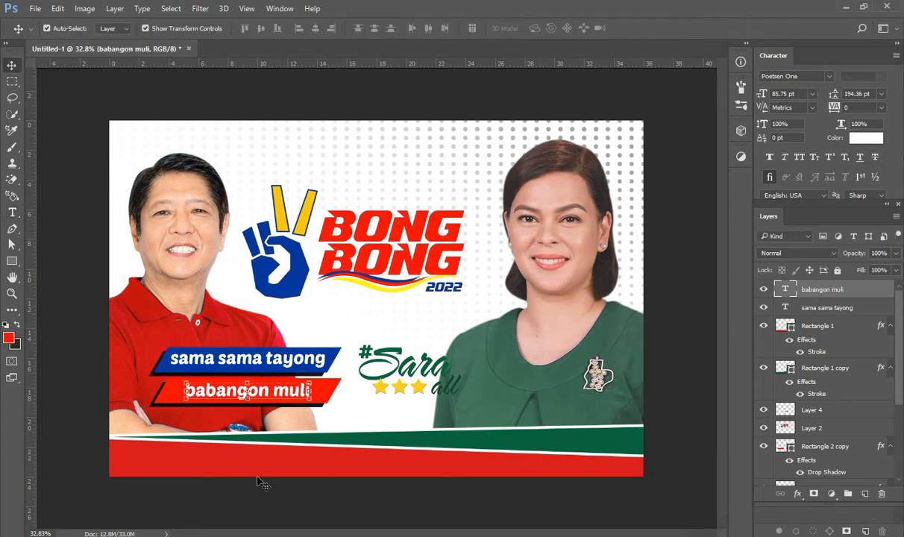
{"action": "left_click", "coordinate": [257, 481]}
Duplicate "babangon muli" onto the tilted red band and change the copy to "This nation will be great again".
{"action": "left_click_drag", "start_coordinate": [260, 394], "coordinate": [275, 456]}
{"action": "key", "text": "ctrl+j"}
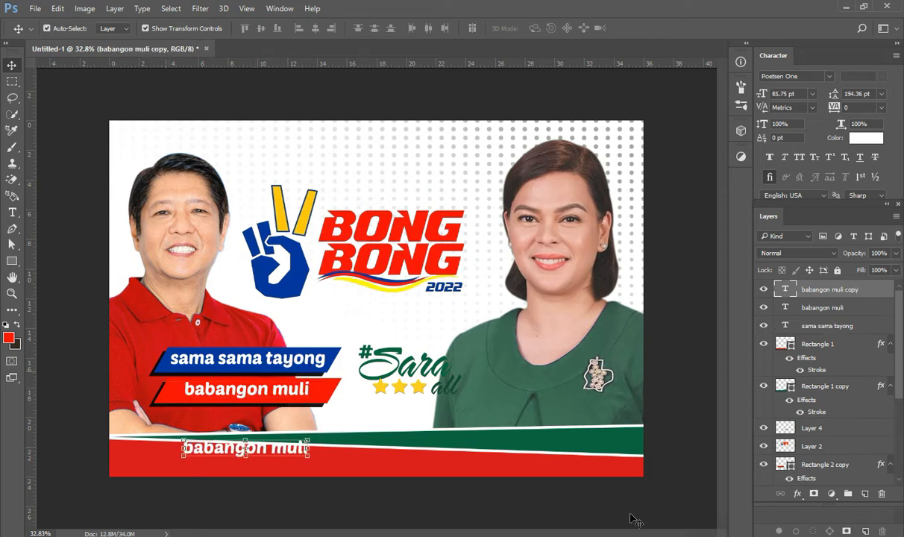
{"action": "left_click", "coordinate": [18, 216]}
{"action": "left_click", "coordinate": [290, 450]}
{"action": "key", "text": "ctrl+a"}
{"action": "type", "text": "Thi"}
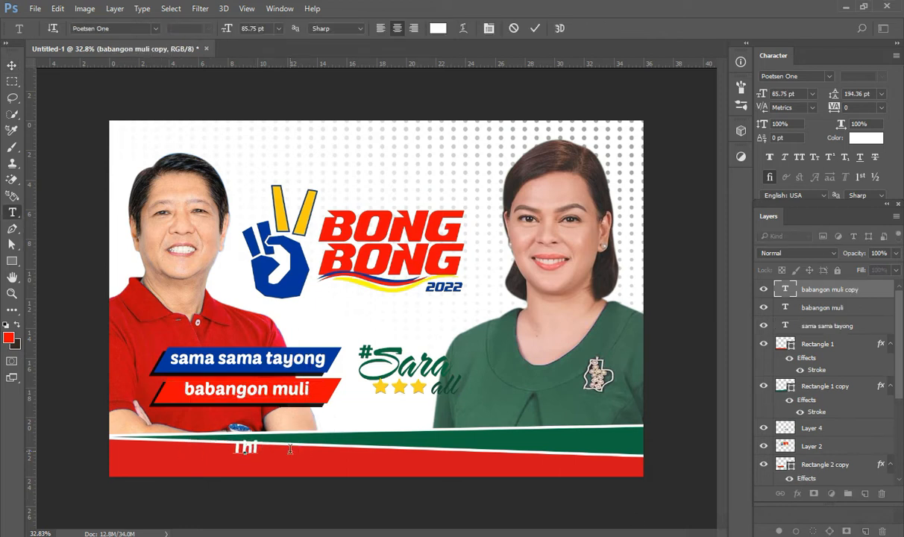
{"action": "type", "text": "s nation will be great a "}
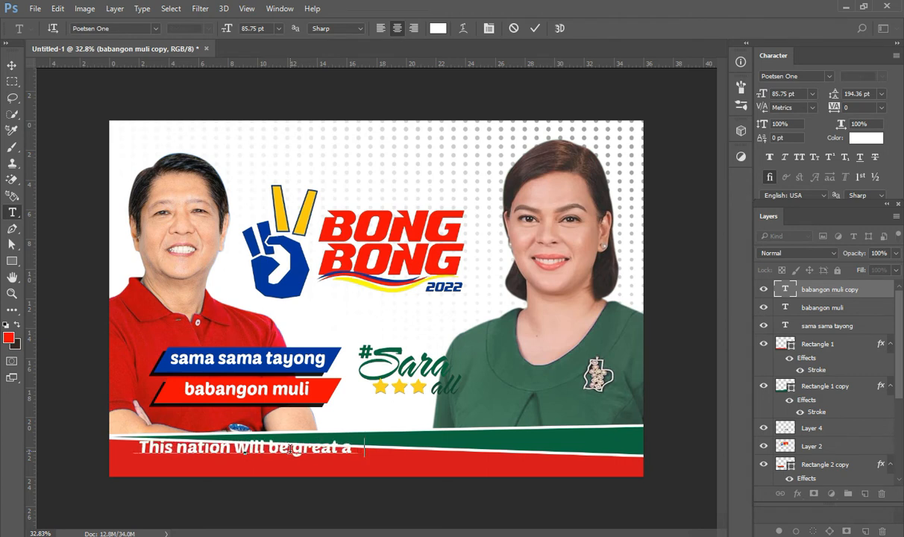
{"action": "type", "text": "gain"}
Recolour "This nation will be great again" blue (#00339e), sampled from the blue bar, and set it in Albertus Extra Bold.
{"action": "key", "text": "ctrl+a"}
{"action": "left_click", "coordinate": [857, 142]}
{"action": "left_click", "coordinate": [330, 353]}
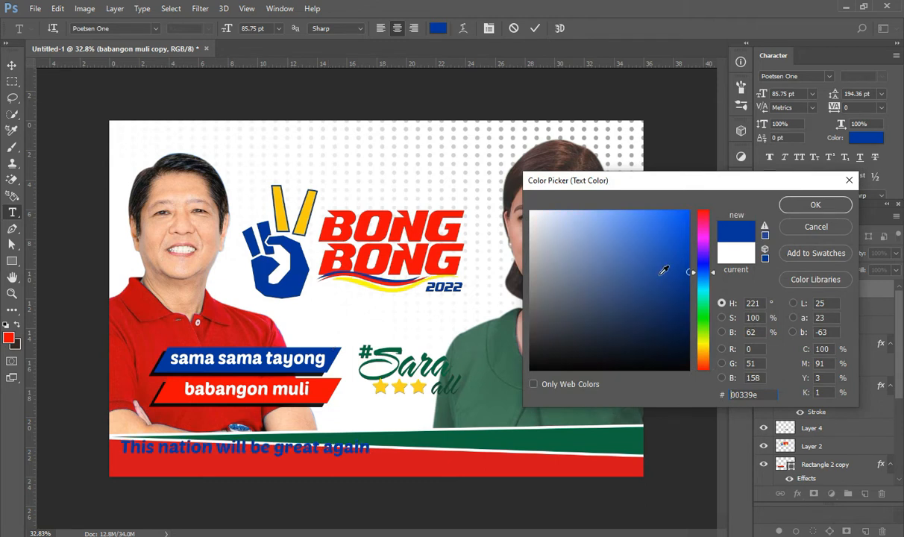
{"action": "left_click", "coordinate": [817, 205]}
{"action": "left_click", "coordinate": [829, 77]}
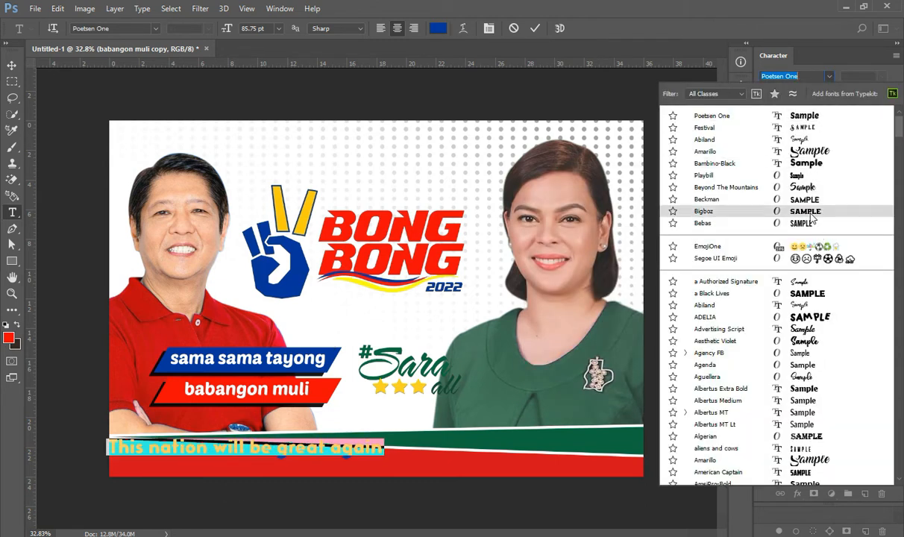
{"action": "scroll", "coordinate": [775, 216], "scroll_direction": "down", "scroll_amount": 2}
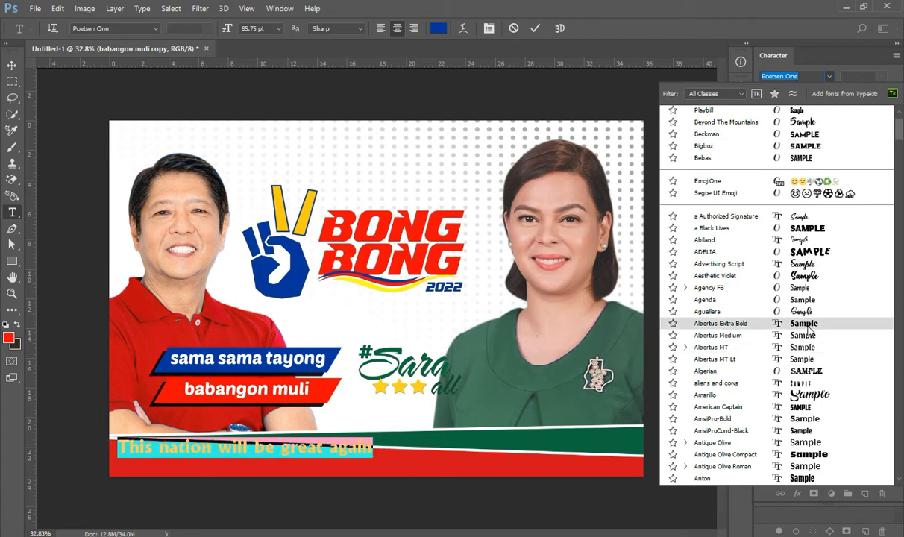
{"action": "left_click", "coordinate": [810, 323]}
Add a white 13 px outside stroke at 100% opacity to the "This nation will be great again" text.
{"action": "right_click", "coordinate": [768, 289]}
{"action": "left_click", "coordinate": [583, 103]}
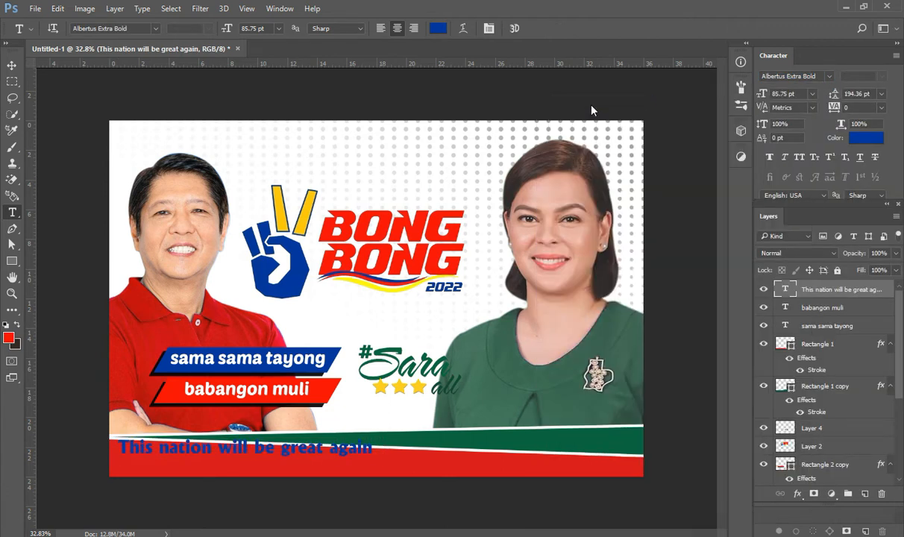
{"action": "left_click", "coordinate": [373, 184]}
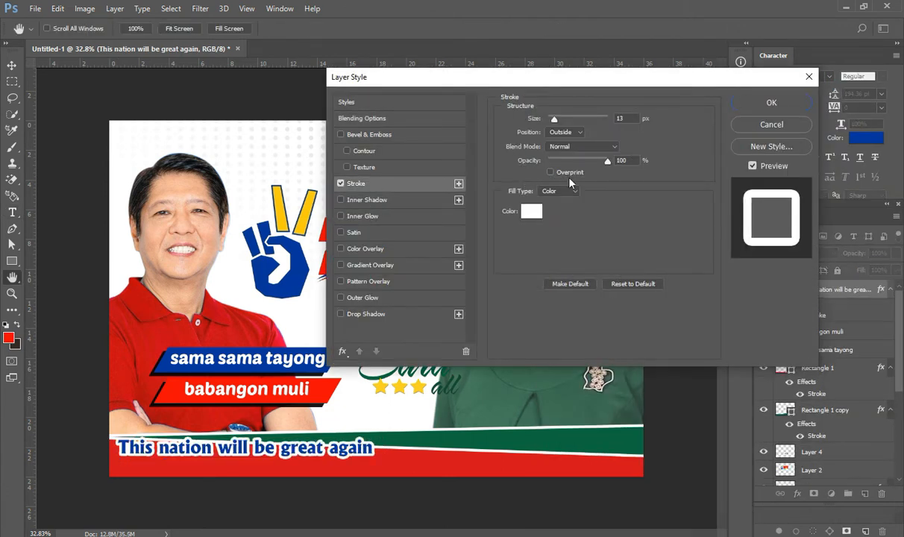
{"action": "left_click", "coordinate": [742, 102]}
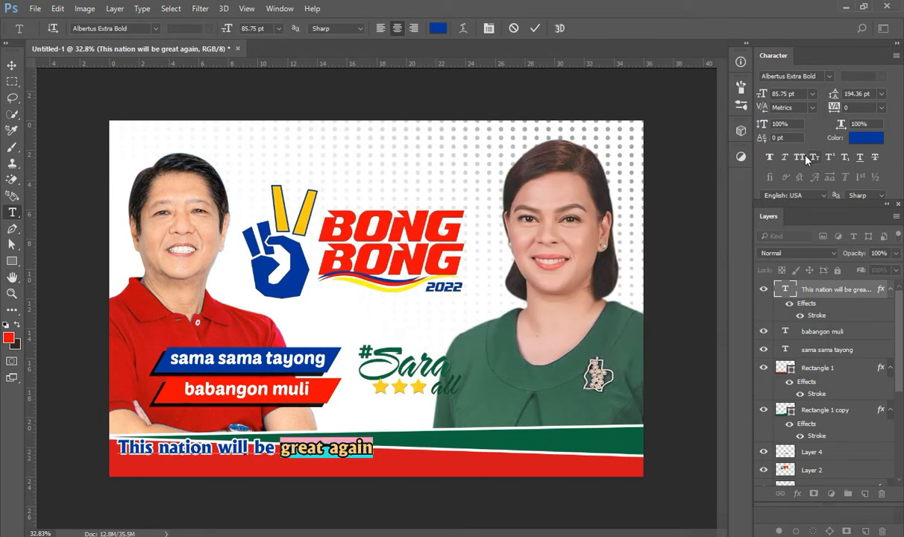
Set "great again" in all caps and end the slogan with an exclamation mark.
{"action": "left_click", "coordinate": [802, 157]}
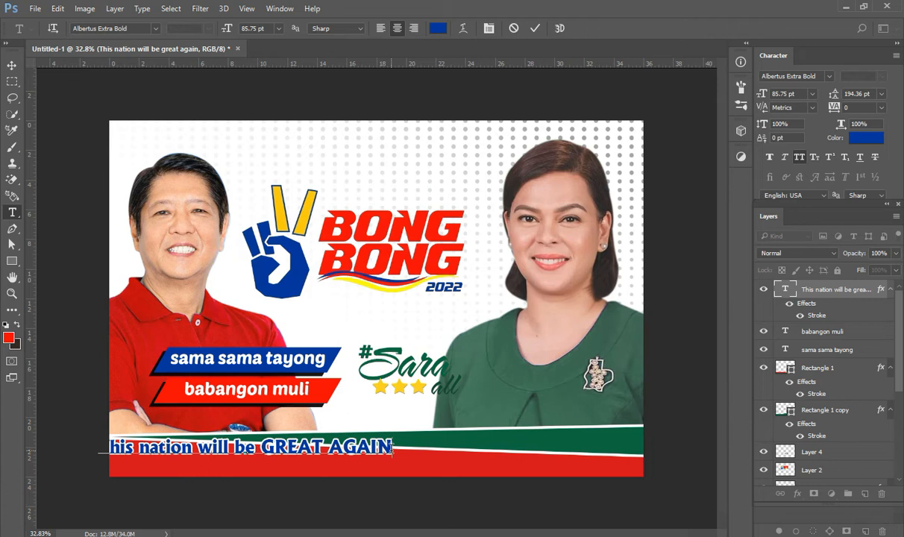
{"action": "type", "text": "!"}
Enlarge the "This nation will be GREAT AGAIN!" slogan to about 128.75 pt and position it across the red band.
{"action": "left_click_drag", "start_coordinate": [384, 446], "coordinate": [617, 429]}
{"action": "left_click_drag", "start_coordinate": [506, 465], "coordinate": [498, 469]}
{"action": "key", "text": "ctrl+z"}
{"action": "left_click", "coordinate": [12, 66]}
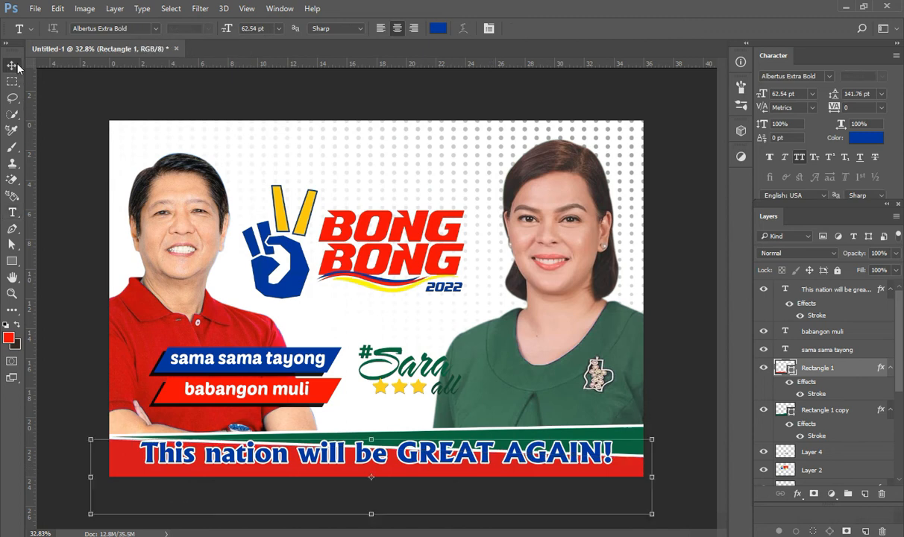
{"action": "left_click_drag", "start_coordinate": [571, 449], "coordinate": [573, 450]}
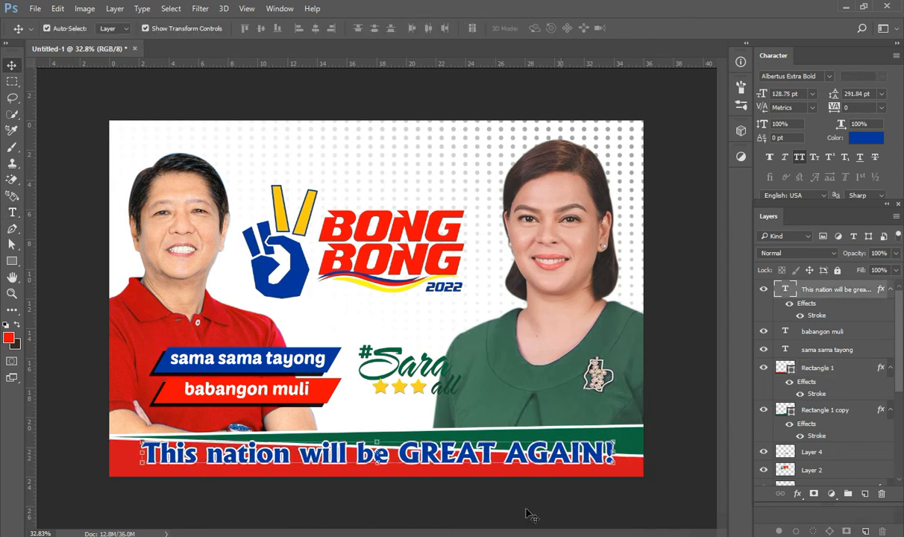
{"action": "left_click", "coordinate": [527, 509]}
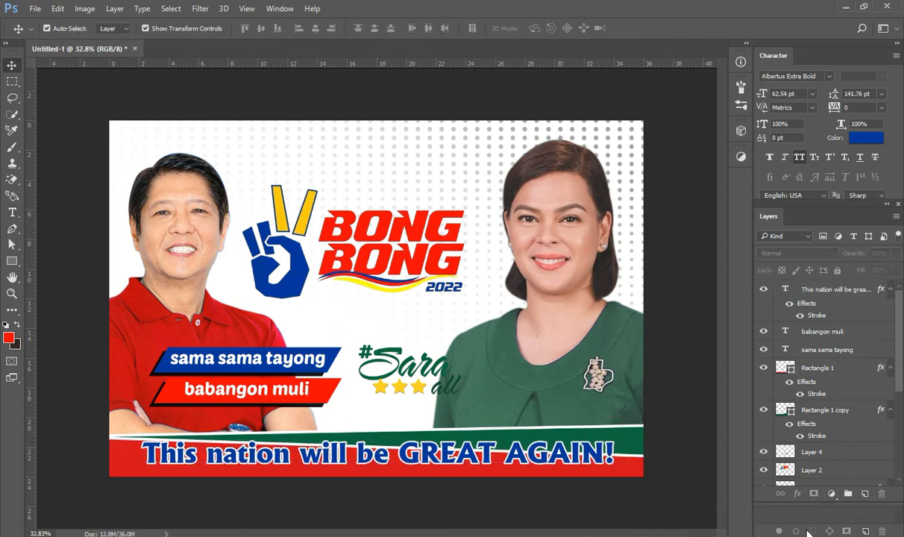
Move the blue and red bars with their texts down and left to just above the green band, reducing their height slightly.
{"action": "left_click", "coordinate": [318, 389], "text": "ctrl"}
{"action": "left_click", "coordinate": [306, 389], "text": "ctrl+shift"}
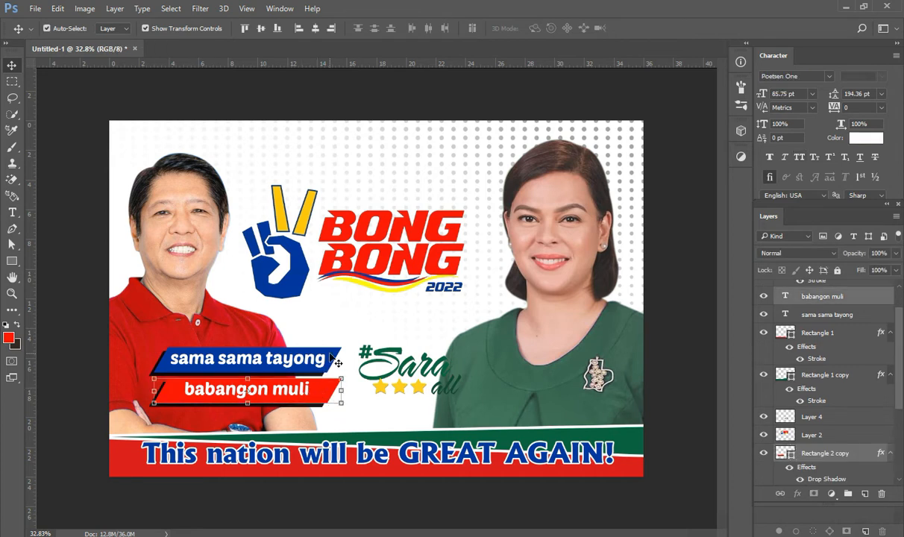
{"action": "left_click", "coordinate": [329, 360], "text": "ctrl+shift"}
{"action": "left_click", "coordinate": [320, 359], "text": "ctrl+shift"}
{"action": "left_click_drag", "start_coordinate": [321, 362], "coordinate": [311, 379]}
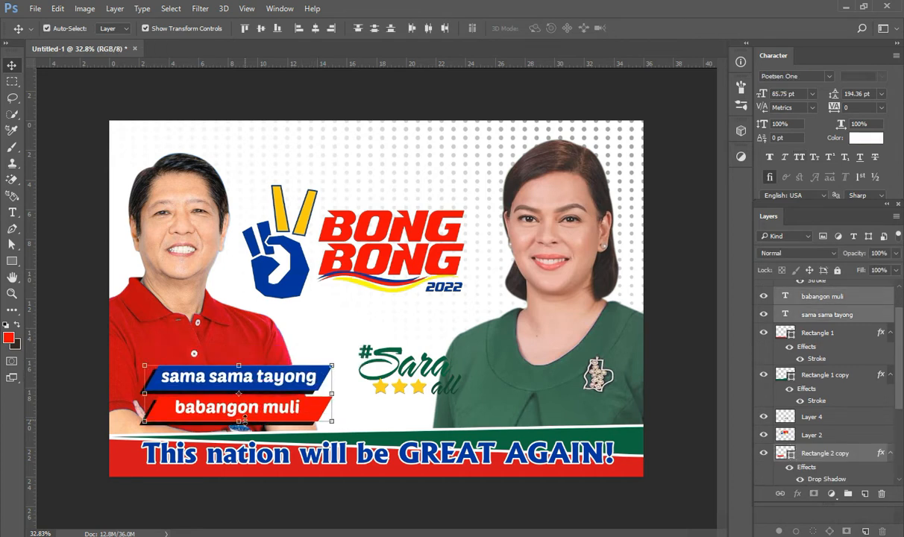
{"action": "left_click_drag", "start_coordinate": [241, 416], "coordinate": [241, 413]}
{"action": "key", "text": "Return"}
Shrink the Bong Bong logo to about 66% width and 59% height, placing it above the blue bar on the red shirt.
{"action": "left_click", "coordinate": [375, 261]}
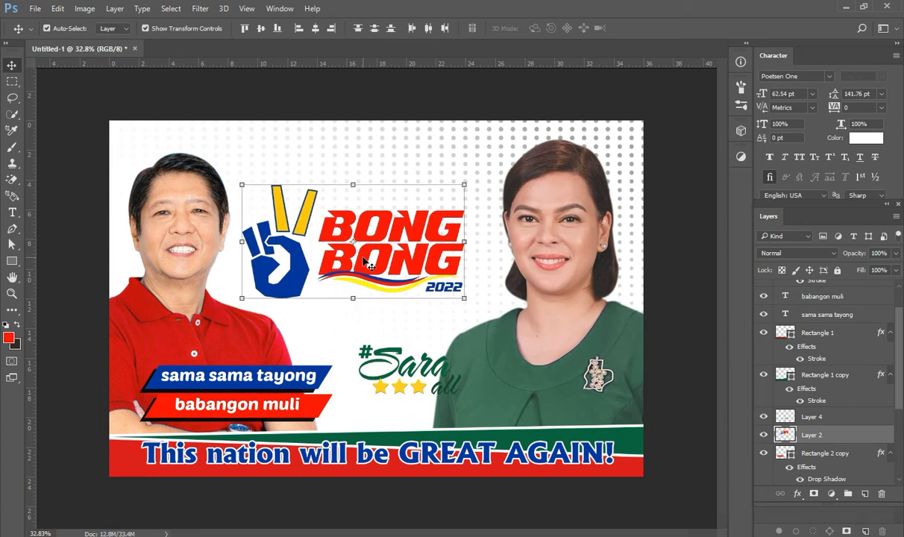
{"action": "left_click_drag", "start_coordinate": [465, 184], "coordinate": [423, 259]}
{"action": "left_click_drag", "start_coordinate": [367, 249], "coordinate": [300, 311]}
{"action": "left_click_drag", "start_coordinate": [344, 359], "coordinate": [308, 332]}
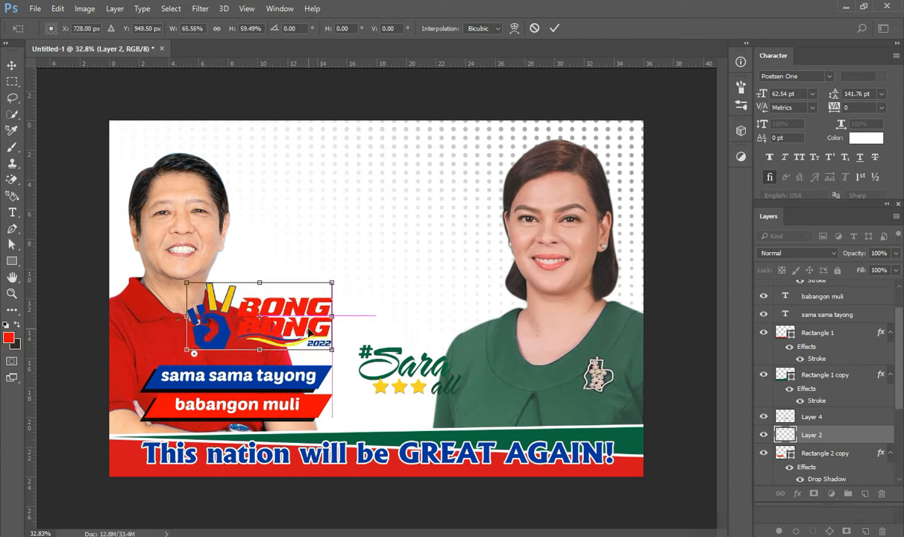
{"action": "key", "text": "Return"}
Add a white stroke to the Bong Bong logo, then widen it slightly and place it directly above the blue bar.
{"action": "right_click", "coordinate": [811, 434]}
{"action": "left_click", "coordinate": [572, 85]}
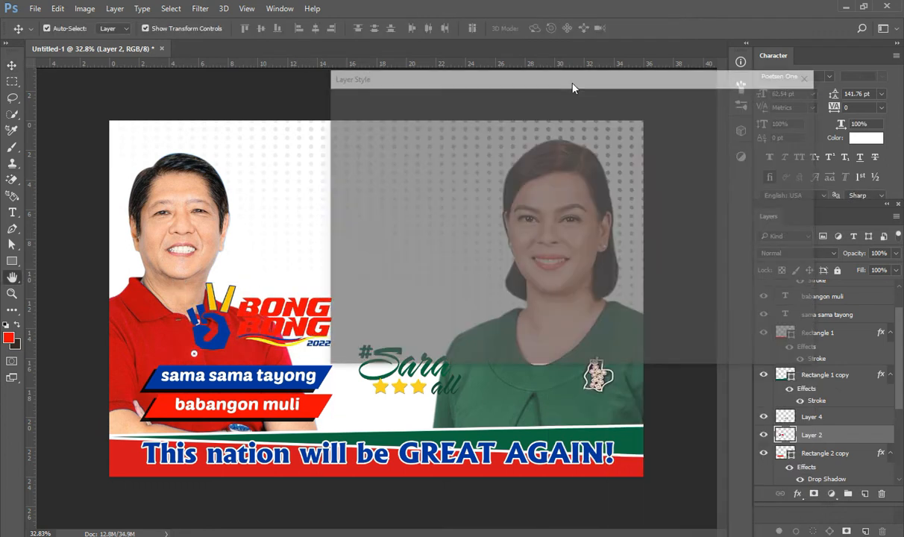
{"action": "left_click", "coordinate": [351, 182]}
{"action": "left_click_drag", "start_coordinate": [550, 121], "coordinate": [552, 125]}
{"action": "left_click", "coordinate": [761, 109]}
{"action": "mouse_move", "coordinate": [302, 332]}
{"action": "left_mouse_down"}
{"action": "mouse_move", "coordinate": [288, 340]}
{"action": "mouse_move", "coordinate": [334, 324]}
{"action": "left_mouse_up"}
{"action": "key", "text": "Return"}
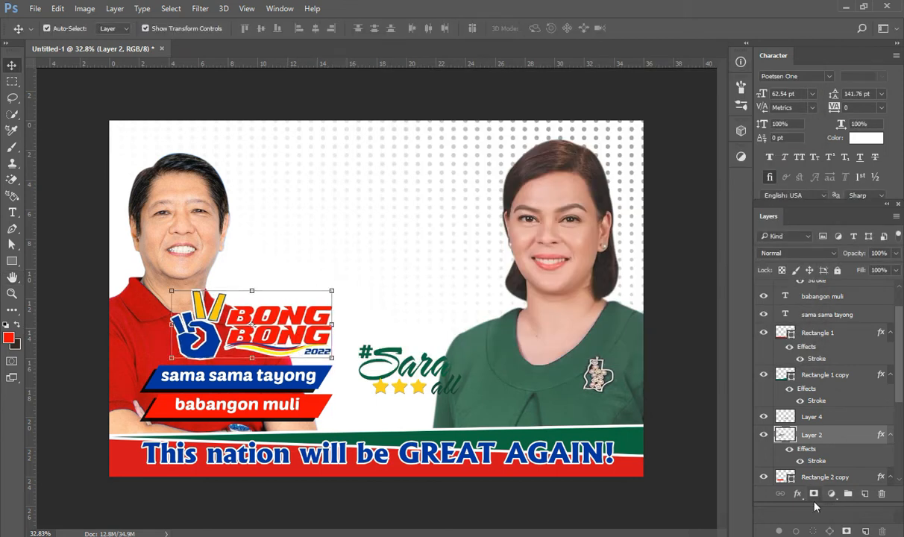
Enlarge the green Sara all logo and move it onto the woman's green dress.
{"action": "left_click", "coordinate": [407, 371]}
{"action": "left_click_drag", "start_coordinate": [460, 344], "coordinate": [514, 322]}
{"action": "left_click_drag", "start_coordinate": [484, 371], "coordinate": [542, 422]}
{"action": "left_click_drag", "start_coordinate": [514, 408], "coordinate": [506, 404]}
{"action": "key", "text": "Return"}
Switch to the browser and search Google Images for "sun background png philippine".
{"action": "key", "text": "alt+Tab"}
{"action": "left_click", "coordinate": [257, 65]}
{"action": "type", "text": "sun "}
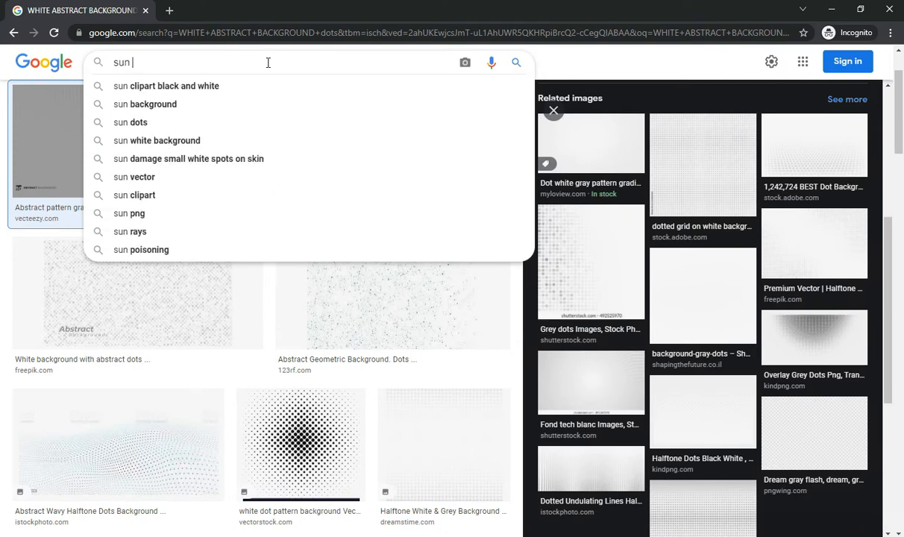
{"action": "type", "text": "ba"}
{"action": "key", "text": "Down"}
{"action": "key", "text": "Return"}
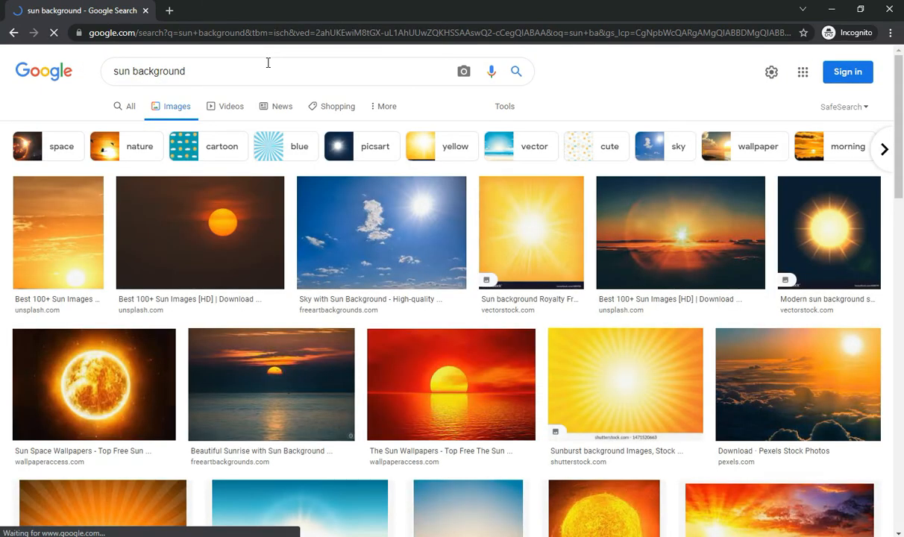
{"action": "left_click", "coordinate": [272, 70]}
{"action": "type", "text": "png"}
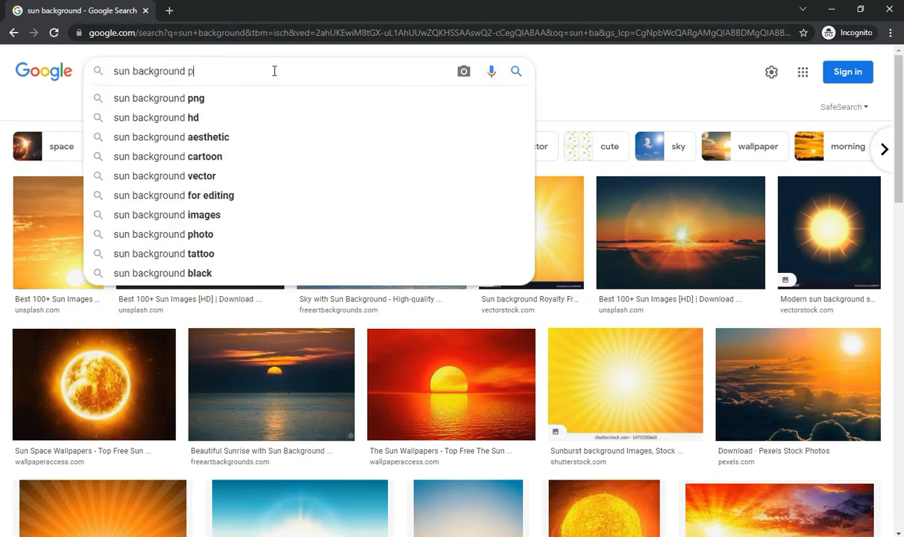
{"action": "key", "text": "Return"}
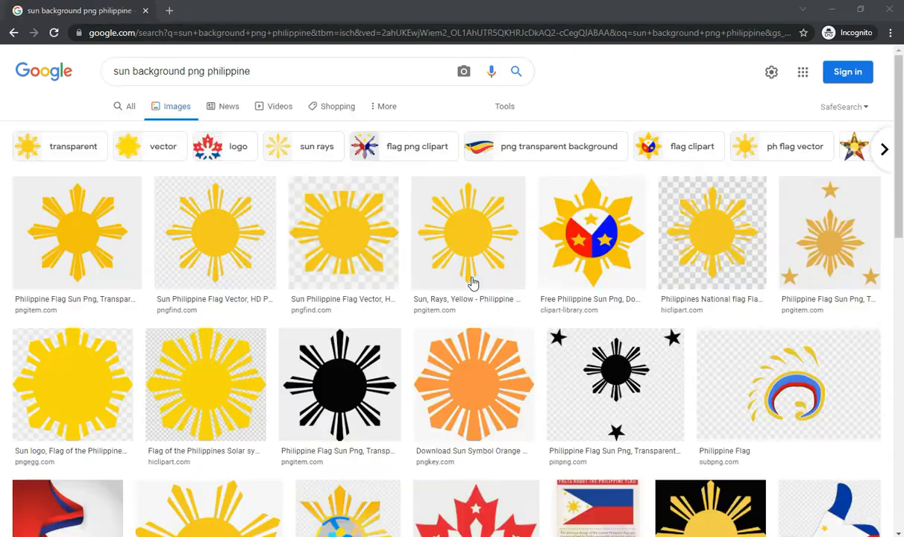
Copy the yellow Philippine flag sun image from PNGitem and paste it into the Photoshop poster.
{"action": "left_click", "coordinate": [470, 283]}
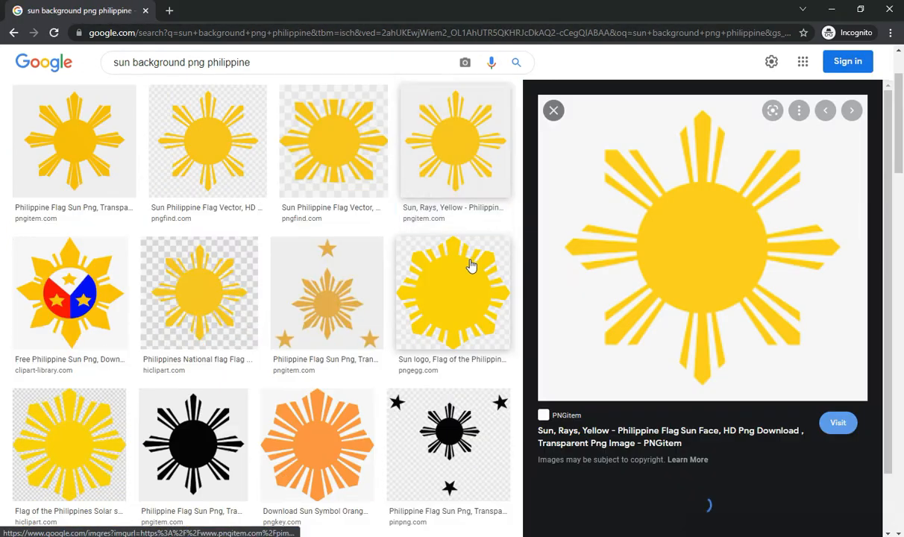
{"action": "right_click", "coordinate": [666, 288]}
{"action": "left_click", "coordinate": [656, 430]}
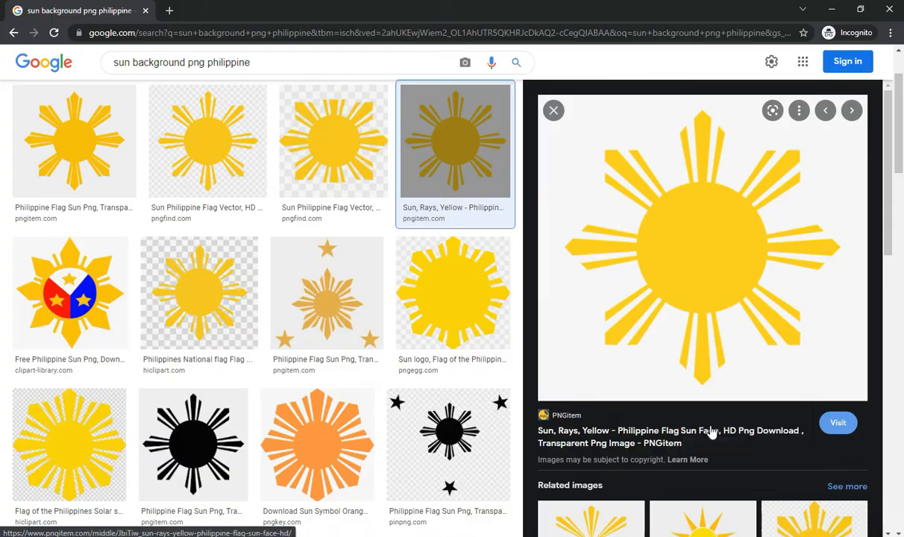
{"action": "key", "text": "alt+Tab"}
{"action": "key", "text": "ctrl+v"}
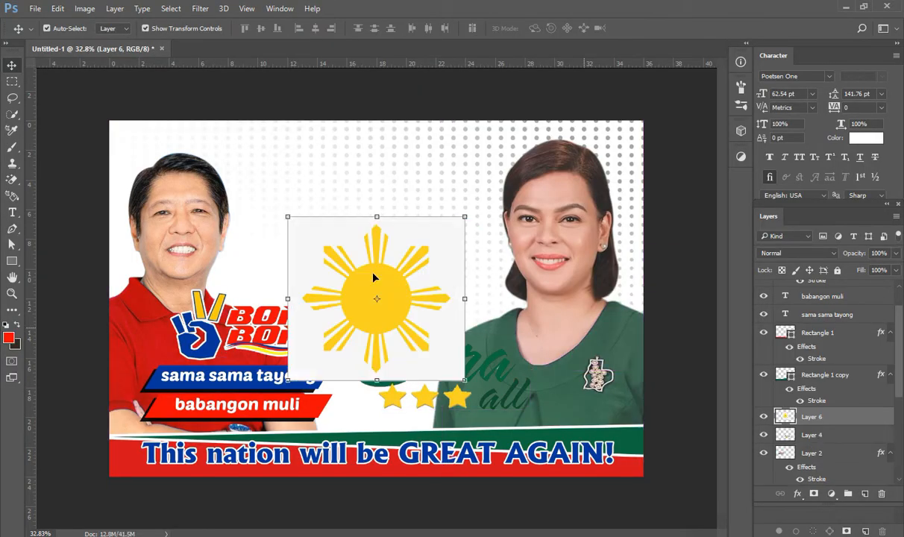
Erase the sun's pale background with the Magic Eraser and move its layer below Layer 1, above the halftone Layer 5.
{"action": "left_click", "coordinate": [11, 180]}
{"action": "left_click", "coordinate": [414, 224]}
{"action": "mouse_move", "coordinate": [812, 416]}
{"action": "left_mouse_down"}
{"action": "mouse_move", "coordinate": [815, 485]}
{"action": "mouse_move", "coordinate": [804, 423]}
{"action": "left_mouse_up"}
{"action": "scroll", "coordinate": [804, 424], "scroll_direction": "down", "scroll_amount": 4}
{"action": "left_click_drag", "start_coordinate": [811, 308], "coordinate": [812, 449]}
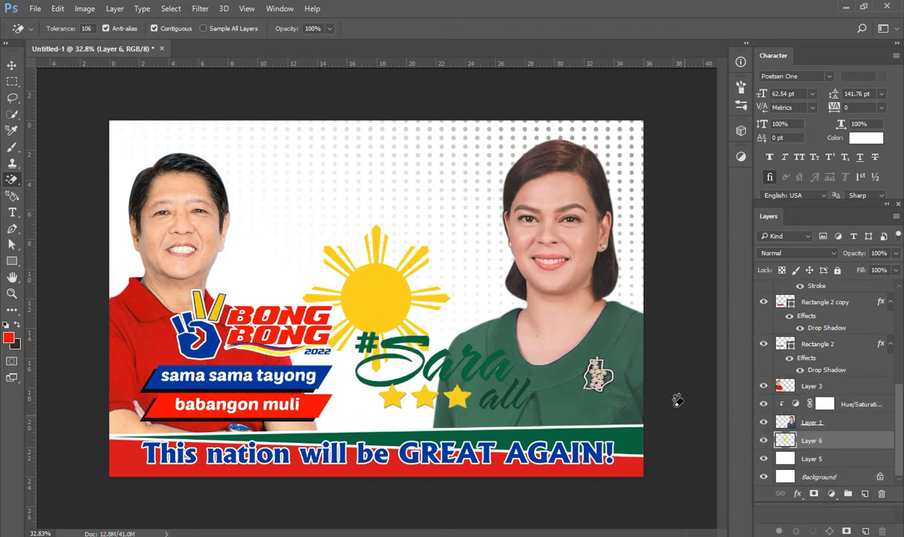
Enlarge the yellow sun and move it behind the green Sara all logo.
{"action": "left_click", "coordinate": [13, 64]}
{"action": "left_click_drag", "start_coordinate": [450, 372], "coordinate": [486, 407]}
{"action": "left_click_drag", "start_coordinate": [431, 283], "coordinate": [462, 316]}
Fade out the sun's lower rays behind the Sara all logo with a soft 500 px Eraser.
{"action": "left_click", "coordinate": [11, 180]}
{"action": "left_click", "coordinate": [407, 213]}
{"action": "right_click", "coordinate": [12, 164]}
{"action": "left_click", "coordinate": [11, 180]}
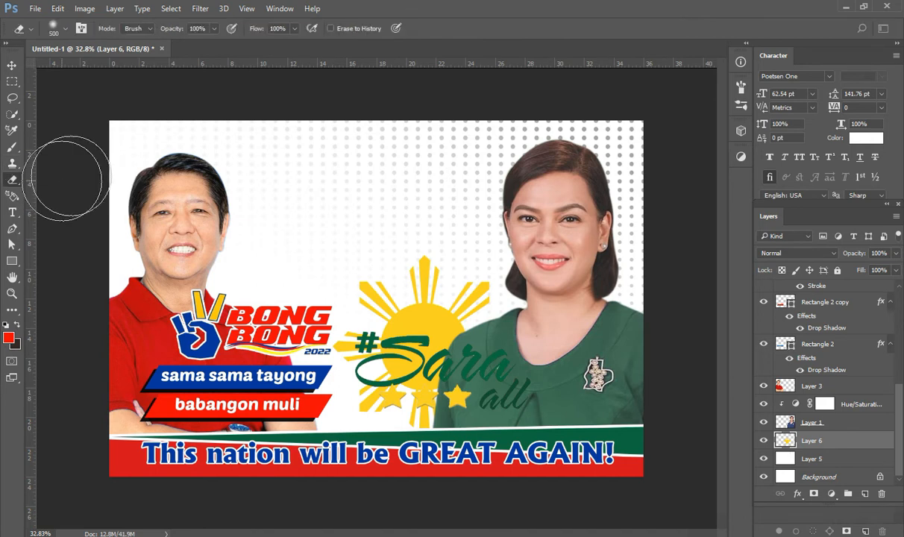
{"action": "right_click", "coordinate": [11, 179]}
{"action": "left_click", "coordinate": [49, 171]}
{"action": "left_click", "coordinate": [64, 30]}
{"action": "mouse_move", "coordinate": [462, 414]}
{"action": "left_mouse_down"}
{"action": "mouse_move", "coordinate": [317, 418]}
{"action": "mouse_move", "coordinate": [433, 417]}
{"action": "mouse_move", "coordinate": [332, 416]}
{"action": "mouse_move", "coordinate": [397, 406]}
{"action": "mouse_move", "coordinate": [337, 383]}
{"action": "left_mouse_up"}
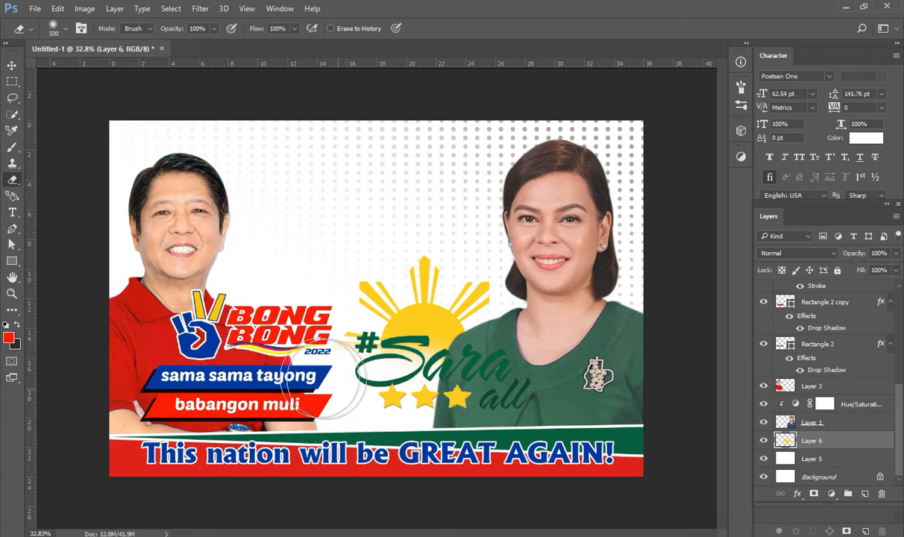
Enlarge the faded sun slightly by extending its lower-left corner.
{"action": "left_click", "coordinate": [11, 68]}
{"action": "left_click", "coordinate": [333, 417]}
{"action": "left_click_drag", "start_coordinate": [332, 417], "coordinate": [318, 424]}
{"action": "key", "text": "Return"}
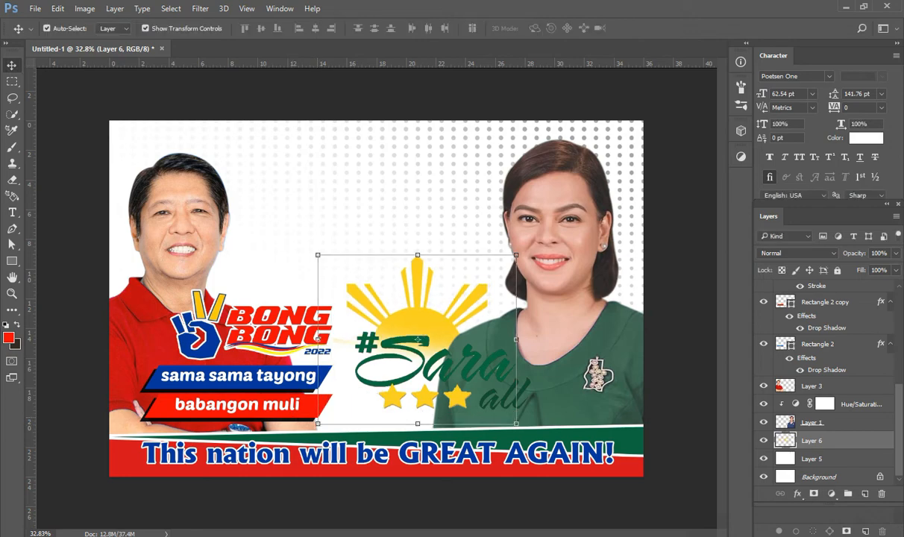
Switch to the browser and search Google Images for "flag philippine".
{"action": "key", "text": "alt+Tab"}
{"action": "left_click_drag", "start_coordinate": [197, 65], "coordinate": [113, 63]}
{"action": "key", "text": "BackSpace"}
{"action": "type", "text": "fkphilippine"}
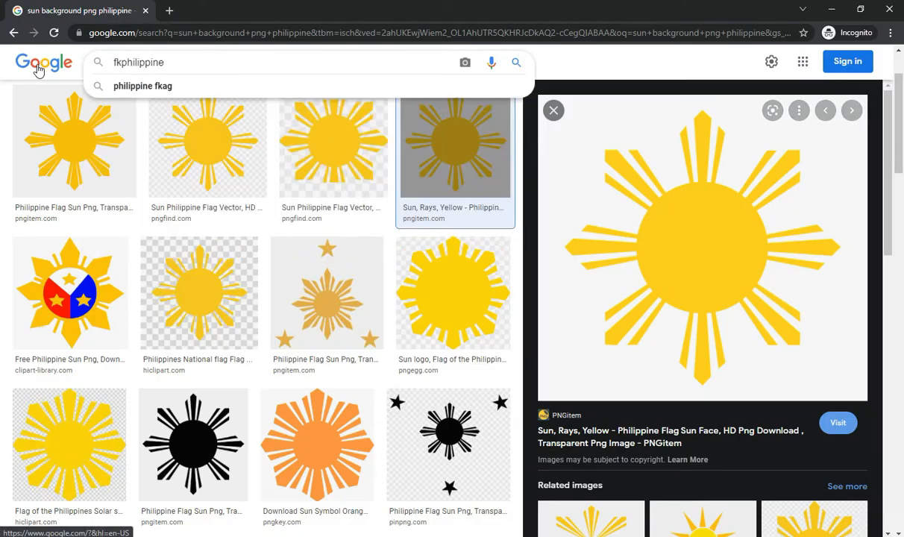
{"action": "key", "text": "BackSpace"}
{"action": "type", "text": "lag"}
{"action": "key", "text": "Return"}
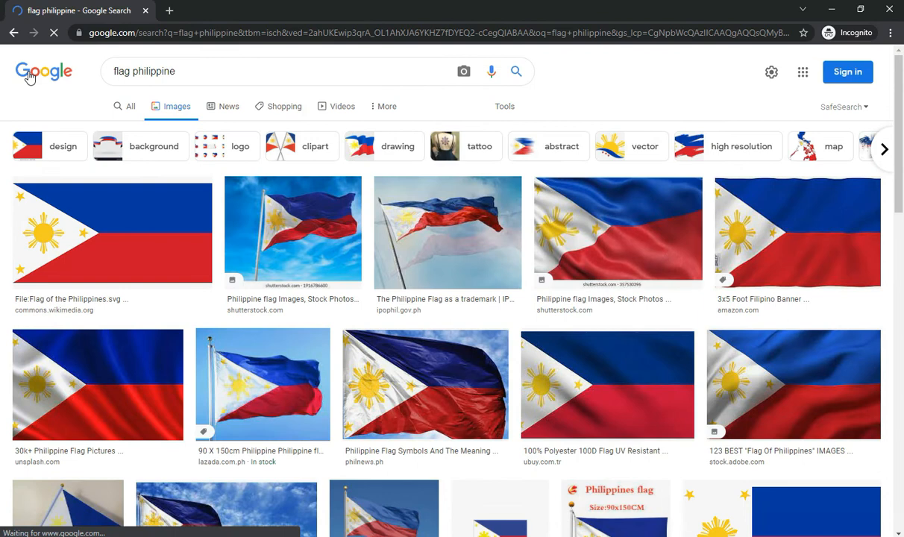
Refine the image search to "flag philippine png" and look through the results for a suitable flag.
{"action": "scroll", "coordinate": [423, 298], "scroll_direction": "down", "scroll_amount": 10}
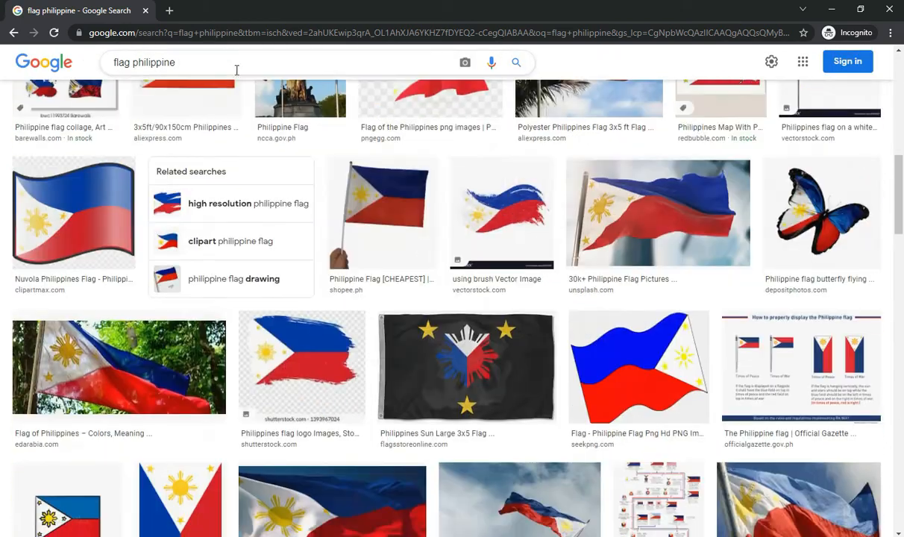
{"action": "scroll", "coordinate": [236, 70], "scroll_direction": "down", "scroll_amount": 5}
{"action": "left_click", "coordinate": [236, 69]}
{"action": "type", "text": "png"}
{"action": "key", "text": "Return"}
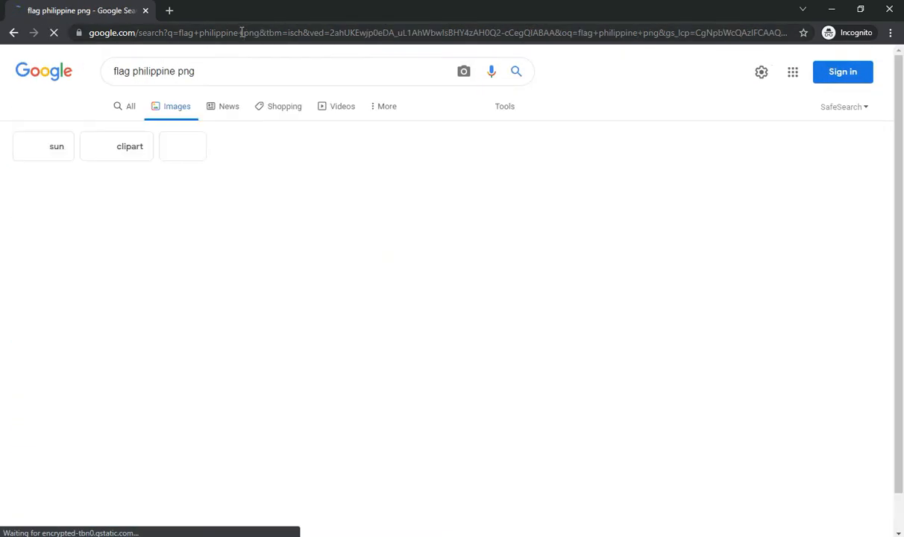
{"action": "scroll", "coordinate": [377, 223], "scroll_direction": "down", "scroll_amount": 5}
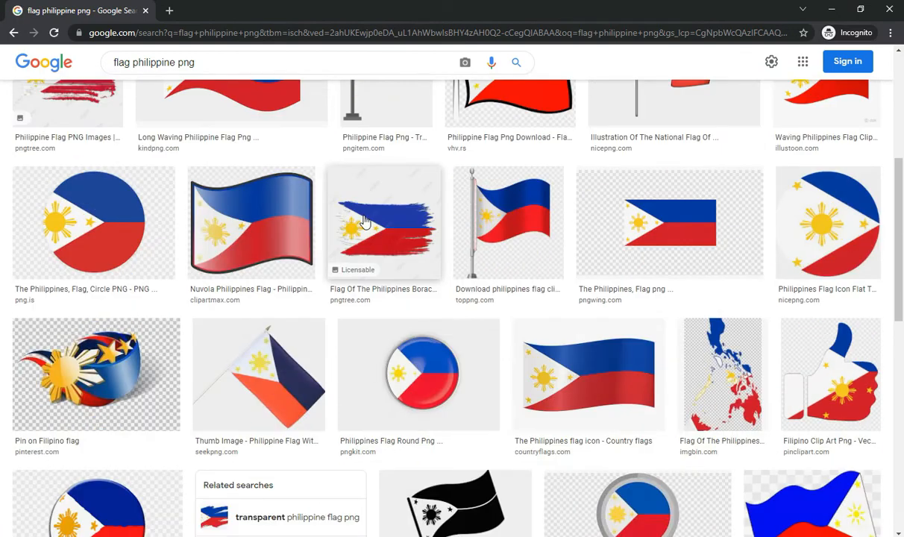
{"action": "scroll", "coordinate": [365, 221], "scroll_direction": "down", "scroll_amount": 3}
{"action": "scroll", "coordinate": [245, 254], "scroll_direction": "up", "scroll_amount": 6}
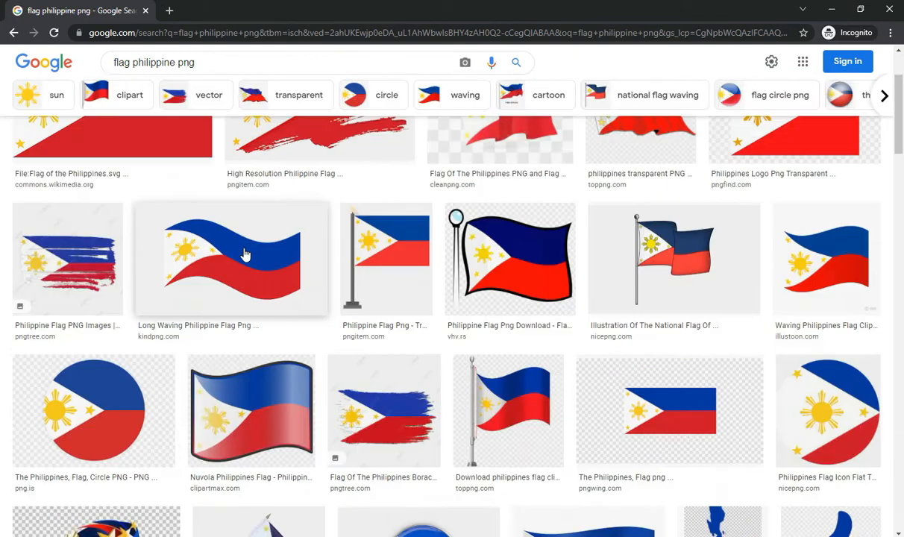
Copy the long waving Philippine flag image into the Photoshop poster and place it behind the Sara all logo, above the sun.
{"action": "left_click", "coordinate": [245, 254]}
{"action": "right_click", "coordinate": [716, 215]}
{"action": "left_click", "coordinate": [772, 362]}
{"action": "key", "text": "alt+Tab"}
{"action": "key", "text": "ctrl+v"}
{"action": "left_click_drag", "start_coordinate": [401, 310], "coordinate": [412, 365]}
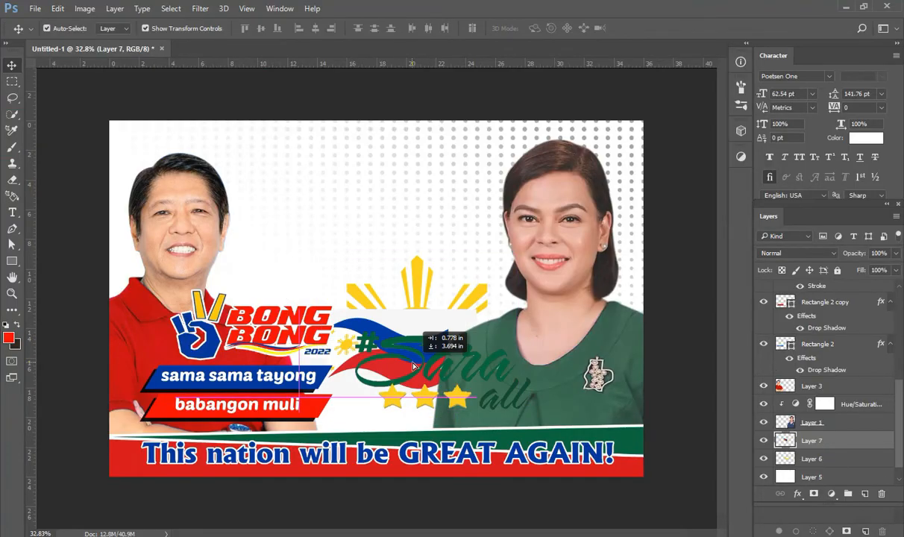
Erase the flag image's pale background with the Magic Eraser.
{"action": "left_click", "coordinate": [12, 180]}
{"action": "right_click", "coordinate": [9, 181]}
{"action": "left_click", "coordinate": [60, 205]}
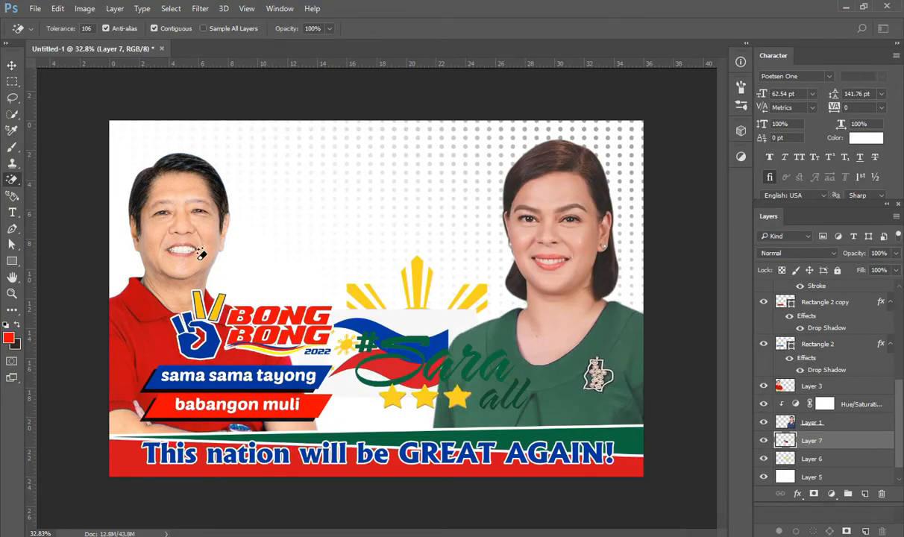
{"action": "left_click", "coordinate": [412, 313]}
Stretch the flag to about 166% width and 80% height, positioning it behind the Bong Bong and Sara all logos.
{"action": "key", "text": "v"}
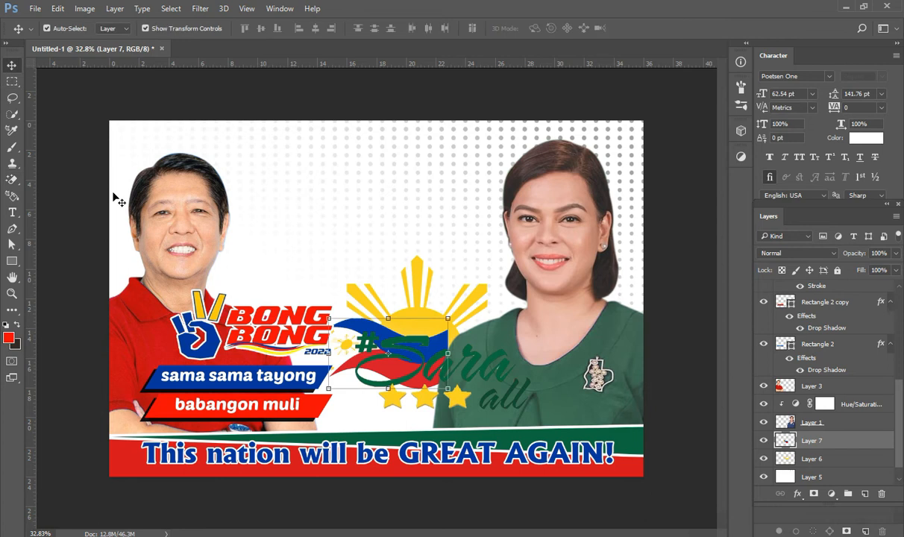
{"action": "left_click_drag", "start_coordinate": [386, 392], "coordinate": [387, 362]}
{"action": "left_click_drag", "start_coordinate": [437, 349], "coordinate": [440, 376]}
{"action": "left_click_drag", "start_coordinate": [333, 345], "coordinate": [281, 328]}
{"action": "left_click_drag", "start_coordinate": [452, 385], "coordinate": [480, 394]}
{"action": "left_click_drag", "start_coordinate": [381, 394], "coordinate": [382, 382]}
{"action": "left_click_drag", "start_coordinate": [364, 341], "coordinate": [371, 354]}
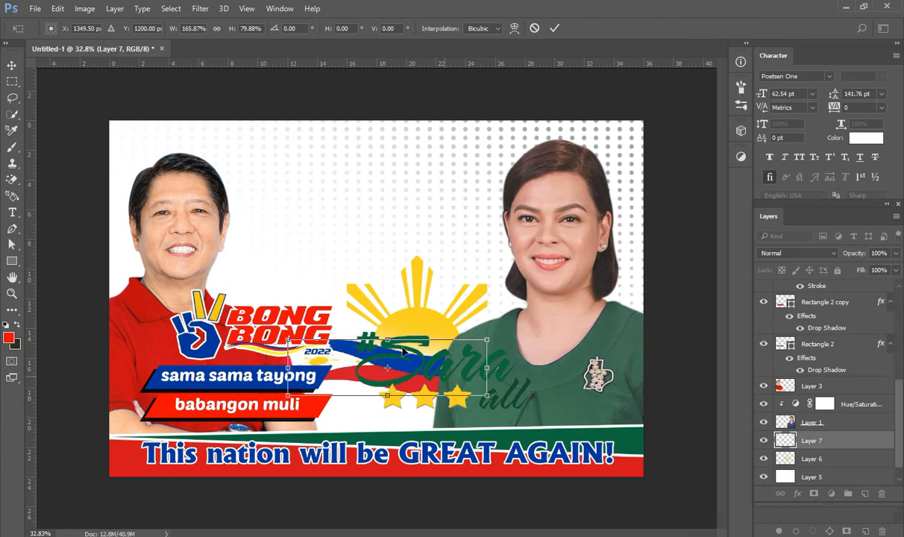
{"action": "key", "text": "Return"}
Select the sun layer beneath the flag and enlarge it slightly toward the lower left.
{"action": "key", "text": "alt+bracketleft"}
{"action": "key", "text": "ctrl+t"}
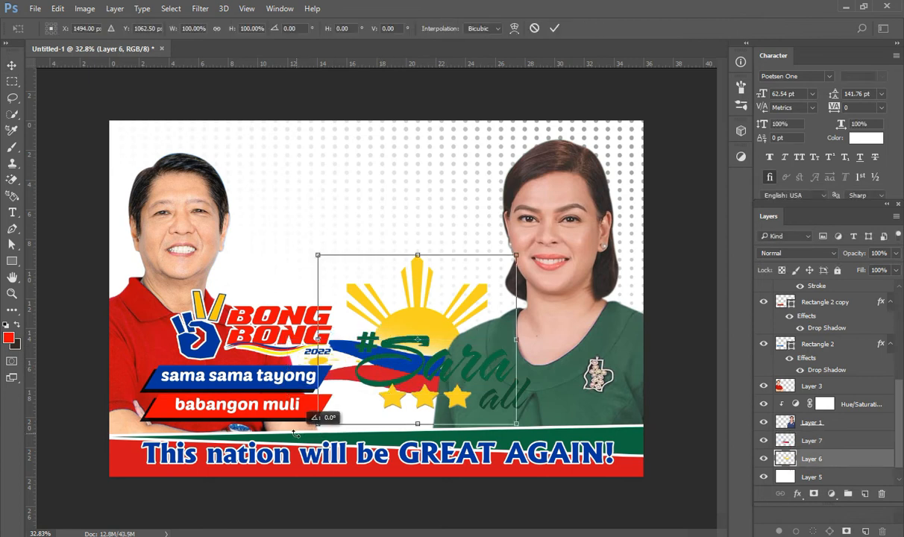
{"action": "left_click_drag", "start_coordinate": [318, 423], "coordinate": [311, 429]}
{"action": "key", "text": "Return"}
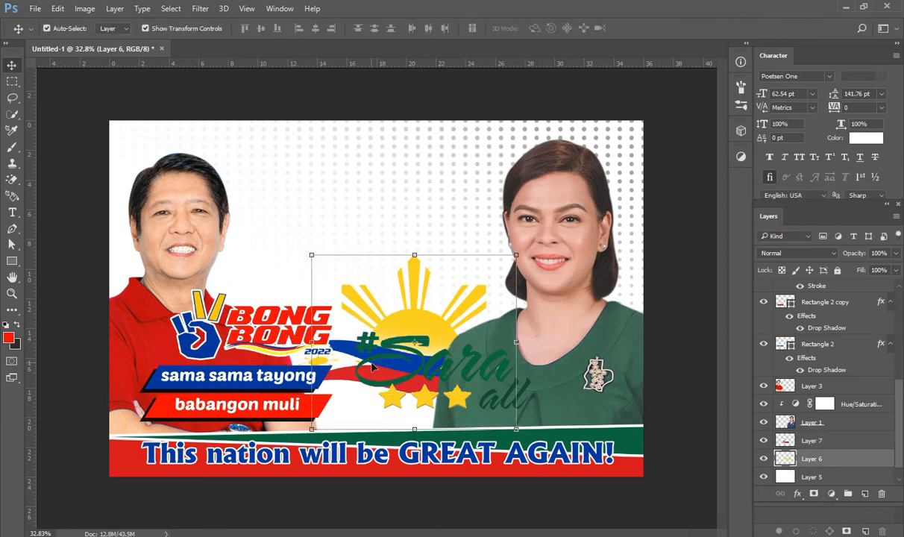
Fade out the flag's left end beside the Bong Bong logo with the soft 500 px Eraser.
{"action": "left_click", "coordinate": [11, 180]}
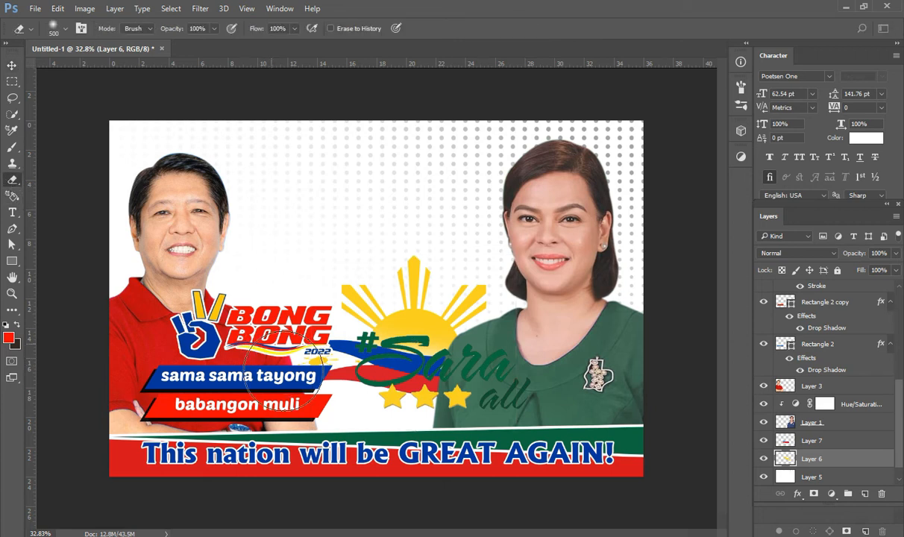
{"action": "key", "text": "alt+bracketleft"}
{"action": "left_click", "coordinate": [341, 383], "text": "ctrl"}
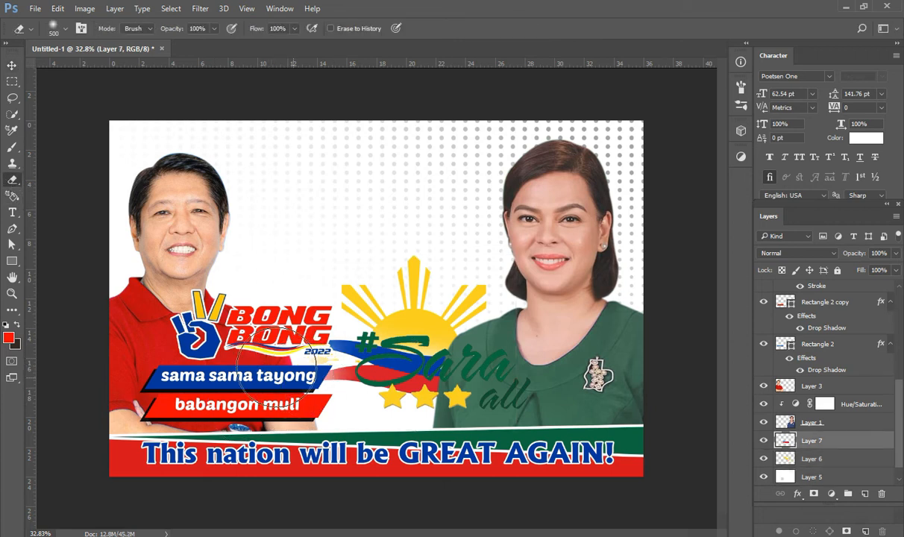
{"action": "left_click_drag", "start_coordinate": [286, 382], "coordinate": [265, 393]}
{"action": "left_click", "coordinate": [11, 63]}
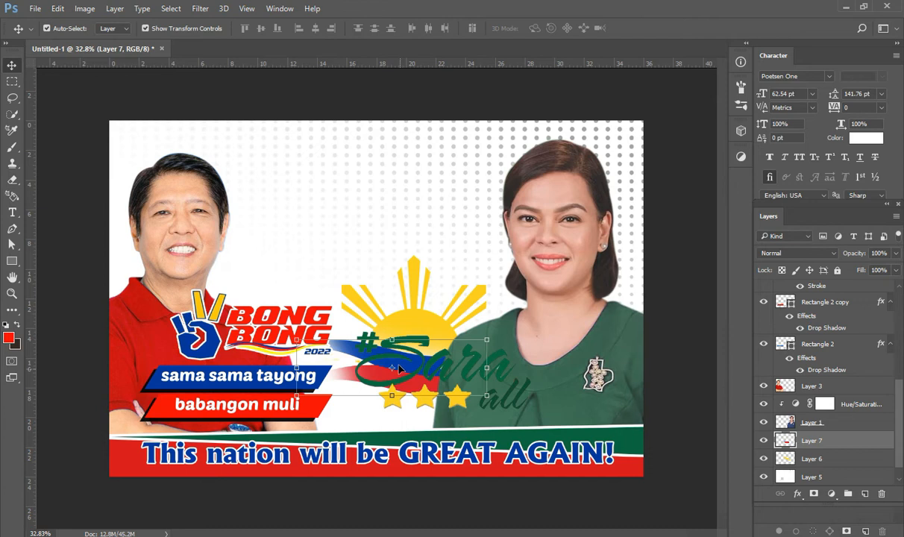
Add a white stroke to the Sara all logo and adjust its size slightly over the flag.
{"action": "left_click", "coordinate": [672, 352]}
{"action": "left_click", "coordinate": [402, 341]}
{"action": "right_click", "coordinate": [813, 291]}
{"action": "left_click", "coordinate": [592, 87]}
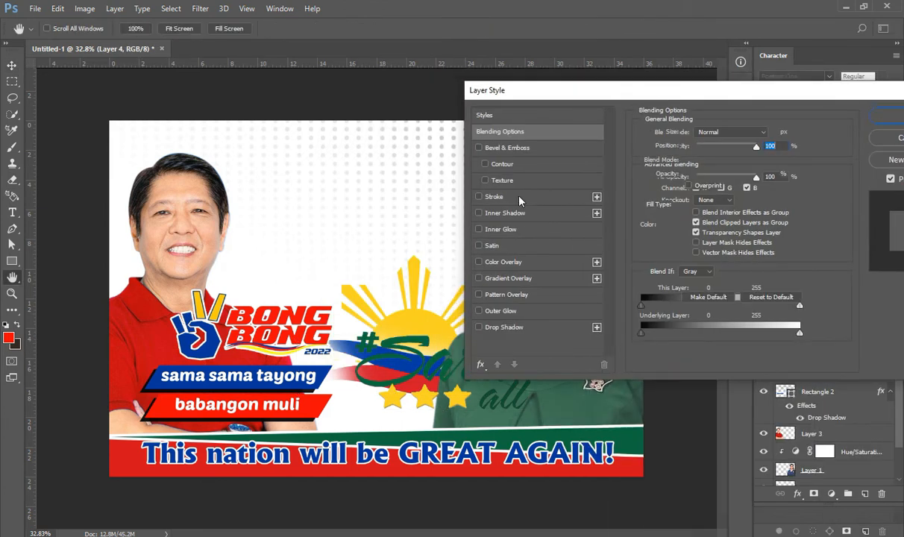
{"action": "left_click", "coordinate": [494, 196]}
{"action": "left_click", "coordinate": [875, 124]}
{"action": "key", "text": "ctrl+t"}
{"action": "left_click_drag", "start_coordinate": [442, 409], "coordinate": [456, 384]}
{"action": "key", "text": "Return"}
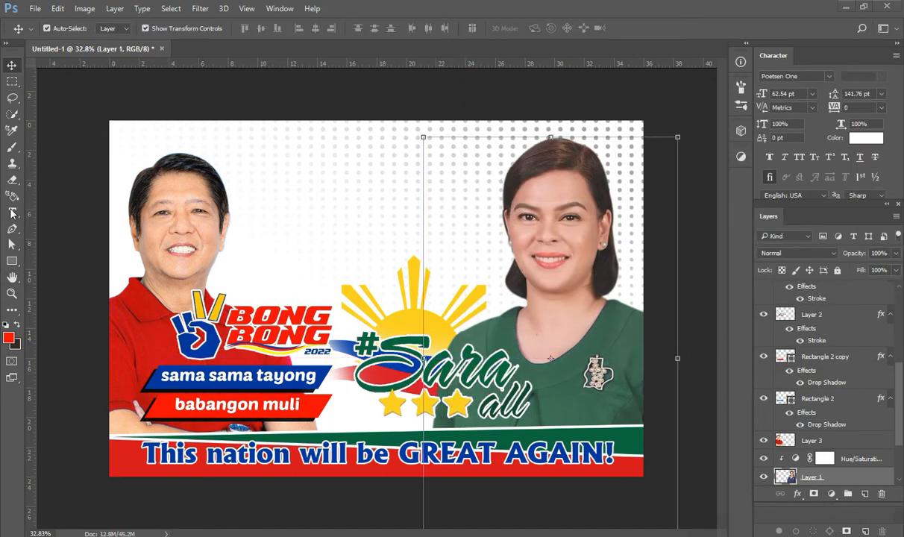
Add the text "philipine" in red Poetsen One near the poster's upper edge, between the two portraits.
{"action": "left_click", "coordinate": [12, 214]}
{"action": "left_click", "coordinate": [308, 165]}
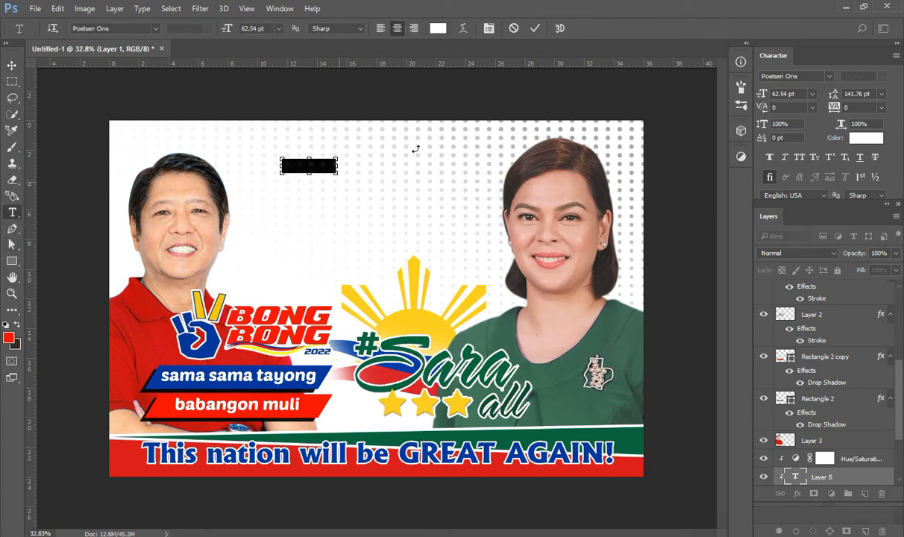
{"action": "left_click", "coordinate": [865, 138]}
{"action": "left_click", "coordinate": [795, 207]}
{"action": "left_click", "coordinate": [437, 27]}
{"action": "type", "text": "ff0000"}
{"action": "left_click", "coordinate": [815, 205]}
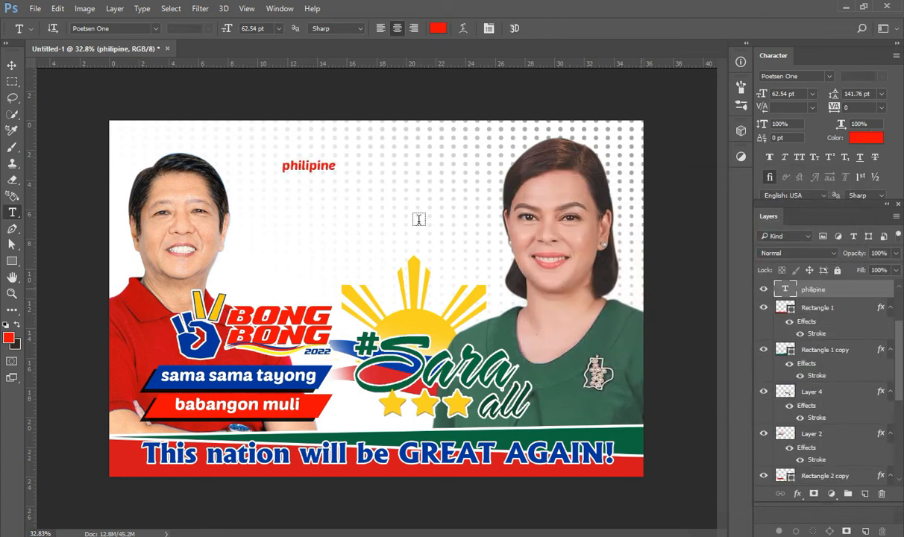
Set the philipine text in all-caps Bambino-Black, enlarge it to 178.58 pt and place it at the poster's upper centre.
{"action": "double_click", "coordinate": [316, 166]}
{"action": "left_click", "coordinate": [827, 78]}
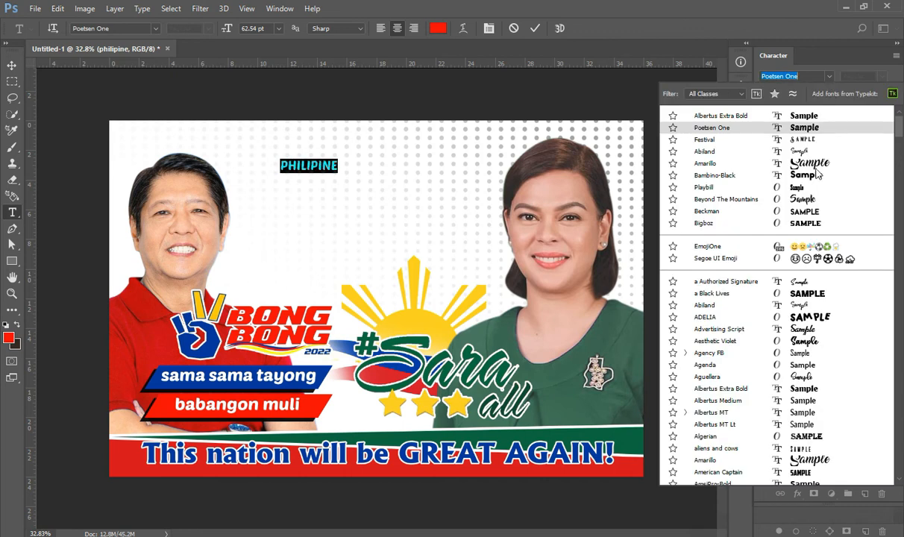
{"action": "left_click", "coordinate": [776, 165]}
{"action": "key", "text": "ctrl+t"}
{"action": "left_click_drag", "start_coordinate": [341, 173], "coordinate": [433, 202]}
{"action": "left_click_drag", "start_coordinate": [415, 196], "coordinate": [413, 176]}
{"action": "key", "text": "Return"}
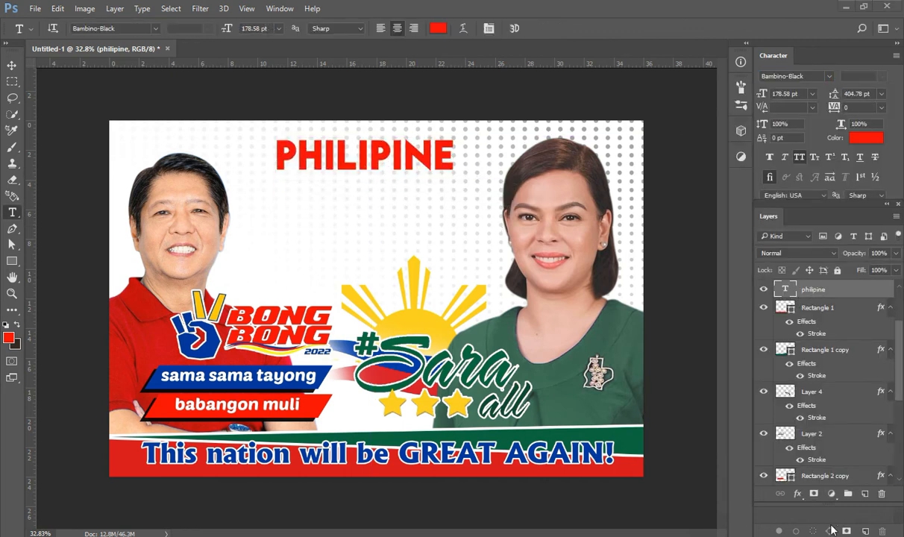
Recolour the PHILIPINE text with the blue sampled from the sama sama tayong bar.
{"action": "double_click", "coordinate": [383, 157]}
{"action": "left_click", "coordinate": [829, 77]}
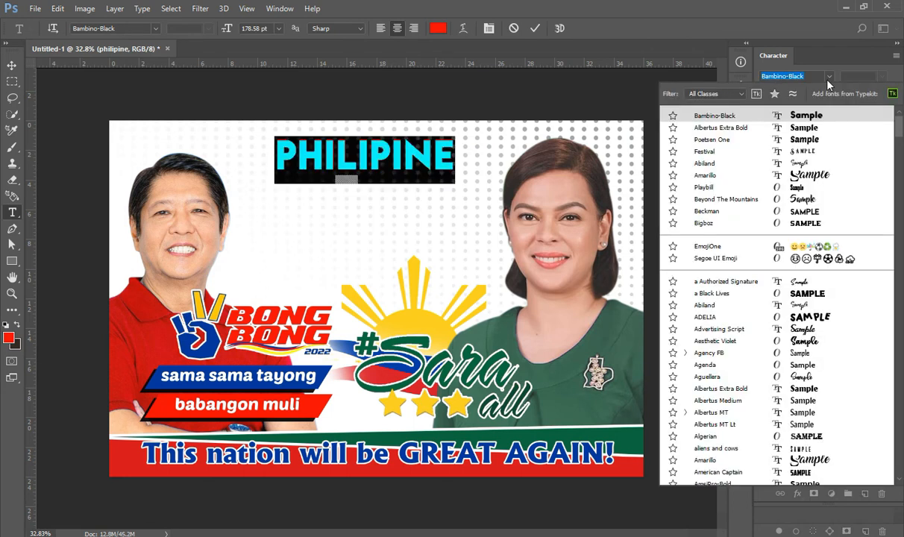
{"action": "left_click", "coordinate": [805, 118]}
{"action": "left_click", "coordinate": [865, 137]}
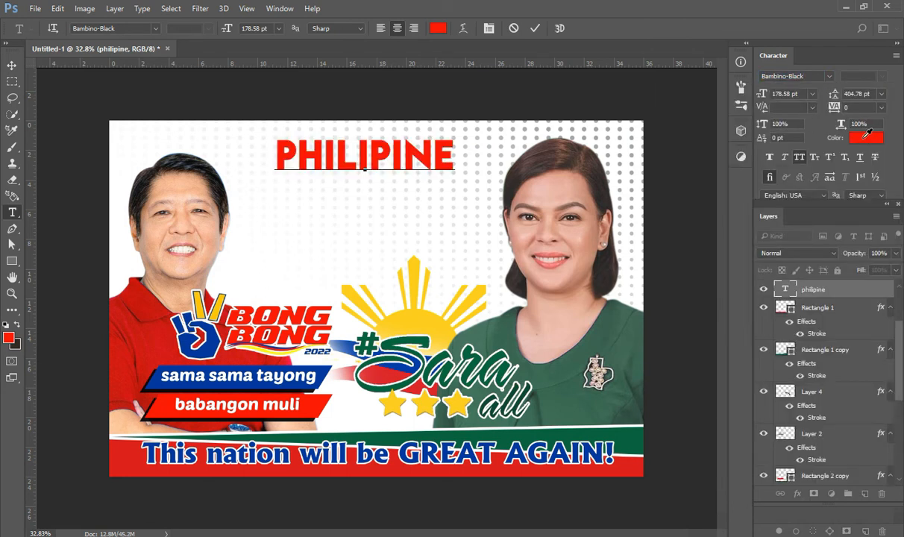
{"action": "left_click", "coordinate": [320, 371]}
{"action": "left_click", "coordinate": [815, 205]}
Add a white stroke effect to the PHILIPINE headline.
{"action": "right_click", "coordinate": [817, 290]}
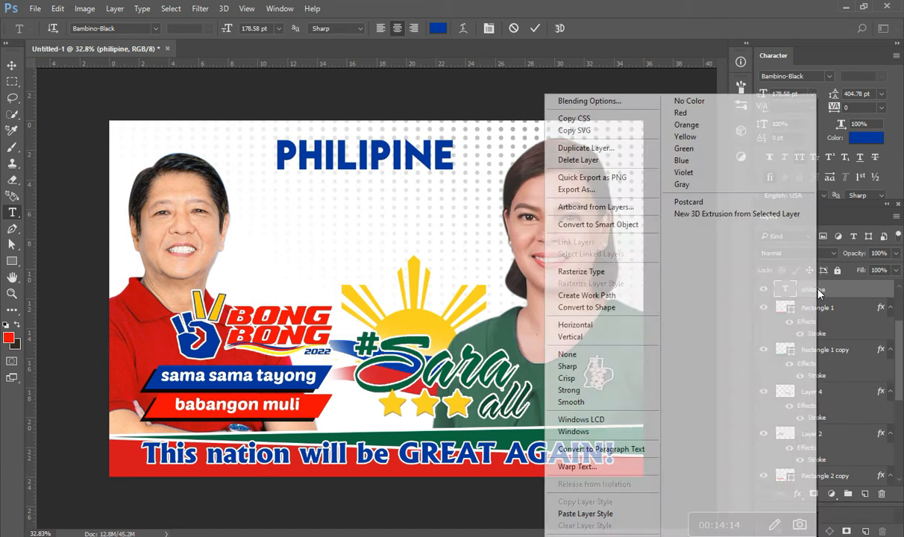
{"action": "left_click", "coordinate": [575, 96]}
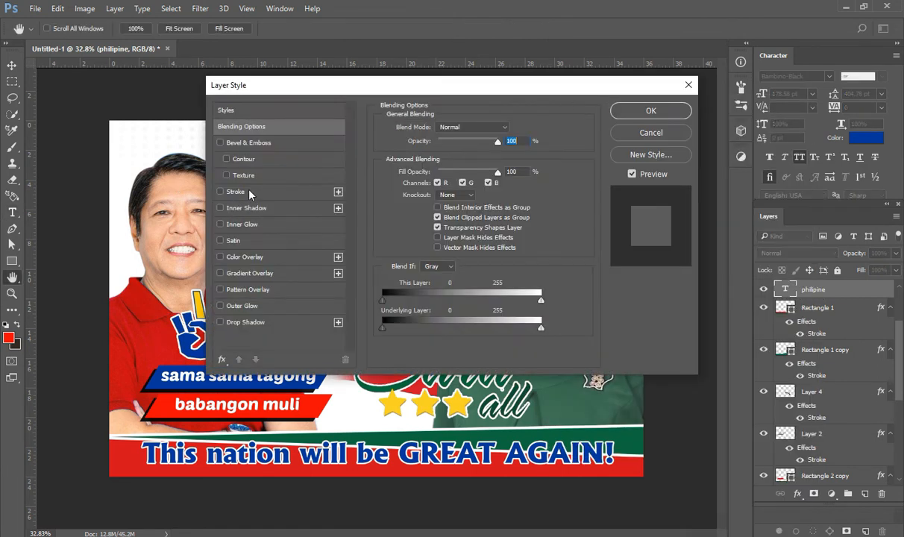
{"action": "left_click", "coordinate": [235, 192]}
{"action": "left_click_drag", "start_coordinate": [335, 85], "coordinate": [517, 188]}
{"action": "mouse_move", "coordinate": [613, 229]}
{"action": "left_mouse_down"}
{"action": "mouse_move", "coordinate": [625, 234]}
{"action": "mouse_move", "coordinate": [613, 233]}
{"action": "left_mouse_up"}
{"action": "left_click", "coordinate": [812, 215]}
Stretch the PHILIPINE headline horizontally to about 125% width and shift it slightly upward.
{"action": "key", "text": "ctrl+t"}
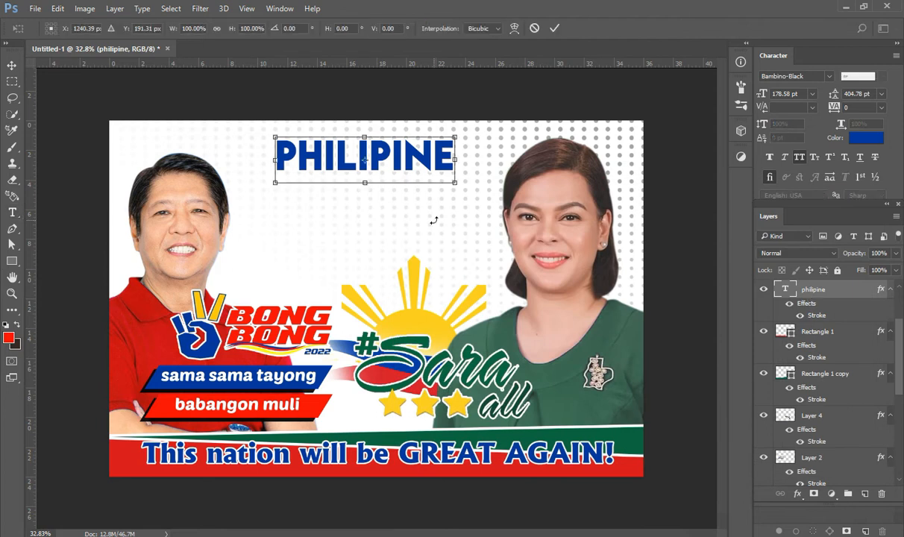
{"action": "left_click_drag", "start_coordinate": [276, 160], "coordinate": [246, 159]}
{"action": "mouse_move", "coordinate": [455, 159]}
{"action": "left_mouse_down"}
{"action": "mouse_move", "coordinate": [471, 159]}
{"action": "mouse_move", "coordinate": [446, 159]}
{"action": "left_mouse_up"}
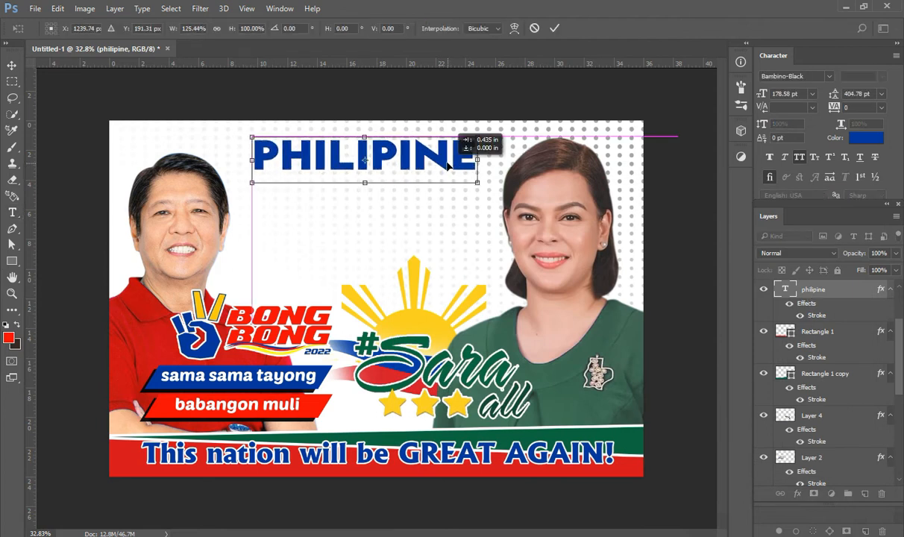
{"action": "key", "text": "Return"}
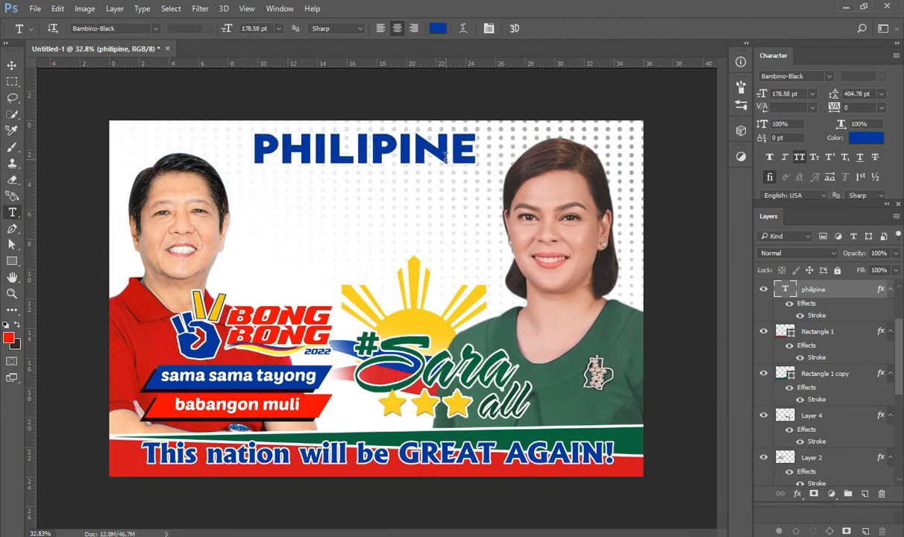
Correct the headline's spelling to PHILIPPINES.
{"action": "left_click", "coordinate": [396, 146]}
{"action": "type", "text": "P"}
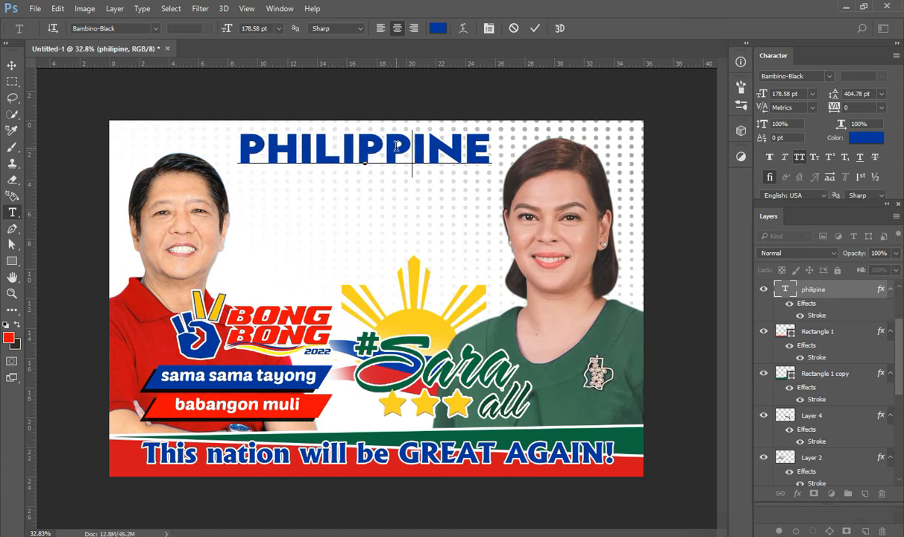
{"action": "left_click", "coordinate": [823, 285]}
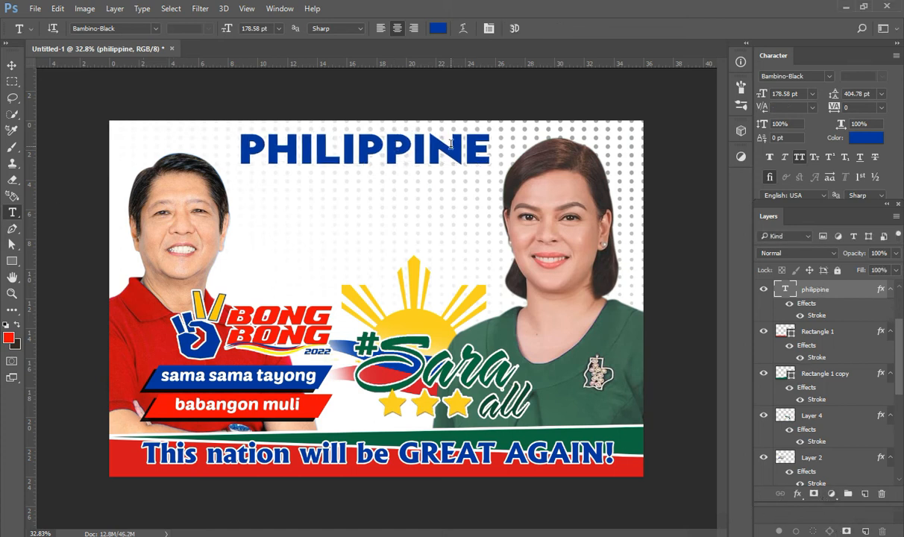
{"action": "left_click", "coordinate": [450, 144]}
{"action": "type", "text": "S"}
{"action": "key", "text": "ctrl+Return"}
Duplicate the PHILIPPINES headline, place the copy below it and change the copy's text to 2022.
{"action": "key", "text": "ctrl+j"}
{"action": "left_click_drag", "start_coordinate": [465, 150], "coordinate": [466, 183]}
{"action": "double_click", "coordinate": [448, 181]}
{"action": "type", "text": "2022"}
Recolour the 2022 text with the red sampled from the BONG BONG logo and centre it beneath the headline.
{"action": "key", "text": "ctrl+a"}
{"action": "left_click", "coordinate": [870, 140]}
{"action": "left_click", "coordinate": [252, 314]}
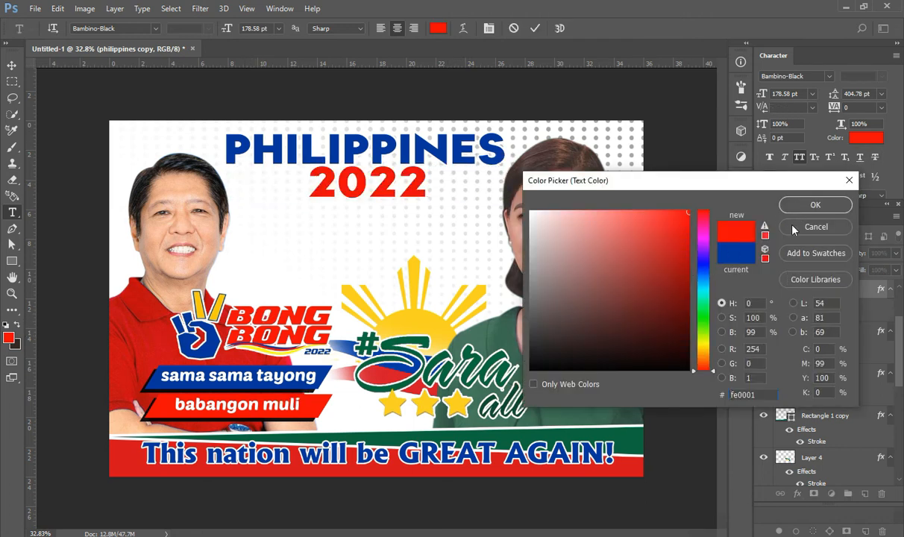
{"action": "left_click", "coordinate": [798, 204]}
{"action": "key", "text": "ctrl+Return"}
{"action": "left_click_drag", "start_coordinate": [391, 195], "coordinate": [384, 200]}
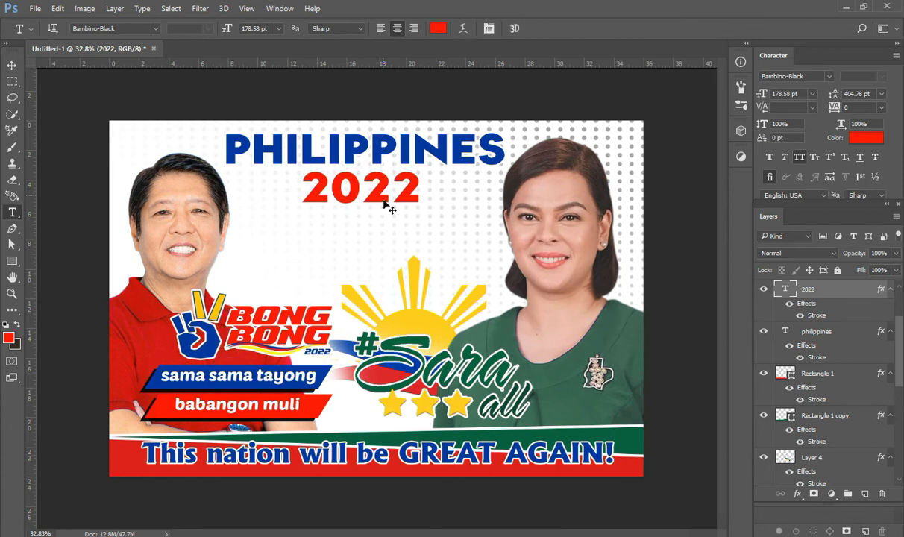
Add a drop shadow to the 2022 text with a distance of 18 px and reduced opacity.
{"action": "double_click", "coordinate": [819, 317]}
{"action": "left_click", "coordinate": [462, 425]}
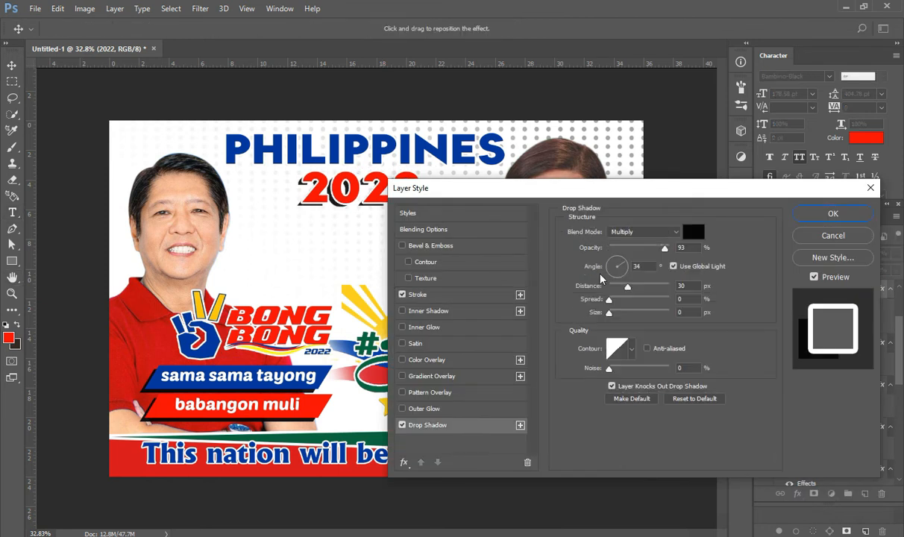
{"action": "left_click_drag", "start_coordinate": [631, 249], "coordinate": [637, 252]}
{"action": "left_click_drag", "start_coordinate": [628, 287], "coordinate": [620, 287]}
{"action": "left_click", "coordinate": [619, 248]}
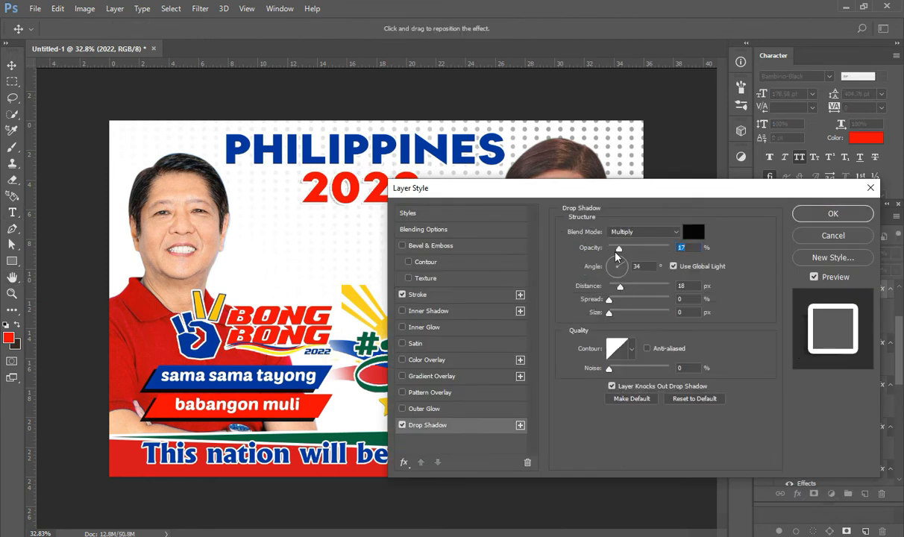
{"action": "left_click", "coordinate": [828, 214]}
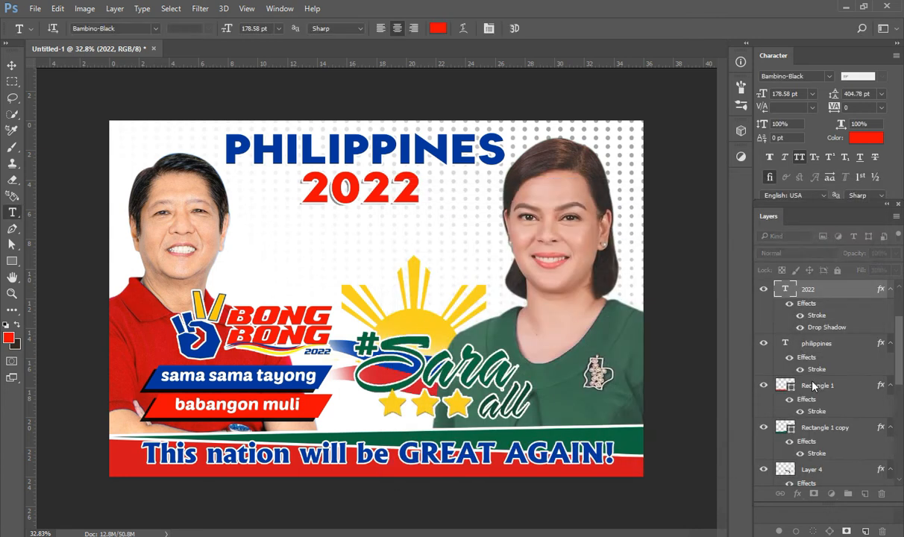
Copy the 2022 text's layer style onto the PHILIPPINES headline.
{"action": "right_click", "coordinate": [814, 300]}
{"action": "left_click", "coordinate": [567, 498]}
{"action": "left_click", "coordinate": [818, 341]}
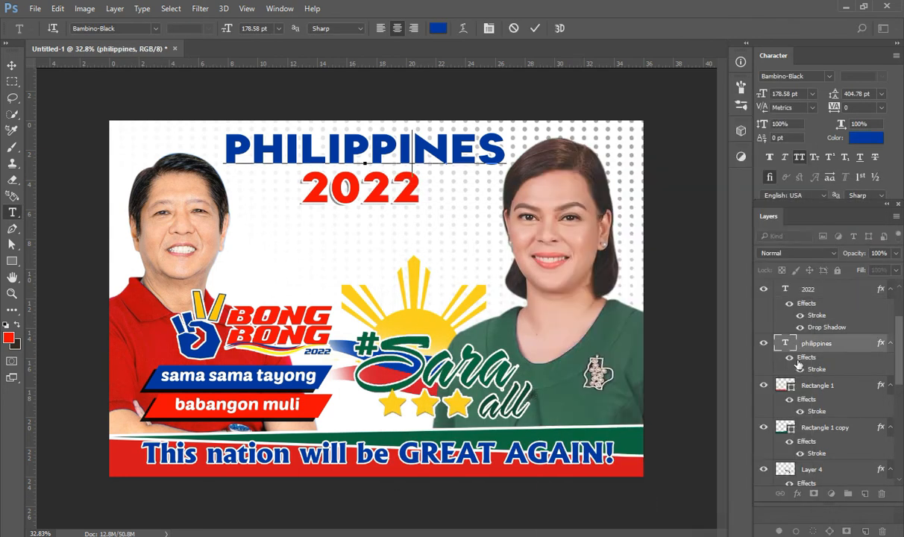
{"action": "right_click", "coordinate": [818, 341]}
{"action": "left_click", "coordinate": [568, 501]}
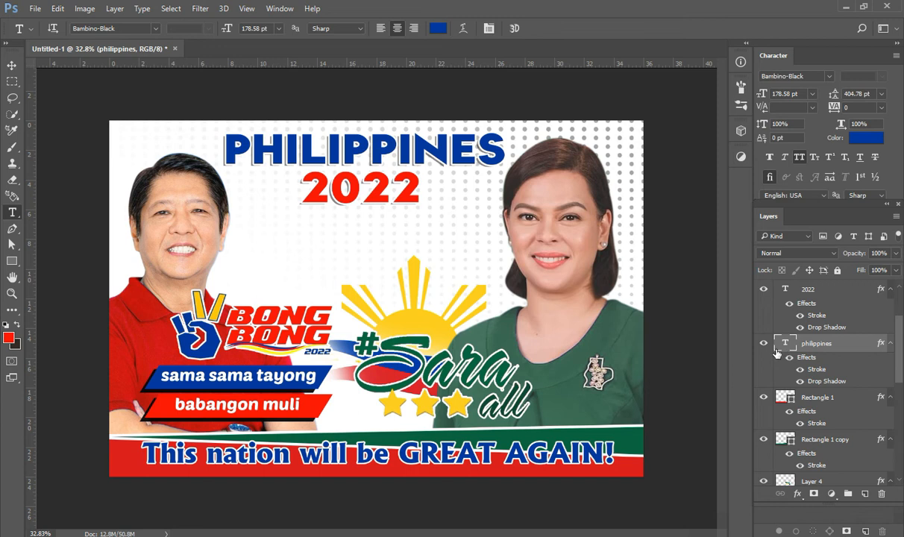
Duplicate the 2022 text below it, replace the copy's text with "Int" and set it in Poetsen One without all-caps.
{"action": "left_click_drag", "start_coordinate": [373, 190], "coordinate": [348, 234]}
{"action": "double_click", "coordinate": [351, 237]}
{"action": "type", "text": "INT"}
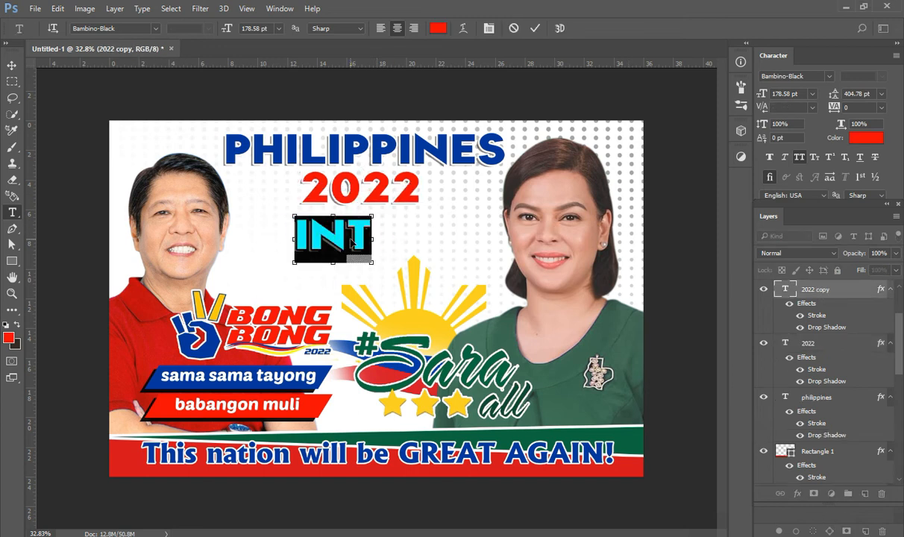
{"action": "left_click", "coordinate": [799, 158]}
{"action": "left_click", "coordinate": [781, 77]}
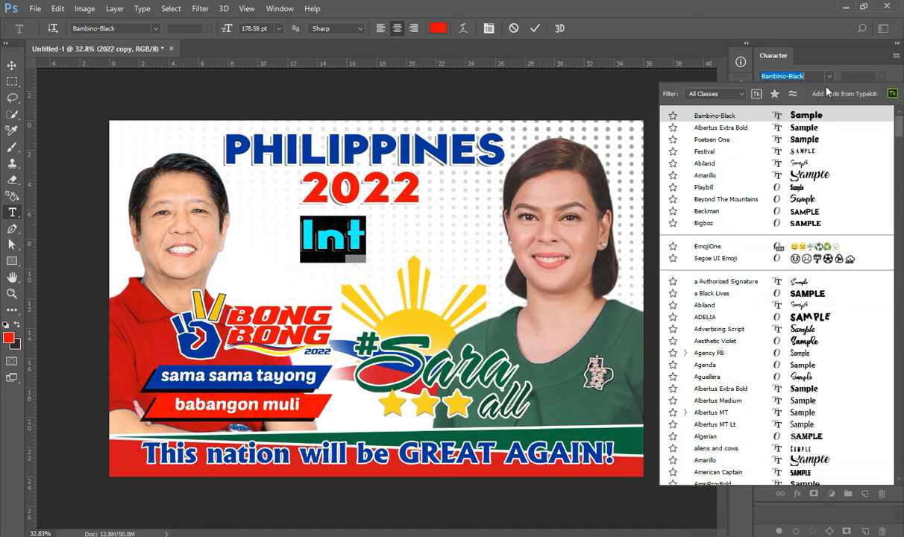
{"action": "left_click", "coordinate": [808, 141]}
Recolour the new text with the green sampled from the Sara logo lettering.
{"action": "left_click", "coordinate": [865, 138]}
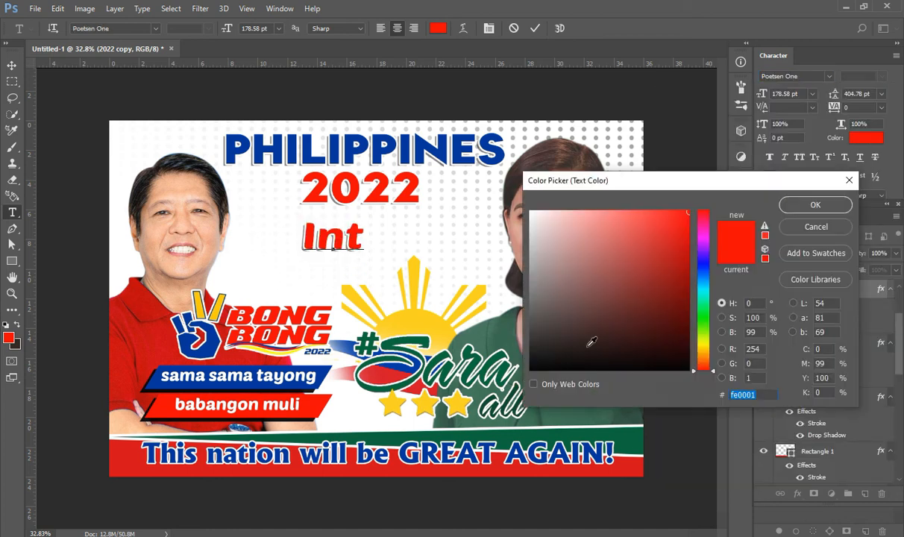
{"action": "left_click", "coordinate": [475, 358]}
{"action": "left_click", "coordinate": [814, 205]}
Rewrite the green text as "Ituloy at paigtingin ang pagbabago" on two lines.
{"action": "left_click", "coordinate": [362, 234]}
{"action": "key", "text": "Left"}
{"action": "key", "text": "BackSpace"}
{"action": "key", "text": "Right"}
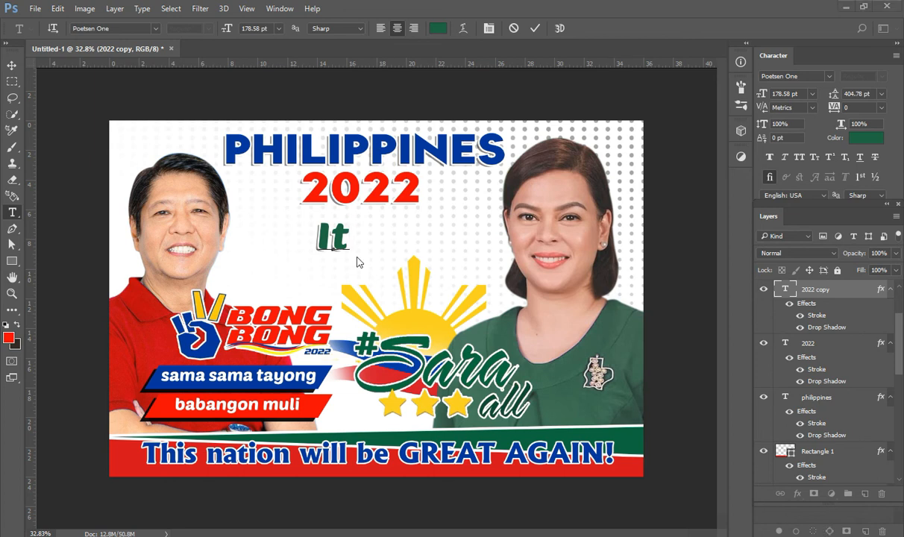
{"action": "type", "text": "uloy "}
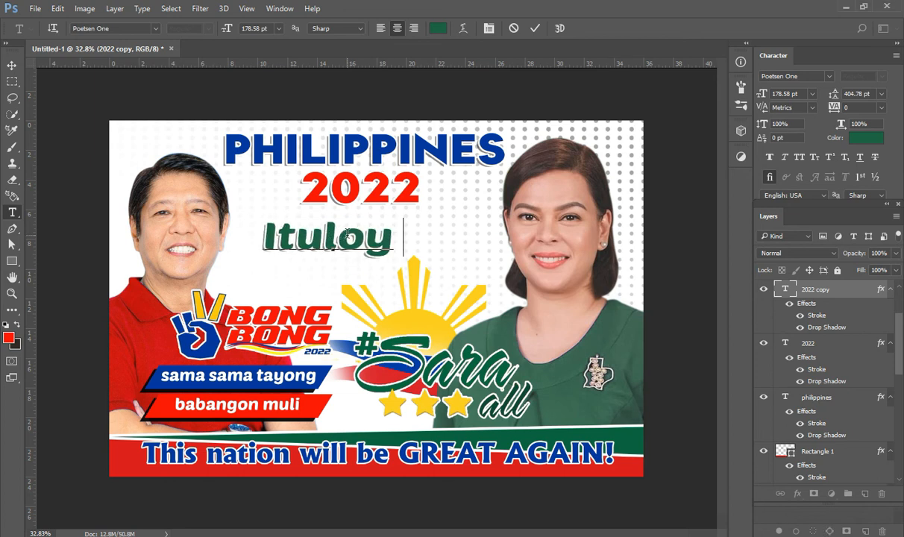
{"action": "type", "text": "at paigtingin "}
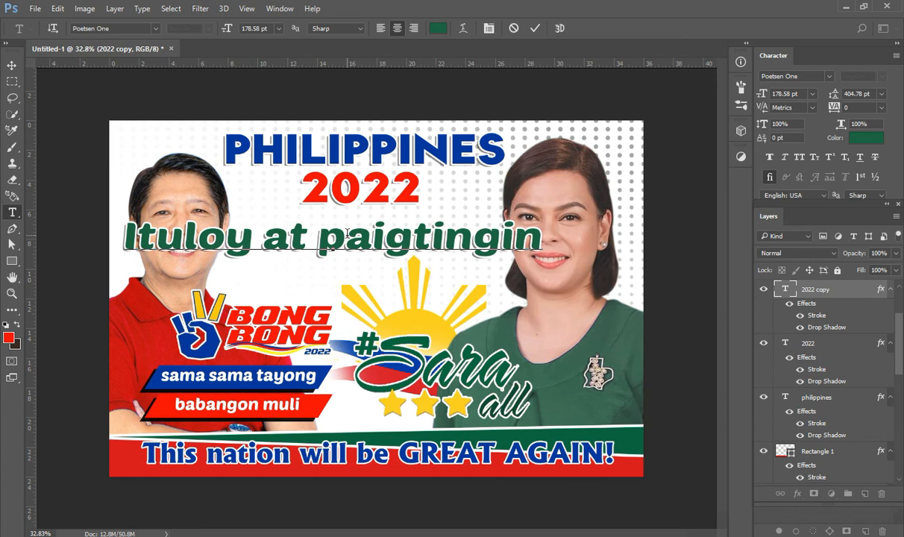
{"action": "type", "text": "ang pagbabago"}
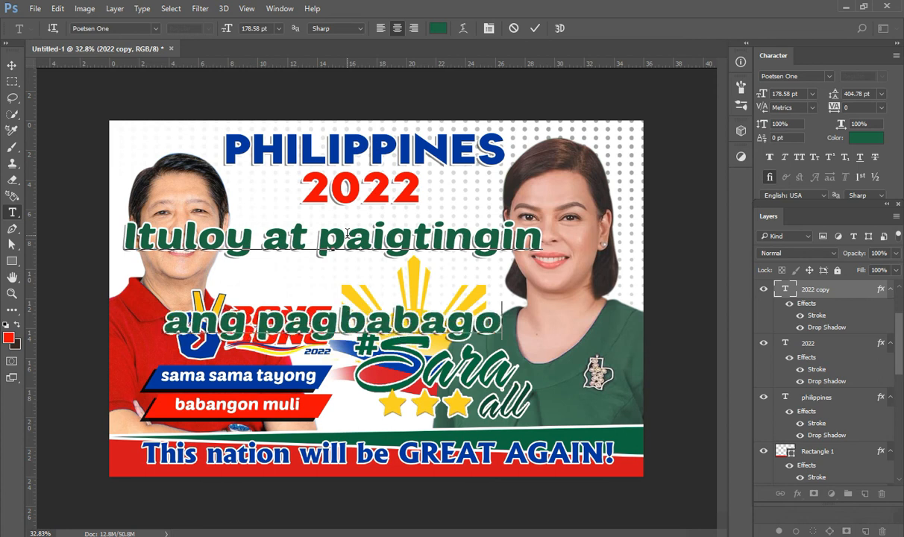
Change the whole two-line slogan to the darker green 07592f.
{"action": "key", "text": "ctrl+a"}
{"action": "left_click", "coordinate": [863, 137]}
{"action": "left_click", "coordinate": [677, 314]}
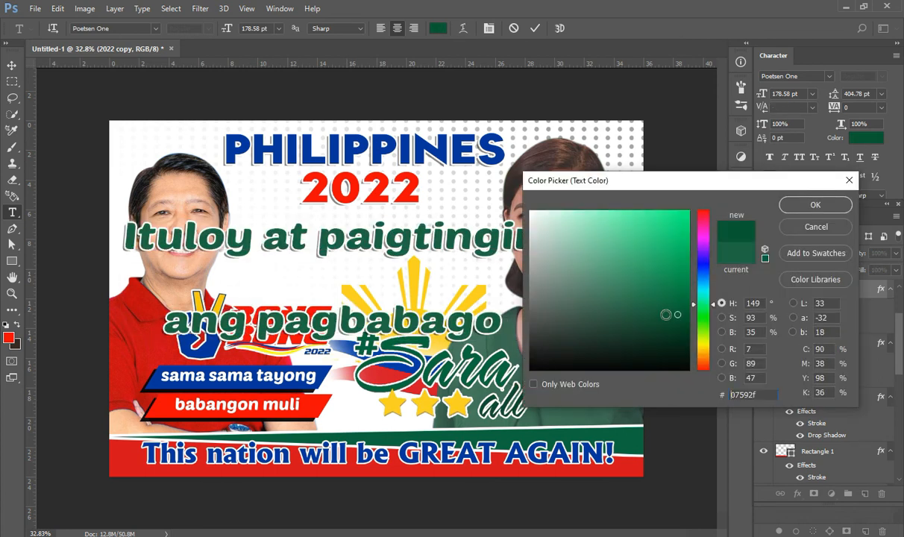
{"action": "left_click", "coordinate": [807, 208]}
Reduce the green slogan's font size to 89.01 pt and its leading to 95.78 pt.
{"action": "left_click_drag", "start_coordinate": [834, 93], "coordinate": [694, 126]}
{"action": "left_click_drag", "start_coordinate": [743, 98], "coordinate": [637, 137]}
{"action": "left_click_drag", "start_coordinate": [834, 93], "coordinate": [739, 107]}
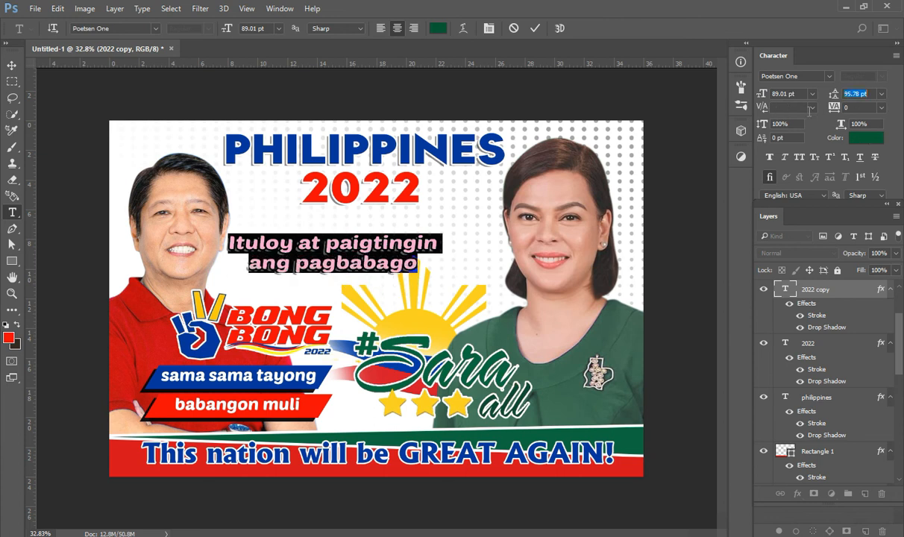
Set the green slogan in Albertus Extra Bold and place it centred just beneath 2022.
{"action": "left_click", "coordinate": [829, 76]}
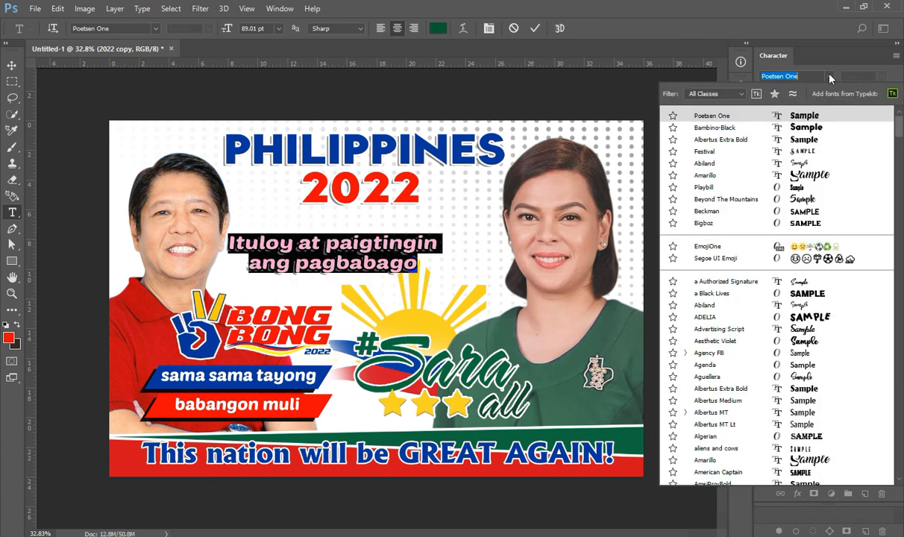
{"action": "left_click", "coordinate": [803, 389]}
{"action": "left_click", "coordinate": [841, 290]}
{"action": "left_click_drag", "start_coordinate": [343, 244], "coordinate": [373, 224]}
Hide the green slogan's stroke and drop shadow, and stretch the text slightly taller.
{"action": "key", "text": "v"}
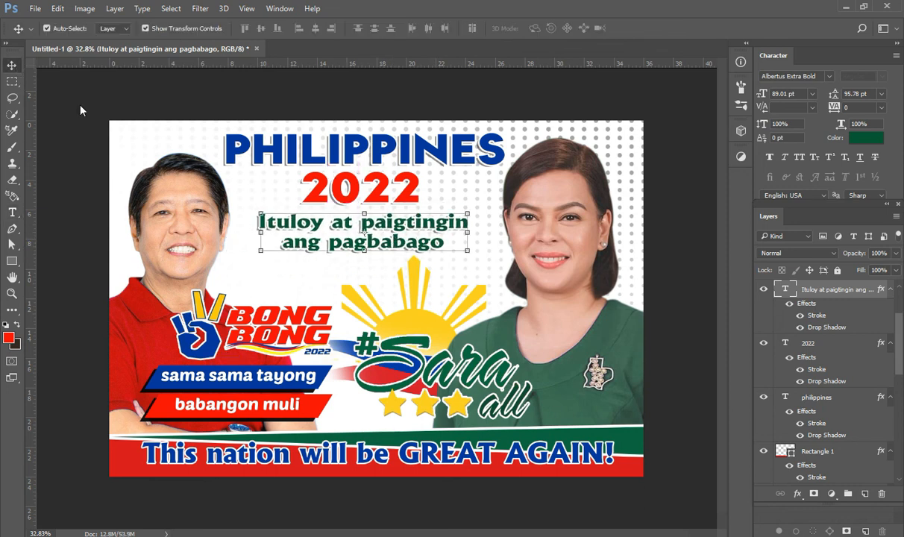
{"action": "left_click", "coordinate": [798, 327]}
{"action": "left_click_drag", "start_coordinate": [366, 259], "coordinate": [367, 263]}
Add a drop shadow to the yellow sun graphic.
{"action": "left_click", "coordinate": [431, 326]}
{"action": "right_click", "coordinate": [775, 457]}
{"action": "left_click", "coordinate": [689, 26]}
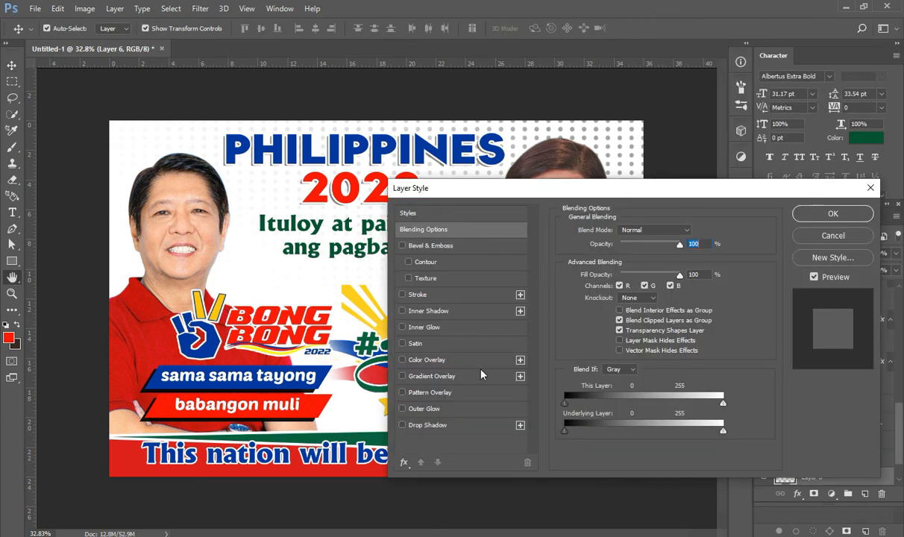
{"action": "left_click", "coordinate": [427, 425]}
{"action": "left_click", "coordinate": [833, 215]}
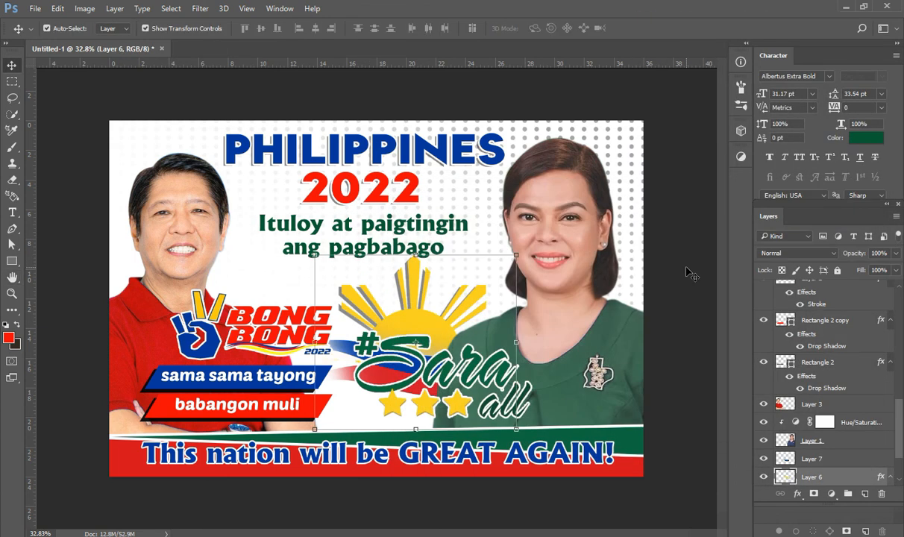
Nudge the PHILIPPINES headline, the 2022 text and the green slogan upward to space them above the sun.
{"action": "left_click", "coordinate": [409, 247]}
{"action": "key", "text": "shift+Up"}
{"action": "key", "text": "shift+Up"}
{"action": "left_click", "coordinate": [409, 152]}
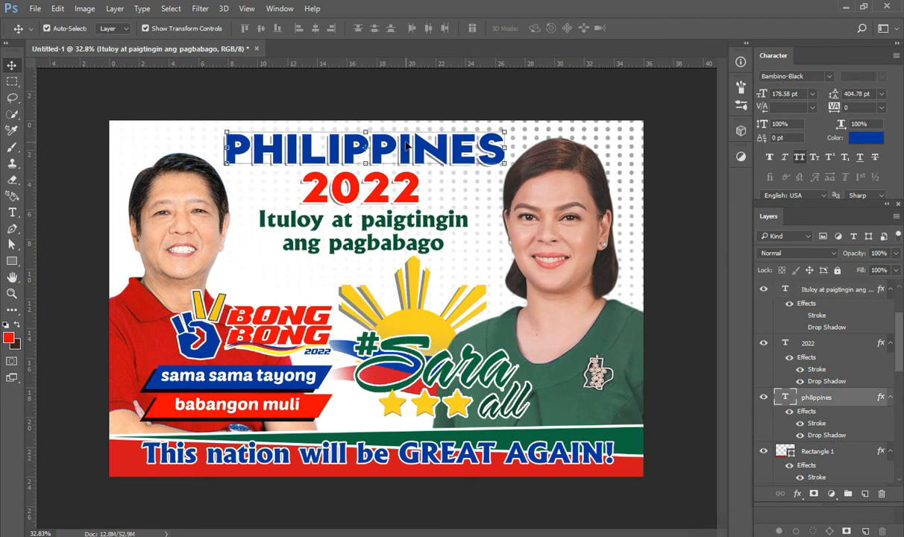
{"action": "key", "text": "shift+Up"}
{"action": "left_click", "coordinate": [410, 183]}
{"action": "key", "text": "shift+Up"}
{"action": "left_click", "coordinate": [404, 241]}
{"action": "key", "text": "Up"}
{"action": "left_click", "coordinate": [692, 291]}
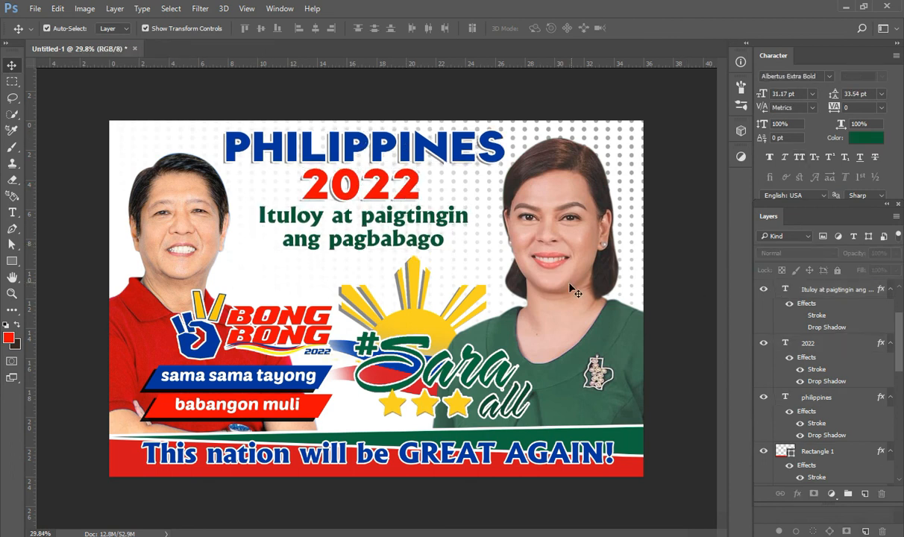
Enlarge the cut-out of the candidate in the red shirt from its upper-left corner.
{"action": "key", "text": "ctrl+0"}
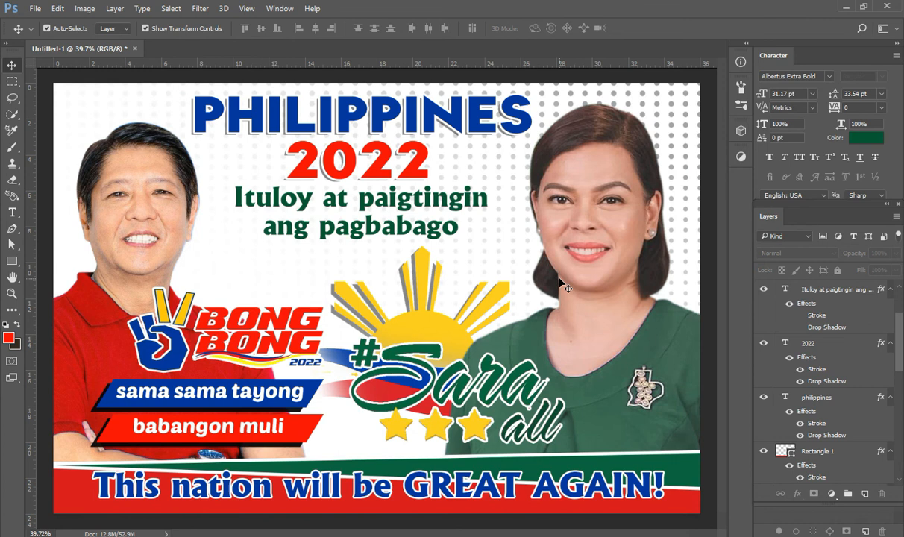
{"action": "left_click", "coordinate": [117, 169]}
{"action": "scroll", "coordinate": [117, 169], "scroll_direction": "down", "scroll_amount": 2}
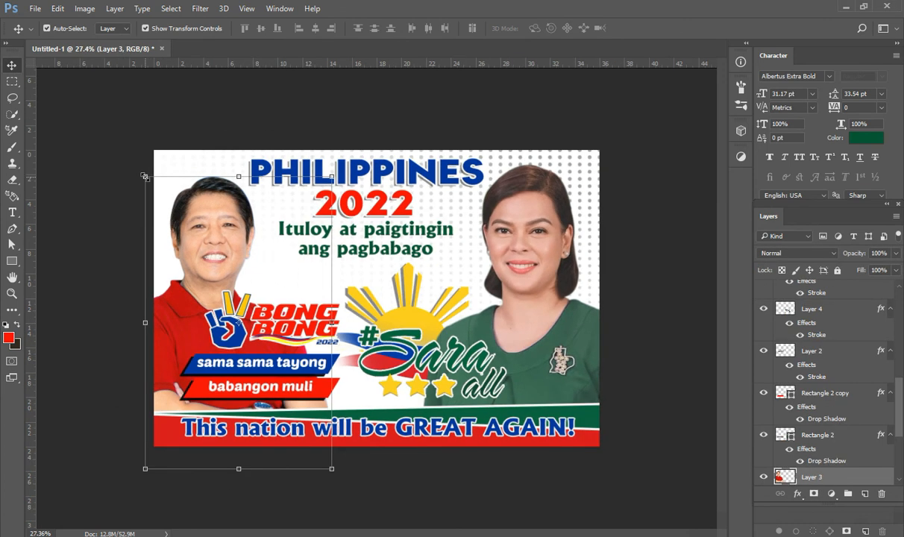
{"action": "left_click_drag", "start_coordinate": [146, 177], "coordinate": [130, 166]}
{"action": "key", "text": "Return"}
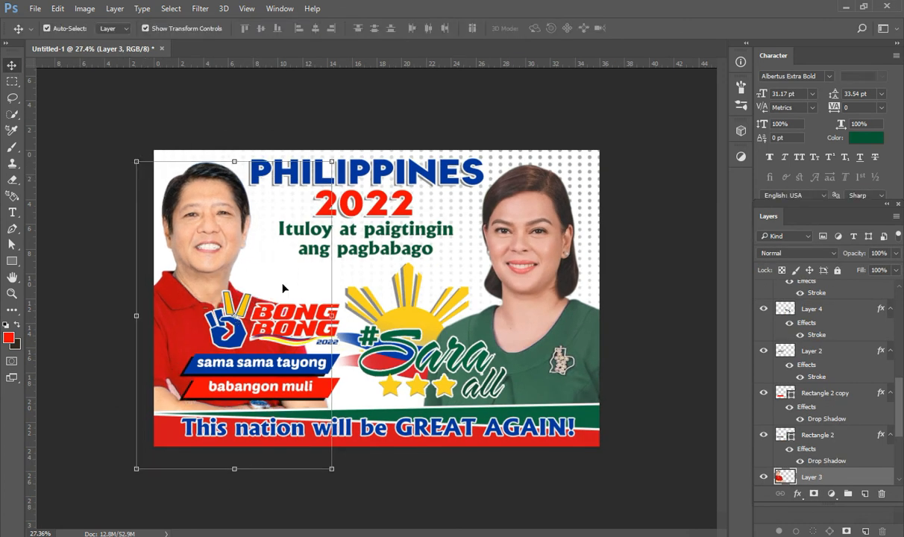
Capitalise the slogan's words so it reads "Ituloy at Paigtingin ang Pagbabago".
{"action": "left_click", "coordinate": [376, 233]}
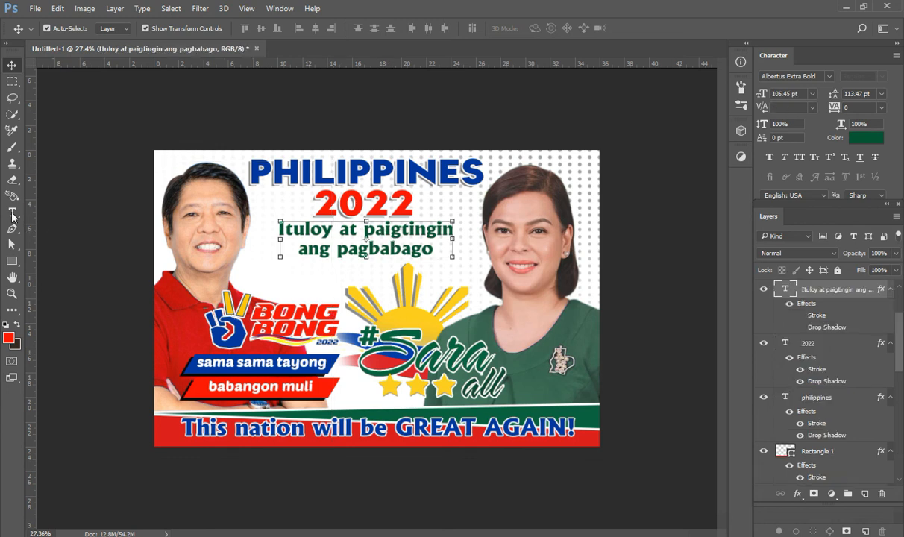
{"action": "left_click", "coordinate": [13, 213]}
{"action": "left_click", "coordinate": [374, 230]}
{"action": "key", "text": "BackSpace"}
{"action": "type", "text": "P"}
{"action": "key", "text": "BackSpace"}
{"action": "type", "text": "P"}
{"action": "key", "text": "ctrl+Return"}
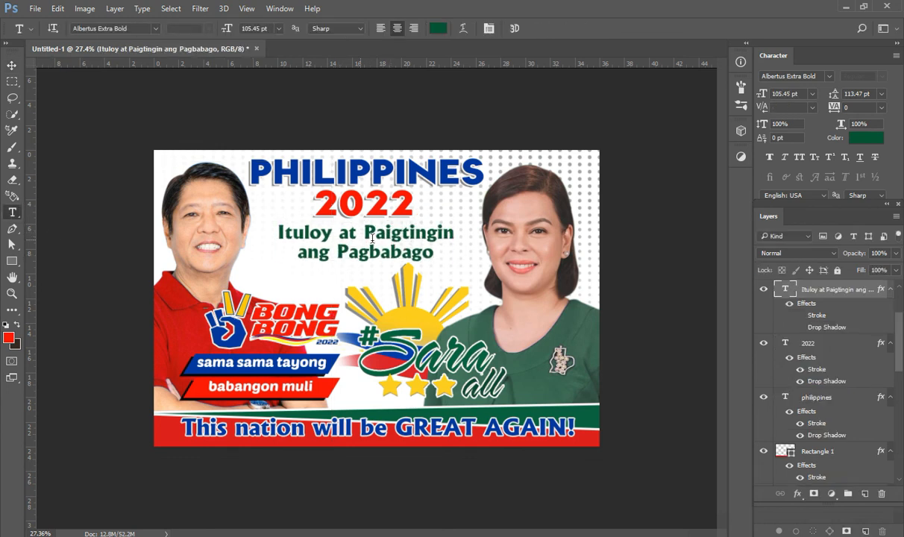